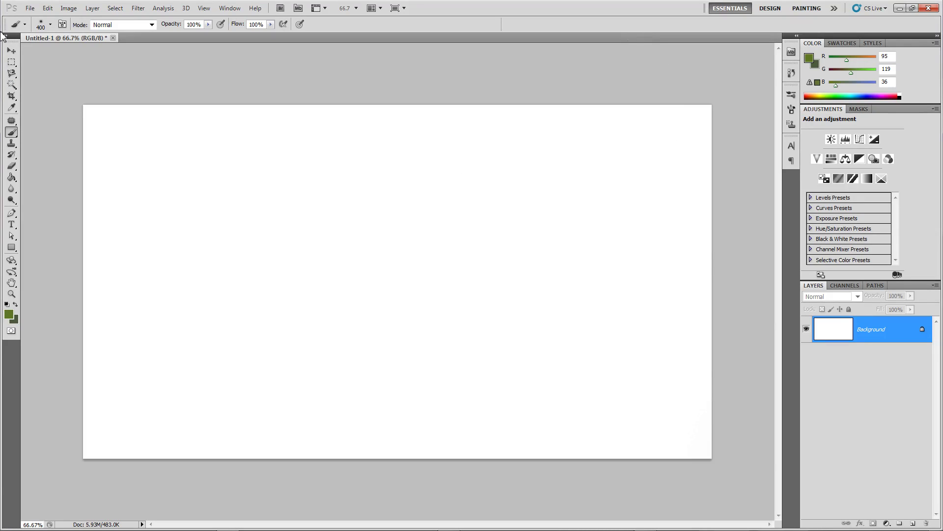
- Add a new layer and set the Type tool's font to Beyond The Mountains (OT1)
left_click(12, 51)
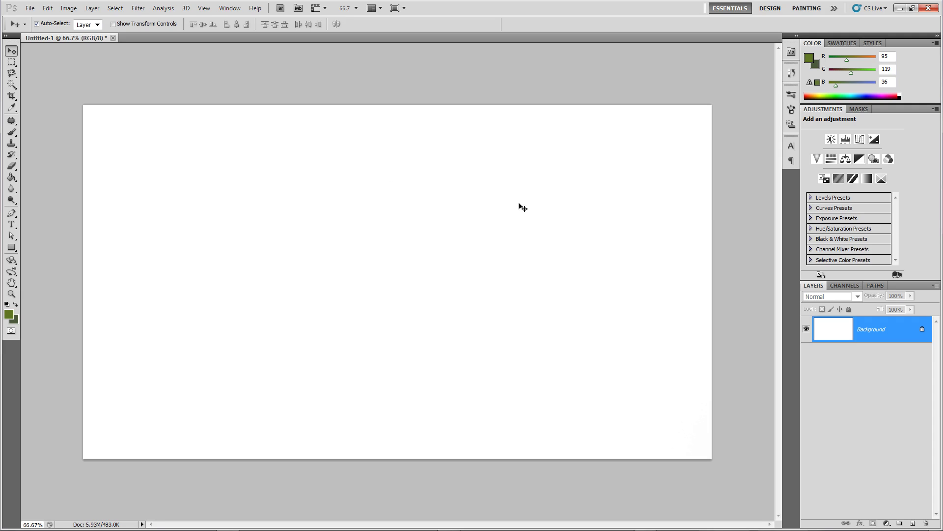
left_click(913, 524)
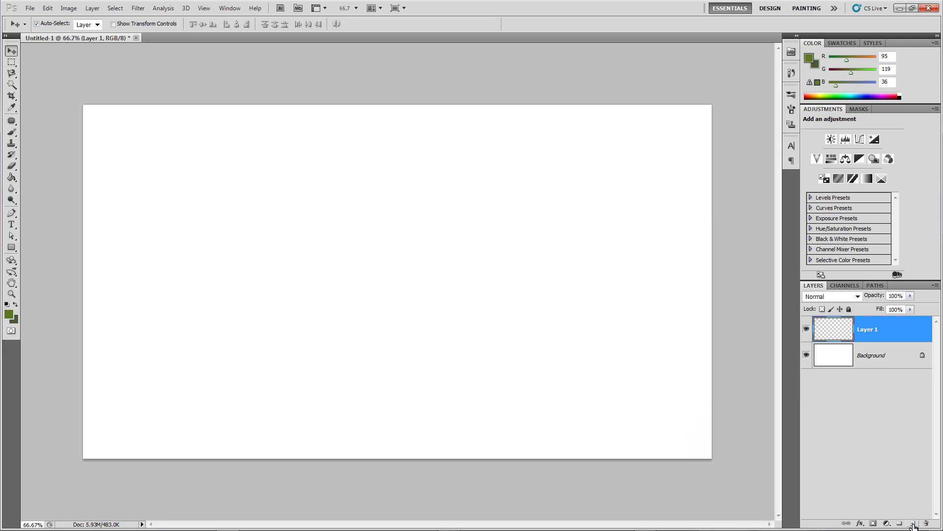
left_click(12, 227)
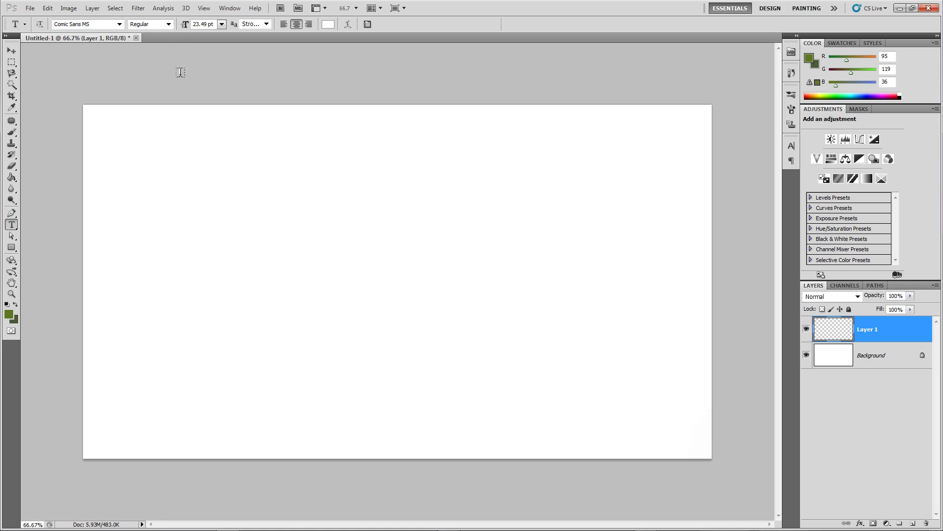
left_click(119, 25)
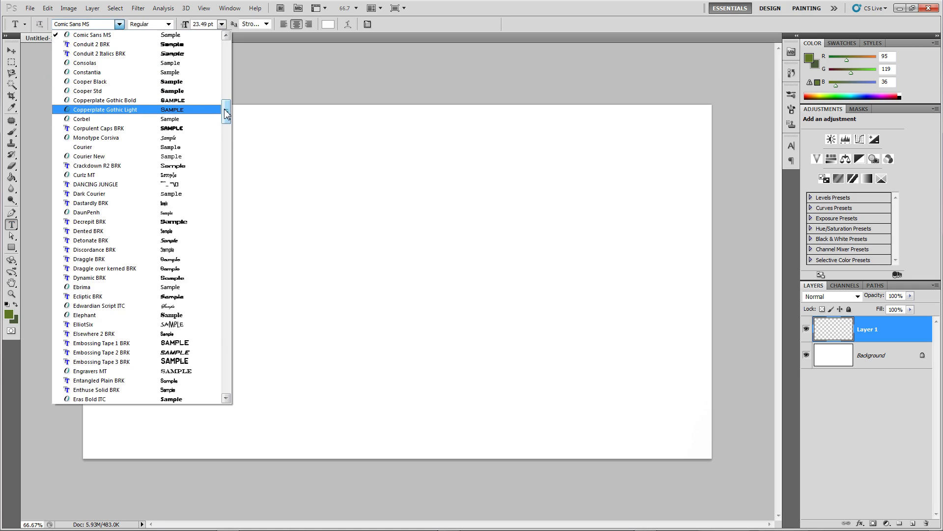
left_click_drag(227, 116, 228, 55)
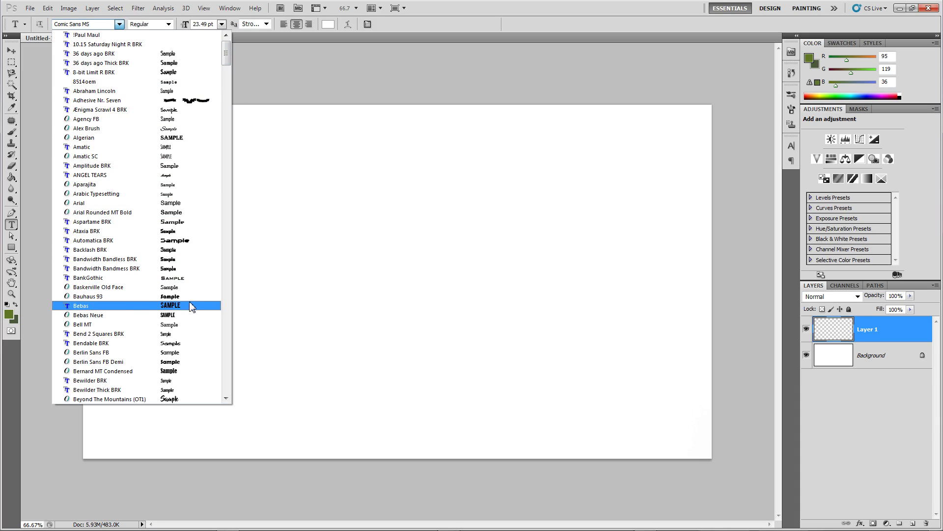
left_click(187, 399)
- Place the text "Hello" slightly left of the canvas center and commit it
left_click(325, 260)
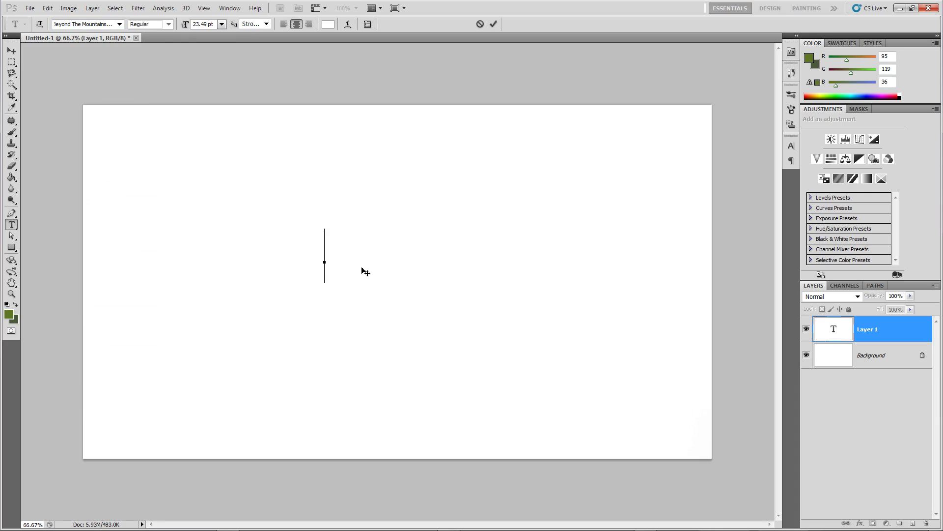
type("Mountain")
left_click(494, 24)
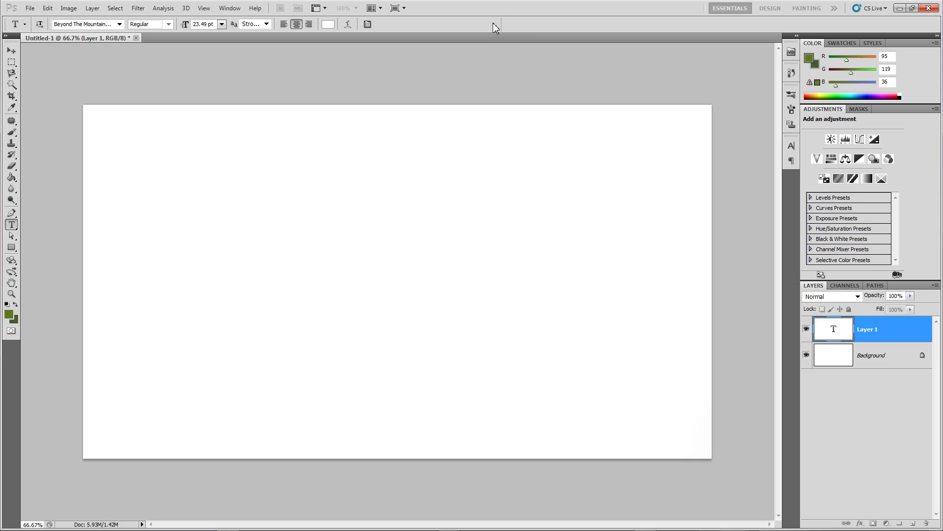
- Change the color of the whole "Hello" text to black (#000000)
left_click(343, 246)
key("ctrl+a")
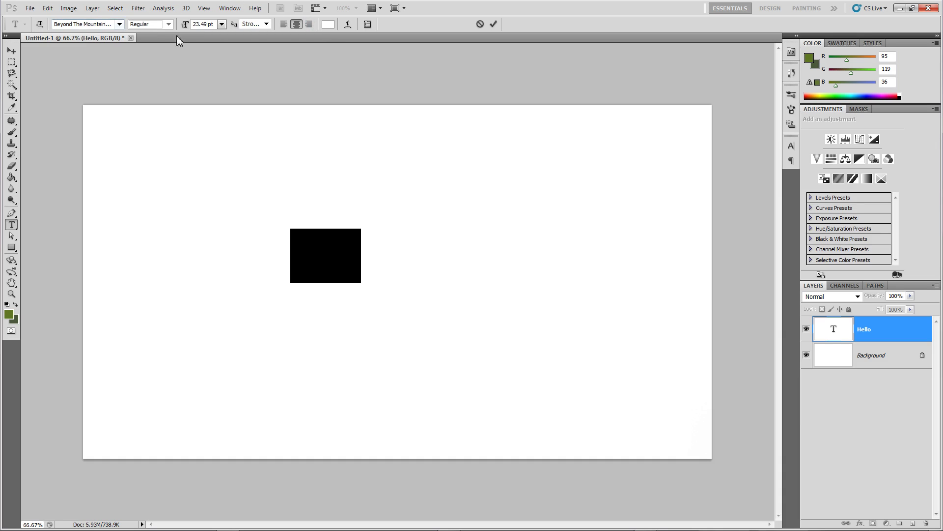
left_click(328, 23)
left_click_drag(645, 191, 569, 294)
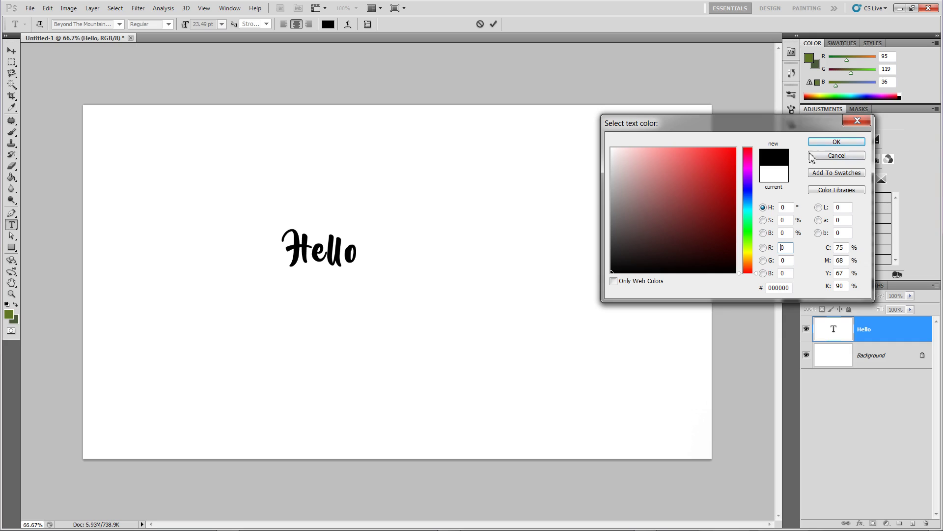
left_click(837, 142)
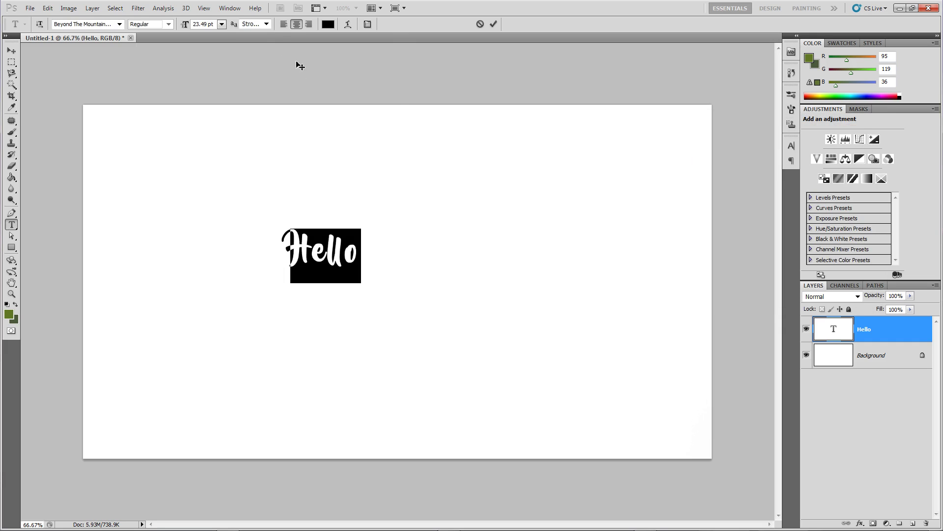
- Set the "Hello" text to Smooth anti-aliasing and a 60 pt size, and commit the edit
left_click(266, 24)
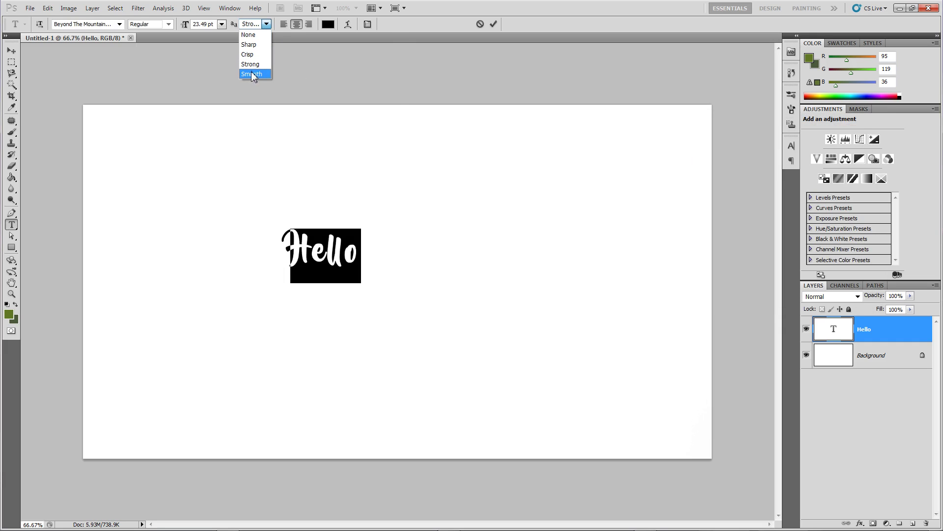
left_click(251, 74)
left_click(222, 24)
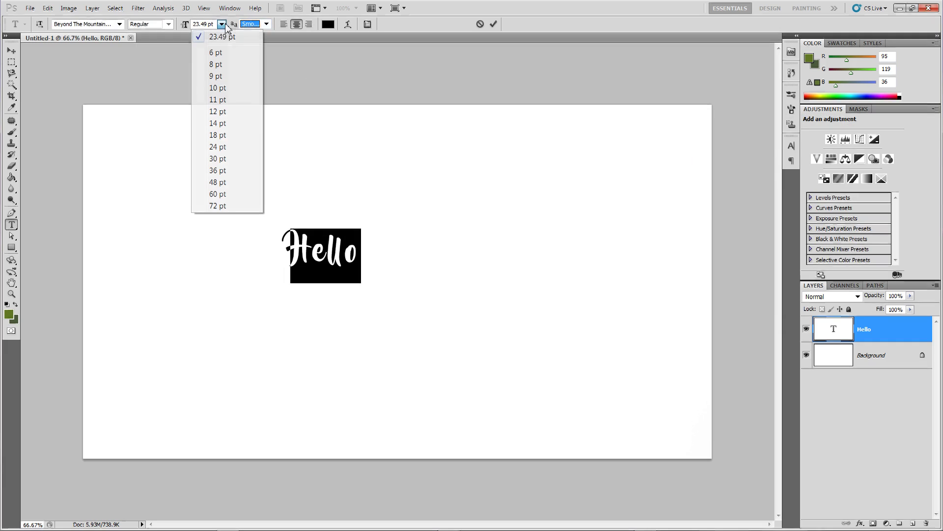
left_click(222, 193)
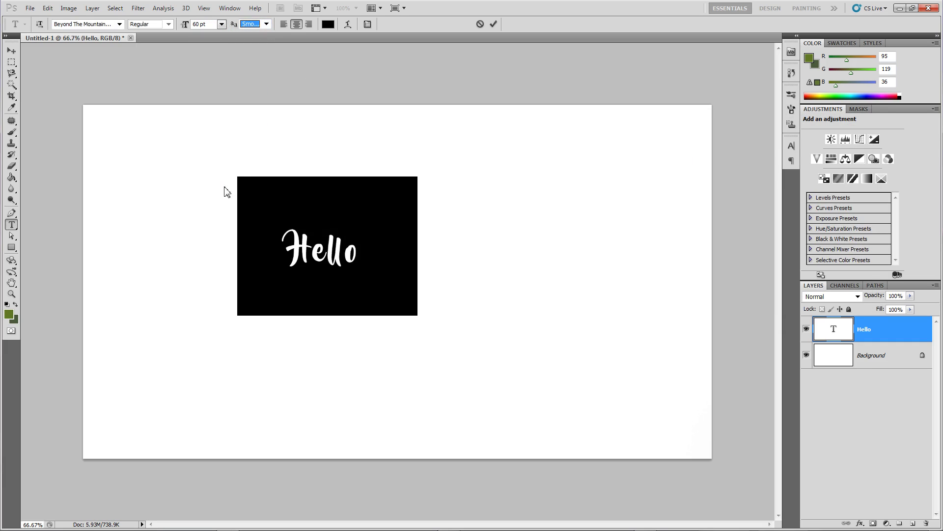
left_click(495, 25)
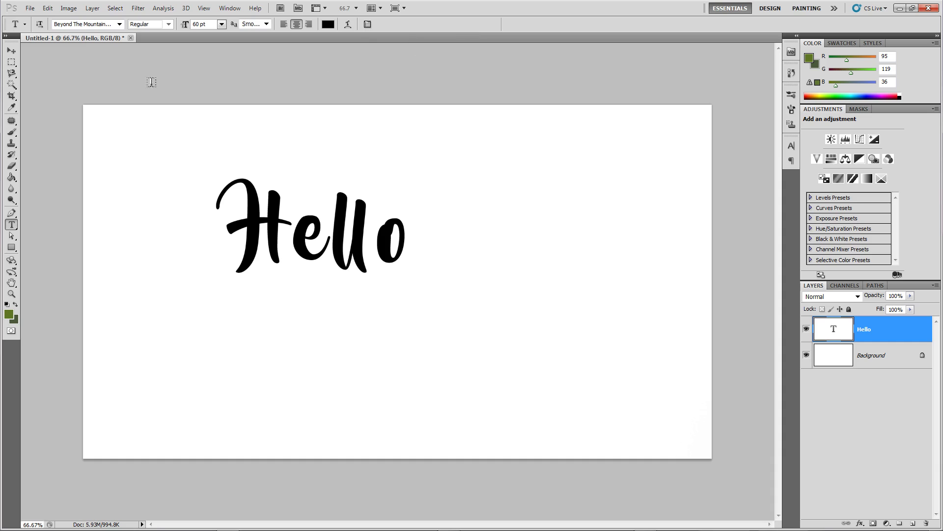
- Move the "Hello" text down and to the right, close to the canvas center
left_click(11, 51)
left_click(228, 91)
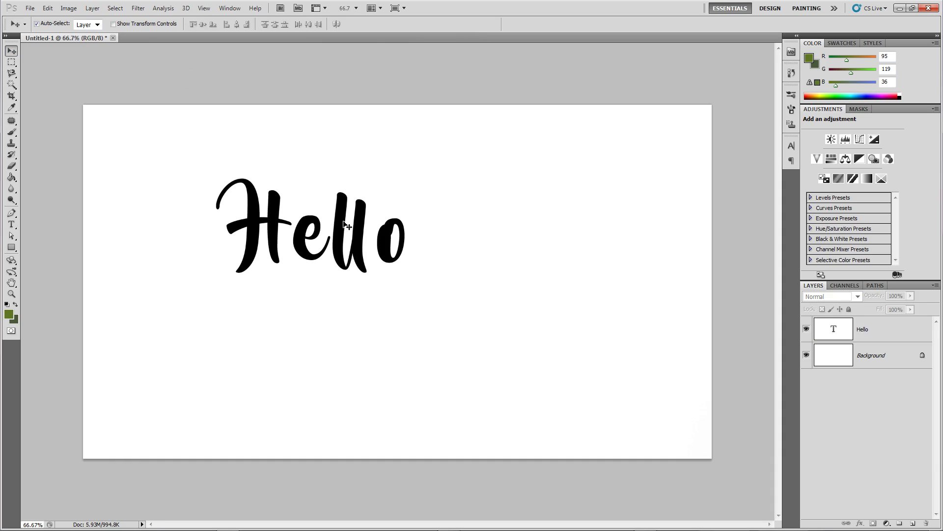
left_click(368, 234)
left_click_drag(369, 233, 410, 261)
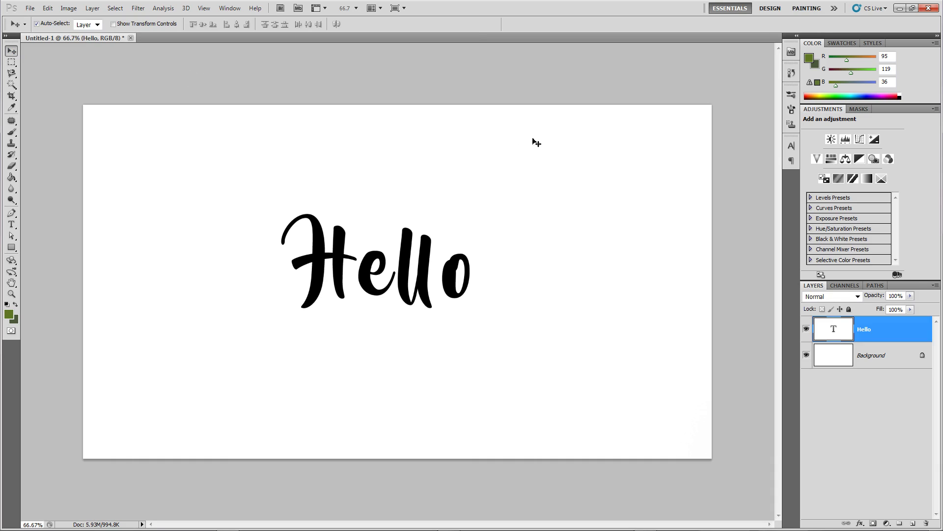
- Add a Drop Shadow to the "Hello" layer with 100% opacity and Normal blend mode
left_click(861, 523)
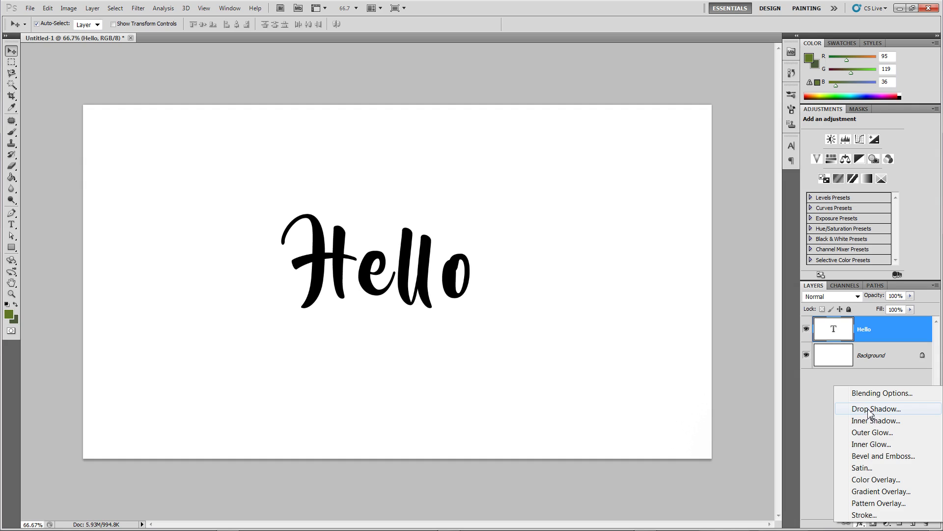
left_click(871, 411)
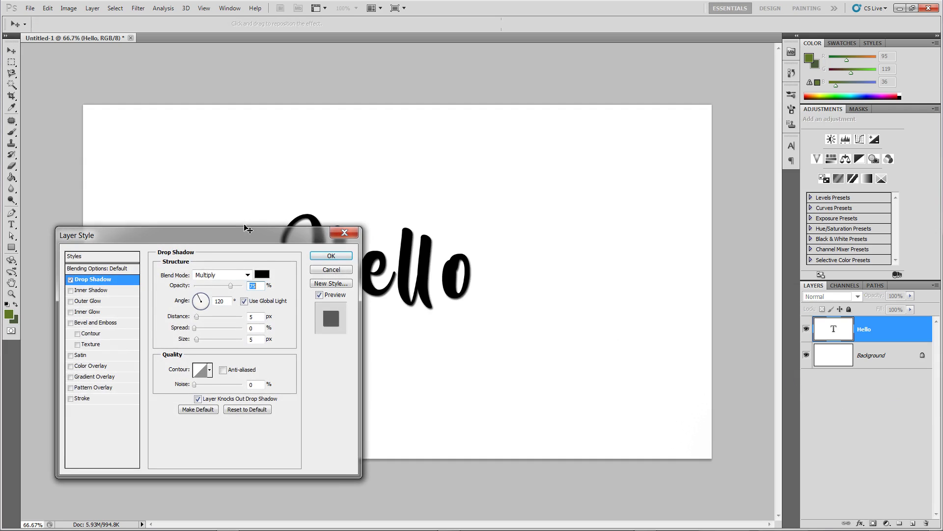
left_click_drag(248, 229, 738, 150)
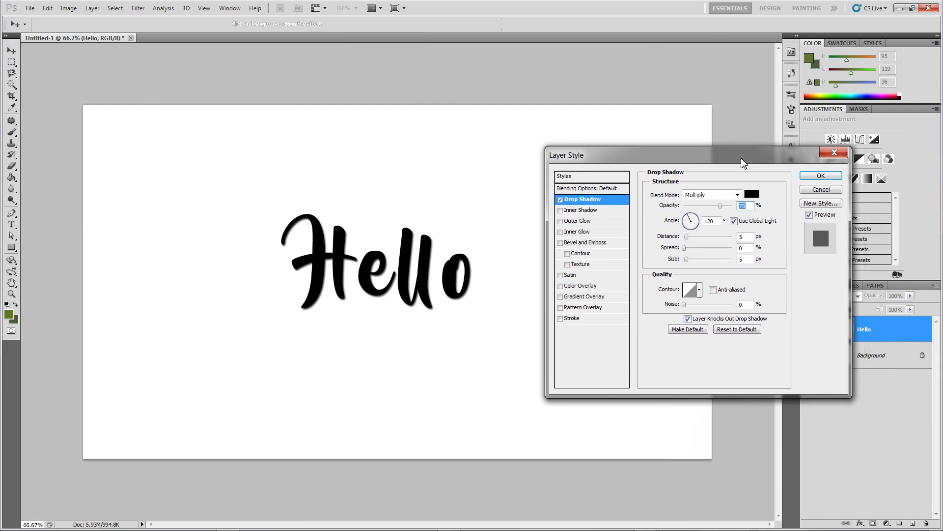
left_click_drag(720, 206, 750, 216)
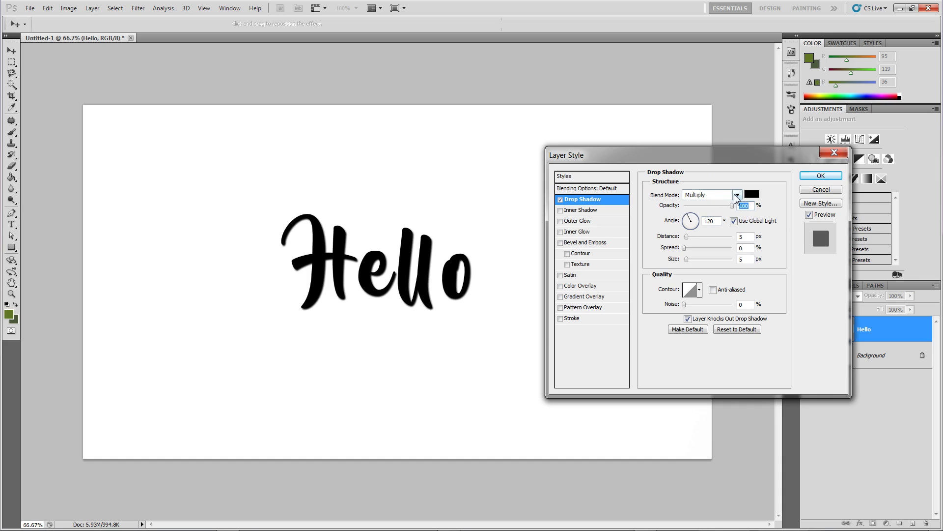
left_click(737, 194)
left_click(740, 202)
- Set the drop shadow color to dark blue (#063090)
left_click(747, 198)
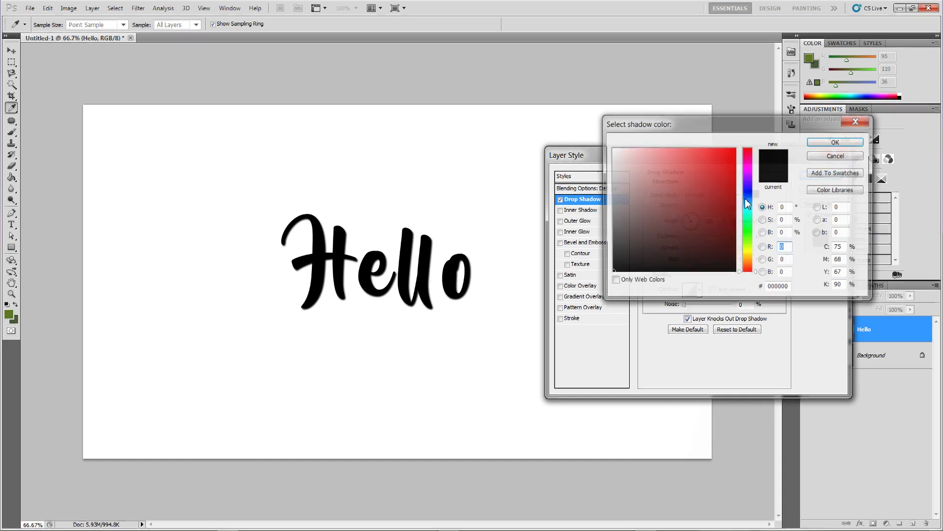
left_click(713, 196)
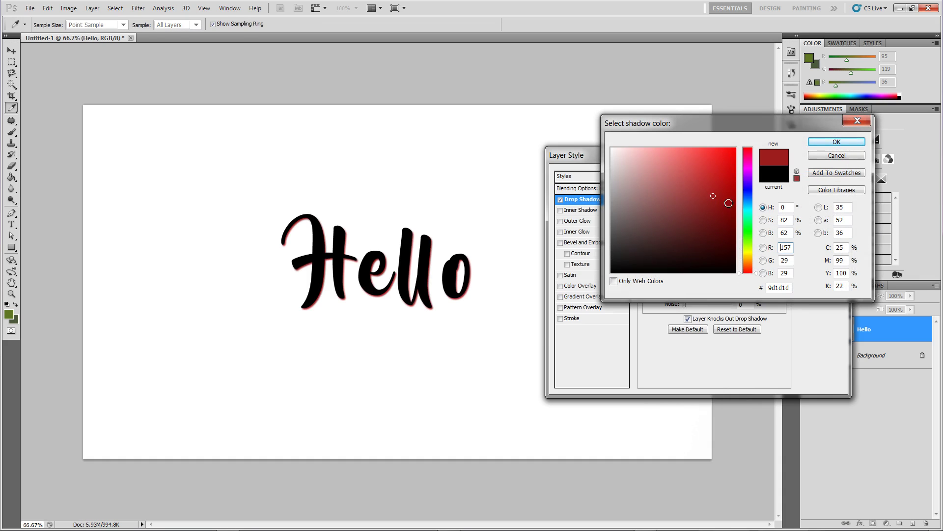
left_click(732, 202)
left_click(747, 196)
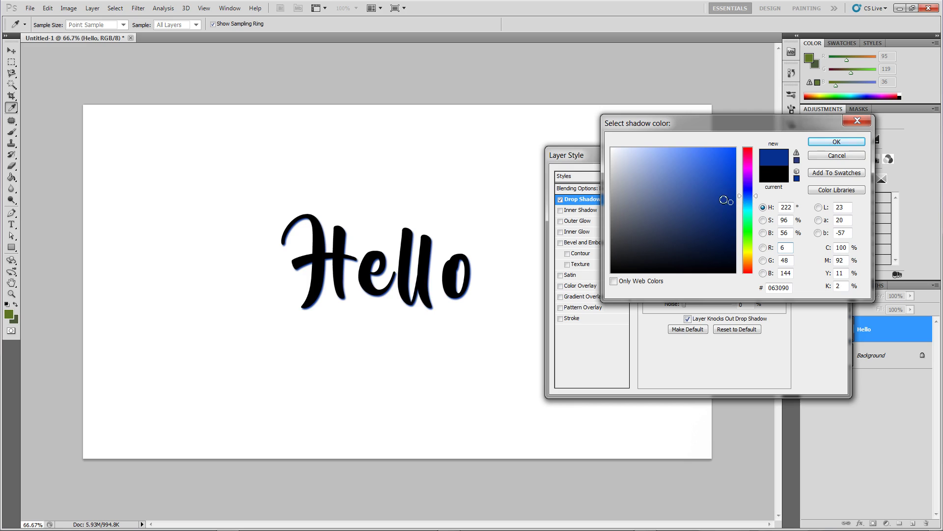
left_click(829, 142)
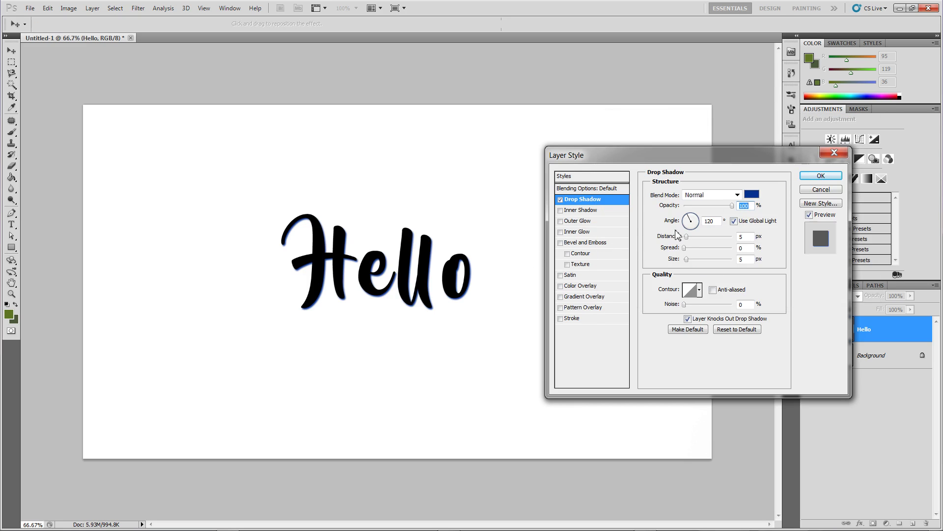
- Adjust the drop shadow to 24% opacity, a 124° angle and a 28 px distance
mouse_move(687, 238)
left_mouse_down()
mouse_move(714, 239)
mouse_move(699, 239)
left_mouse_up()
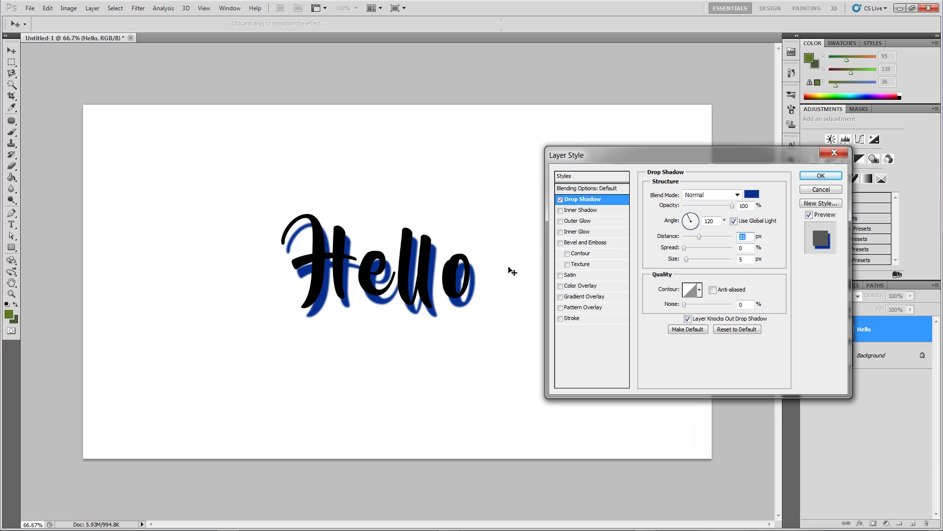
mouse_move(431, 304)
left_mouse_down()
mouse_move(437, 307)
mouse_move(420, 318)
mouse_move(390, 278)
mouse_move(426, 248)
mouse_move(431, 302)
left_mouse_up()
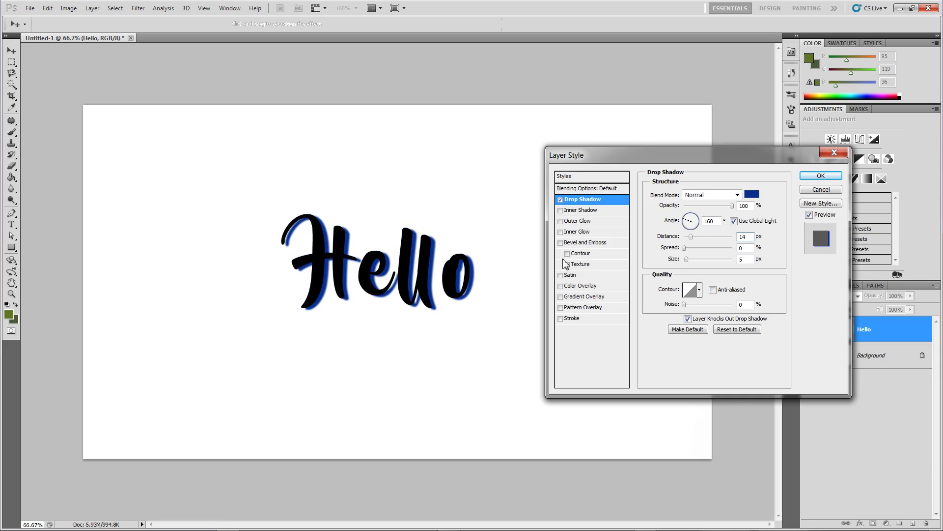
left_click_drag(733, 205, 697, 211)
left_click_drag(446, 286, 457, 308)
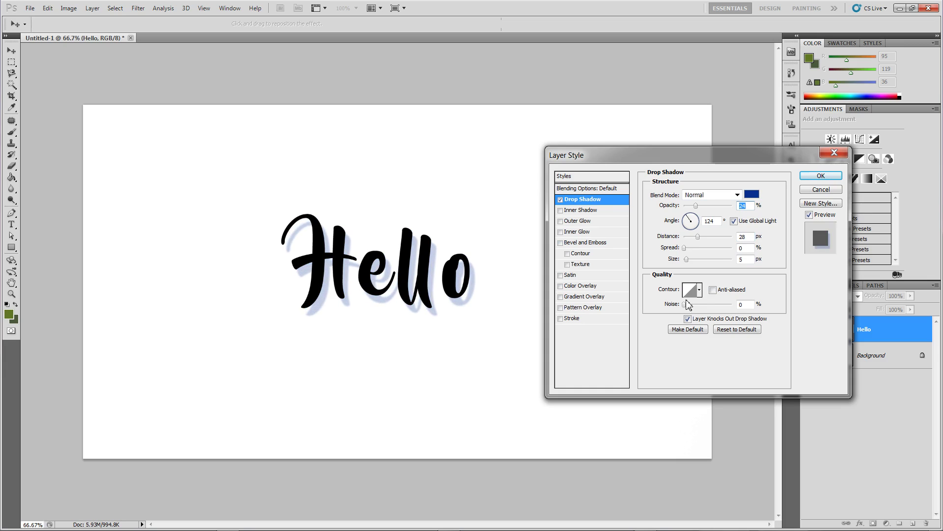
- Turn on anti-aliasing for the drop shadow's contour and choose the Cone - Inverted preset
left_click(714, 289)
left_click(700, 290)
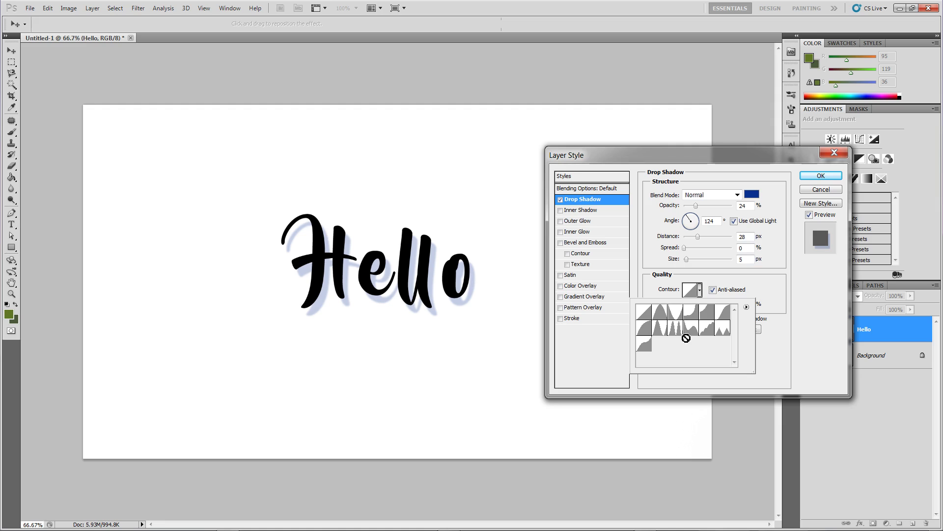
left_click(679, 317)
- Customize the shadow's contour curve by moving its left end point inward and down to about mid-height
left_click(691, 289)
left_click_drag(490, 118, 660, 119)
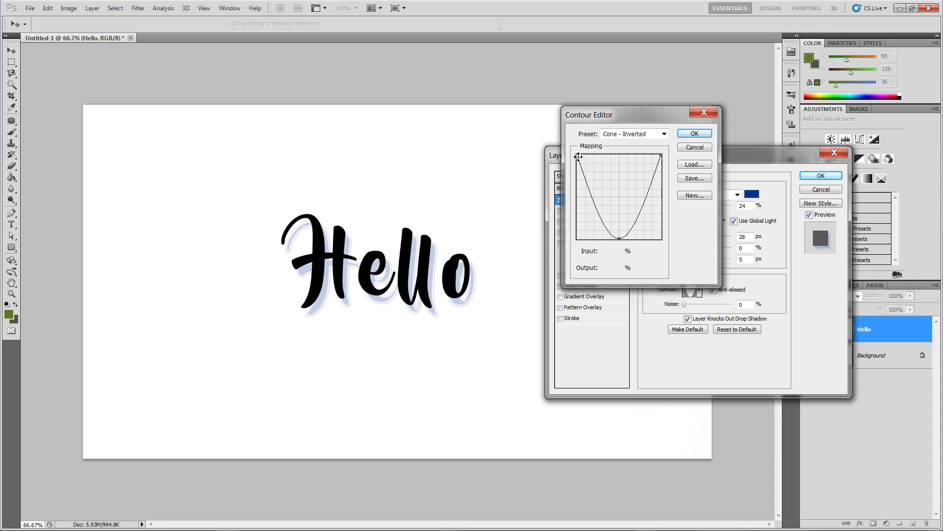
left_click_drag(578, 157, 601, 155)
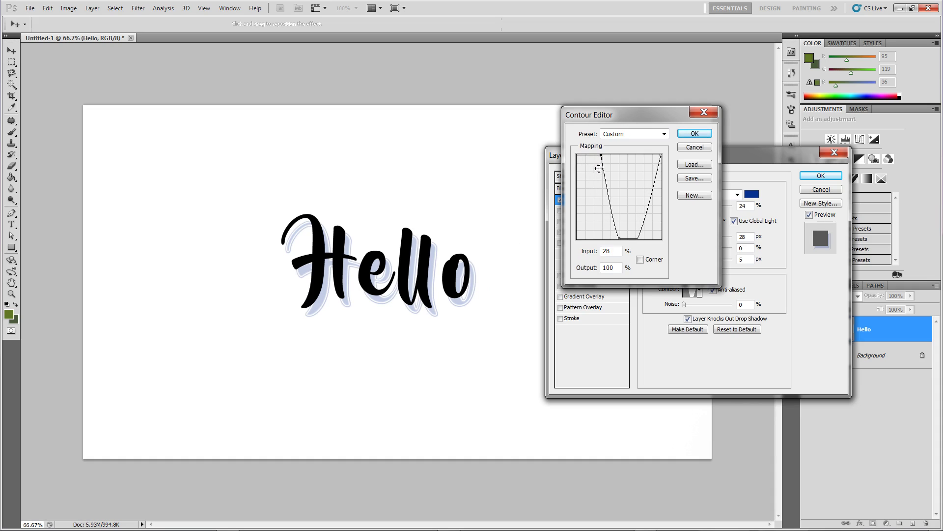
left_click_drag(602, 155, 599, 201)
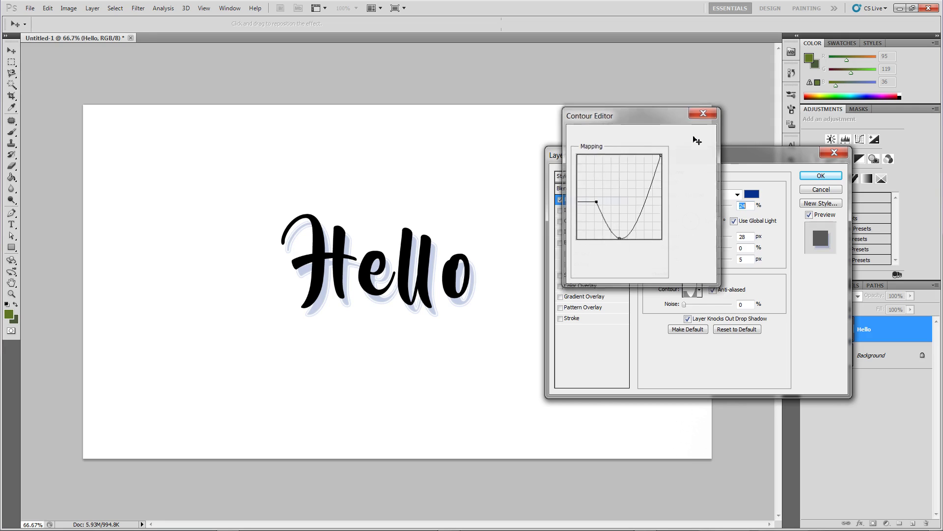
left_click(695, 136)
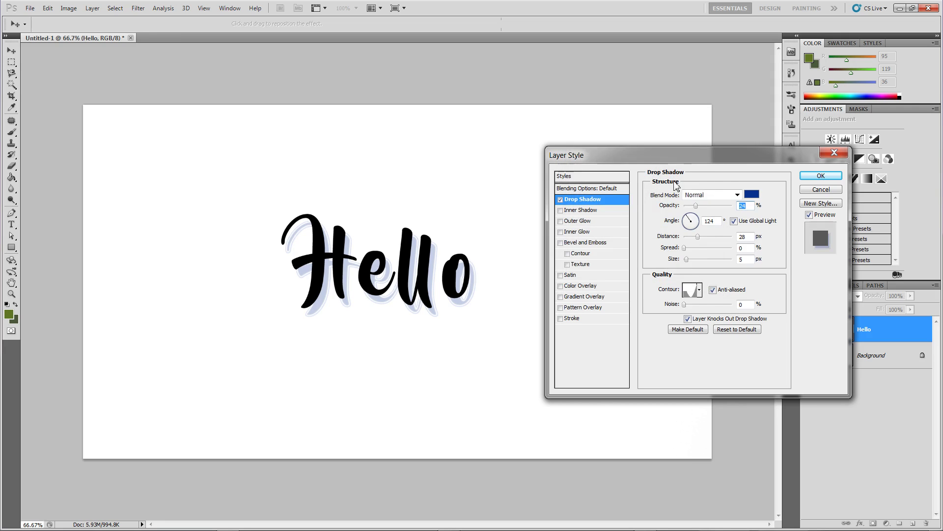
- Try reshaping the drop shadow's custom contour curve by adding a point and repositioning its points, and close the contour editor
left_click(690, 292)
left_click_drag(622, 240, 618, 221)
left_click_drag(608, 202, 604, 160)
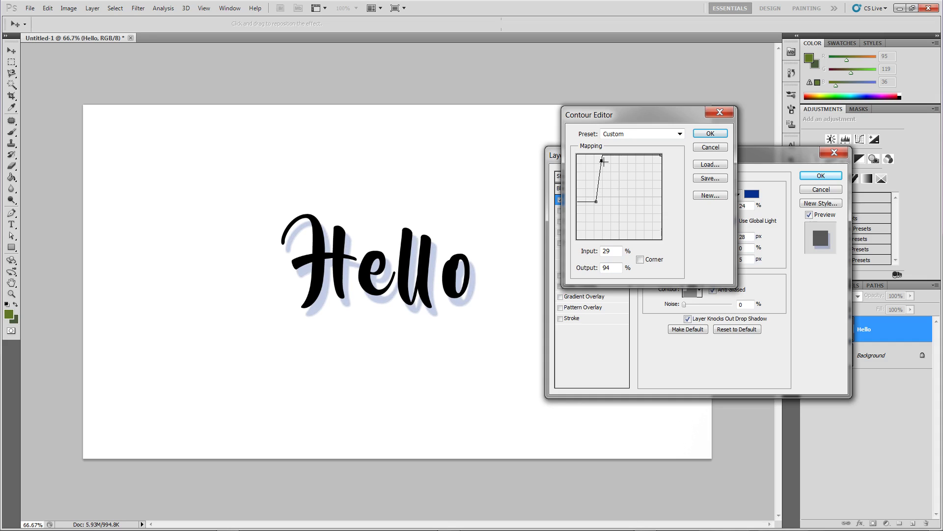
left_click_drag(596, 202, 600, 237)
left_click_drag(659, 160, 633, 254)
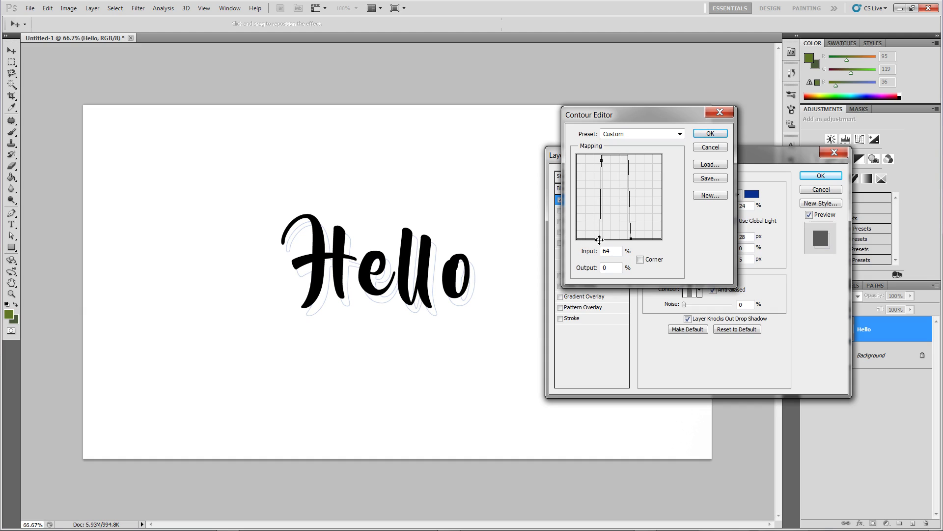
left_click_drag(600, 239, 588, 203)
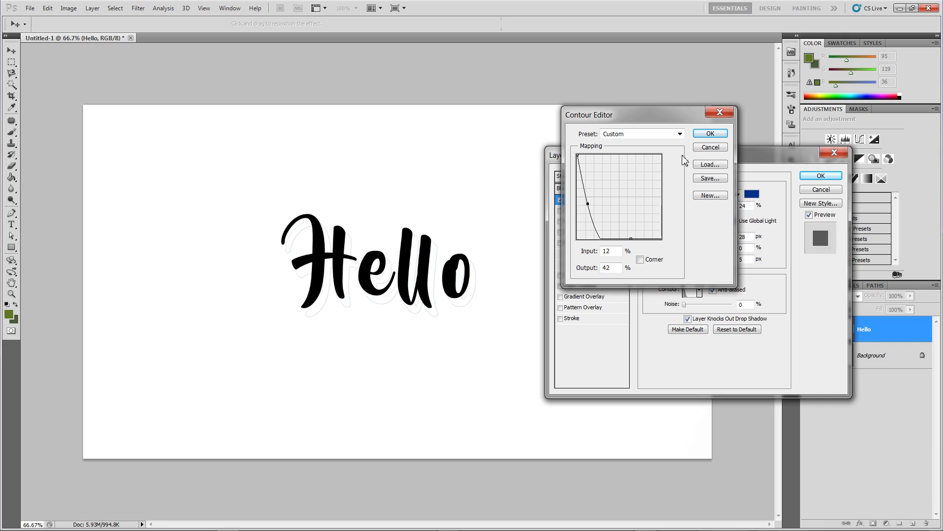
left_click(711, 135)
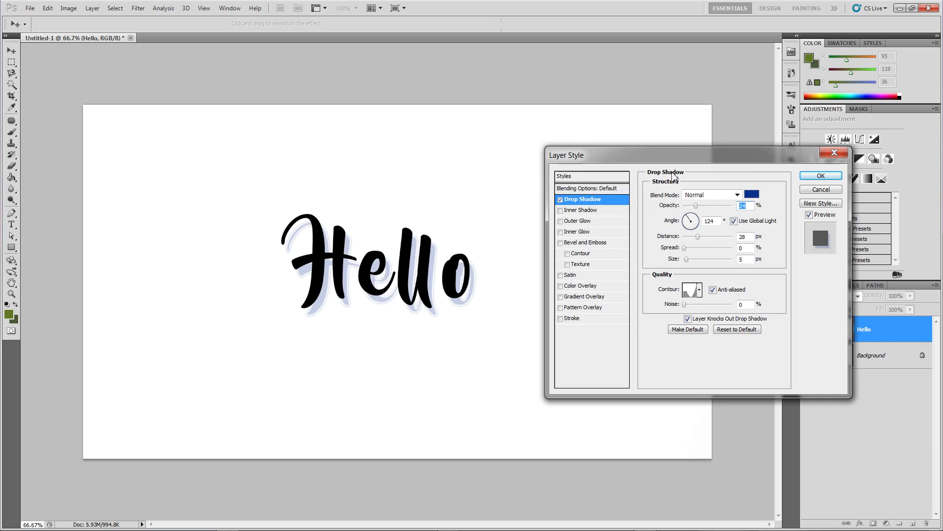
- Apply the Linear preset to the drop shadow's contour
left_click(691, 291)
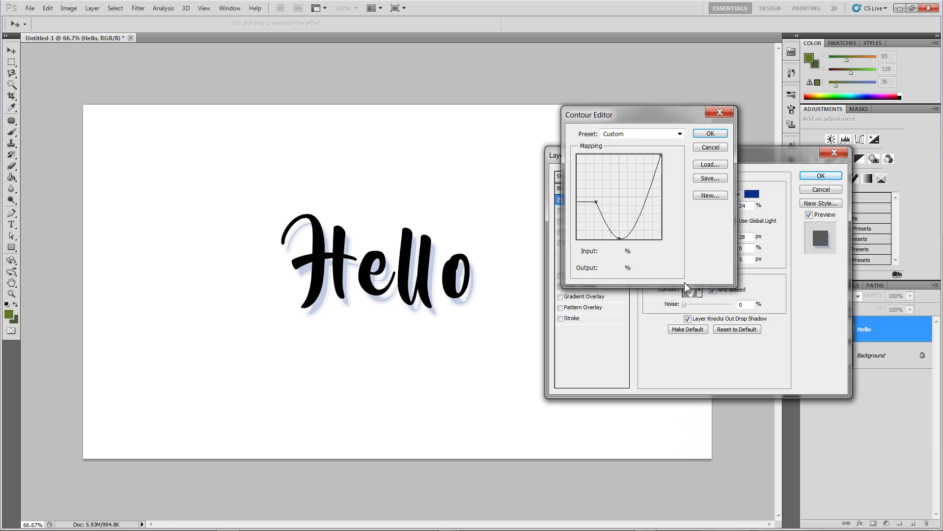
left_click(679, 134)
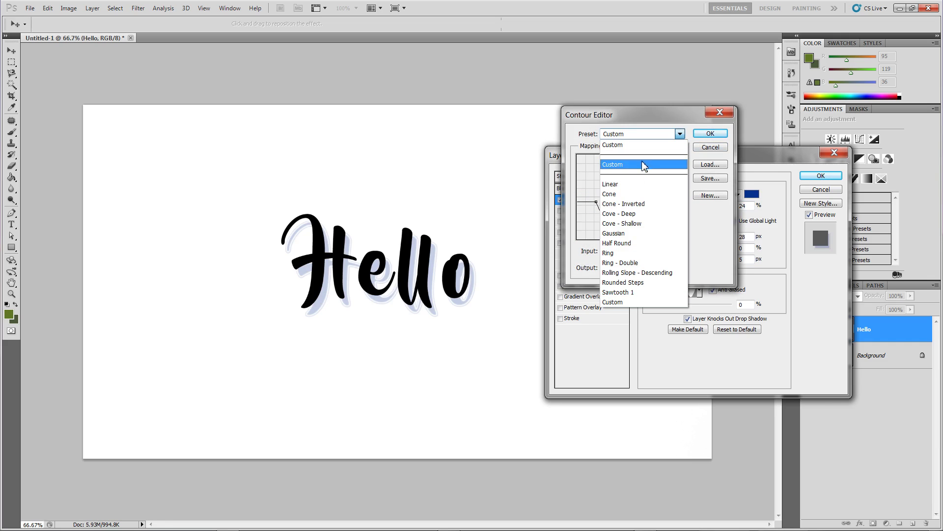
left_click(627, 185)
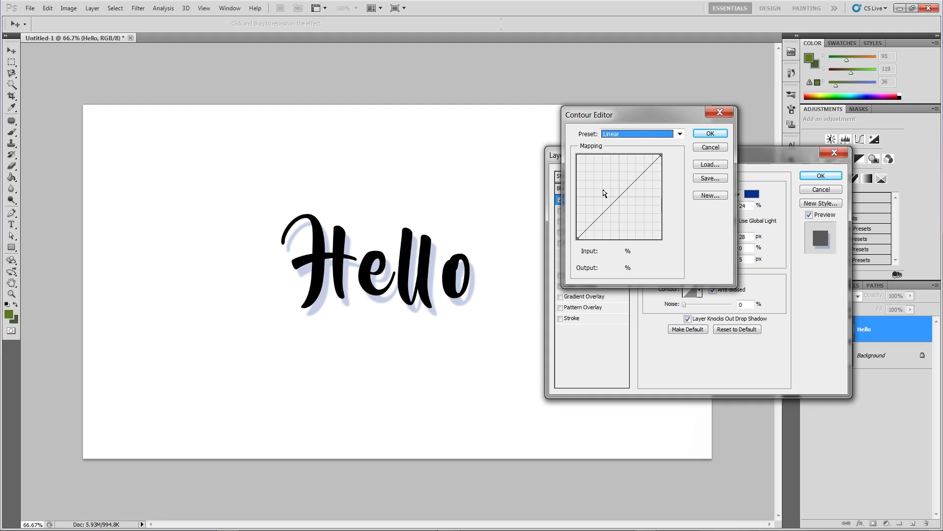
left_click(703, 135)
- Try the drop shadow with 0% spread, 0 px size, a 102° angle and 13 px distance, and discard the layer style
mouse_move(690, 261)
left_mouse_down()
mouse_move(698, 266)
mouse_move(687, 269)
mouse_move(735, 250)
mouse_move(685, 264)
left_mouse_up()
left_click(684, 260)
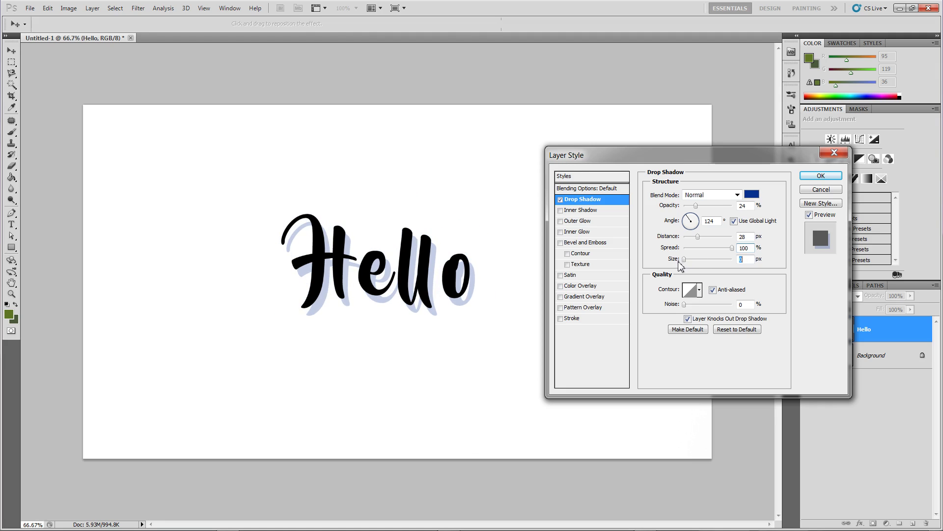
left_click_drag(730, 249, 685, 265)
left_click_drag(434, 314, 430, 310)
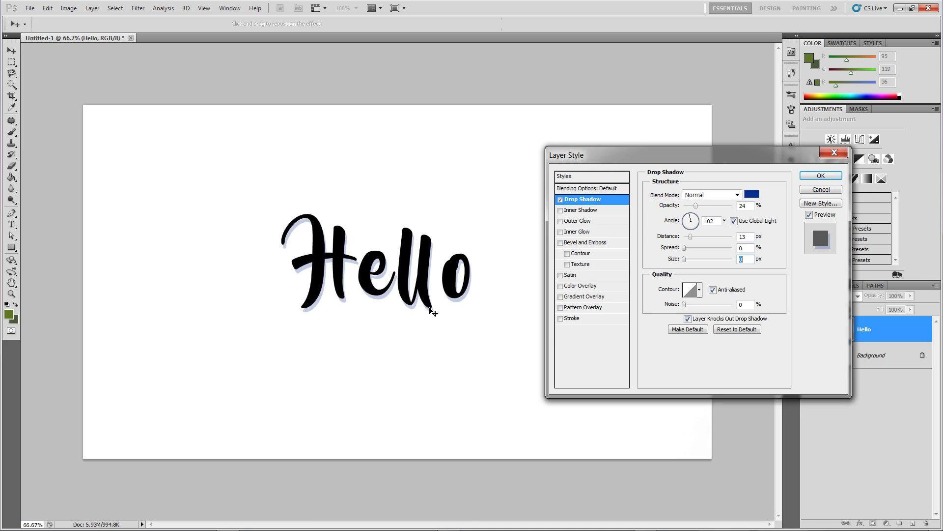
left_click(560, 201)
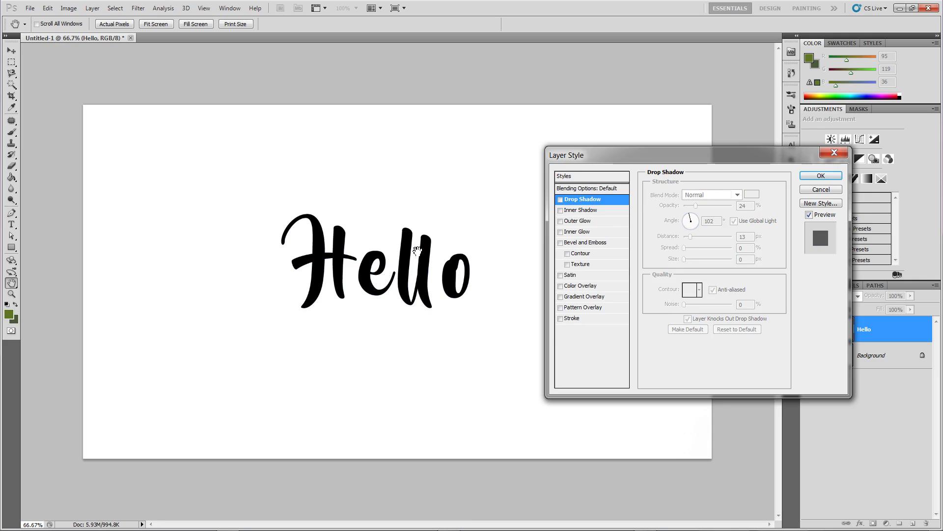
left_click(809, 189)
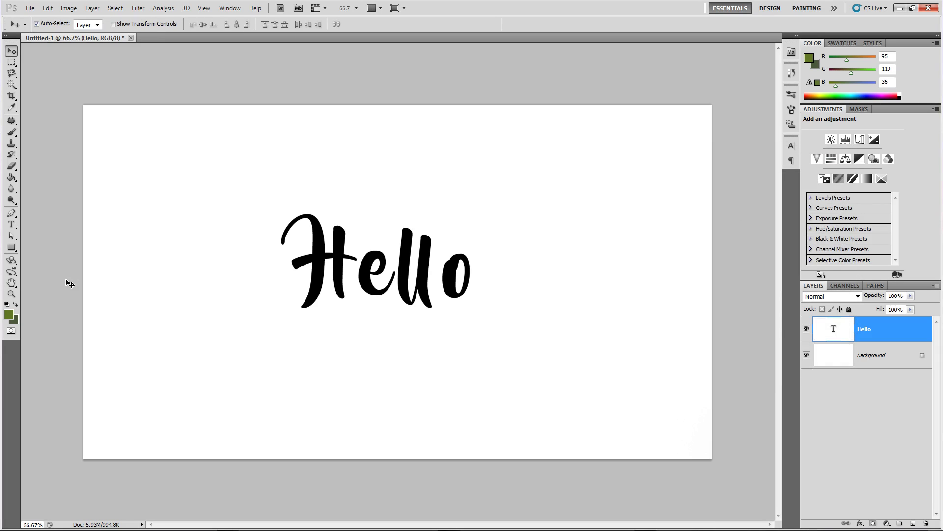
- Recolor the whole "Hello" text to light pink (#ffb7b7)
left_click(12, 224)
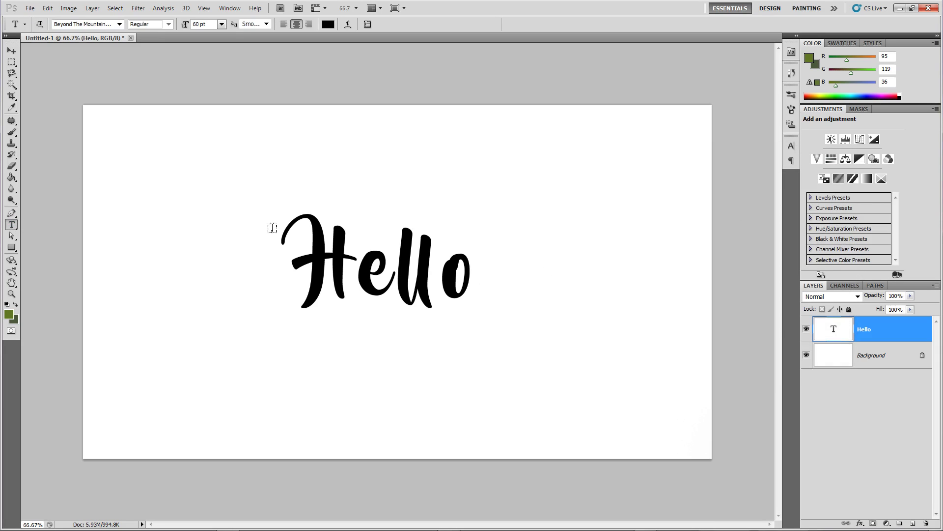
left_click_drag(300, 251, 482, 261)
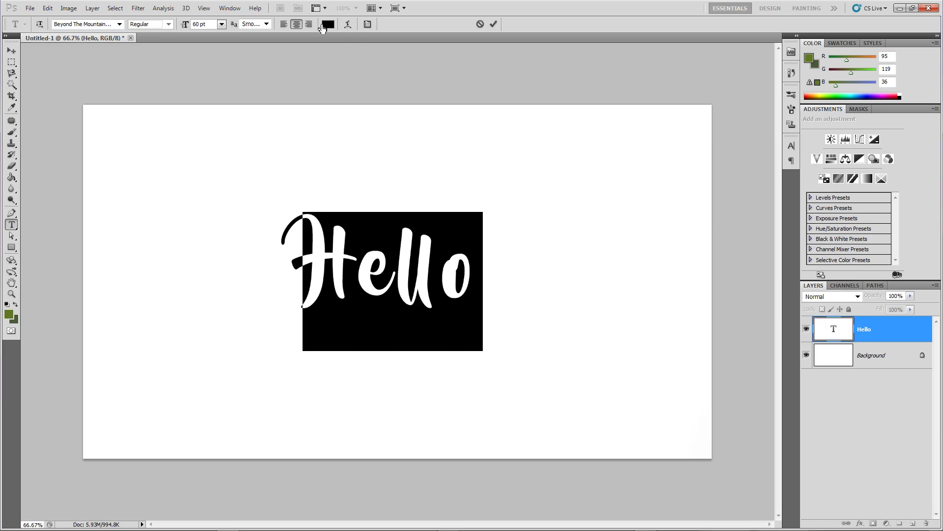
left_click(329, 24)
left_click_drag(620, 186, 650, 148)
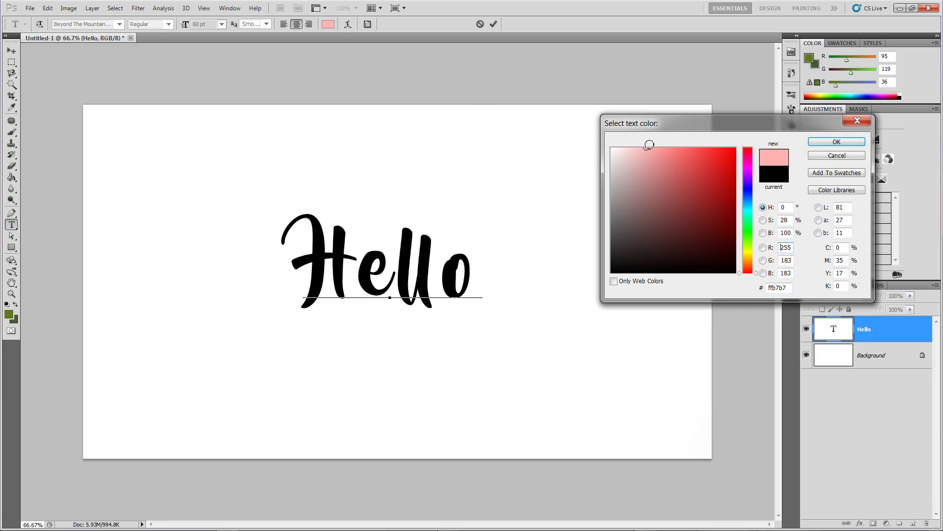
left_click(833, 143)
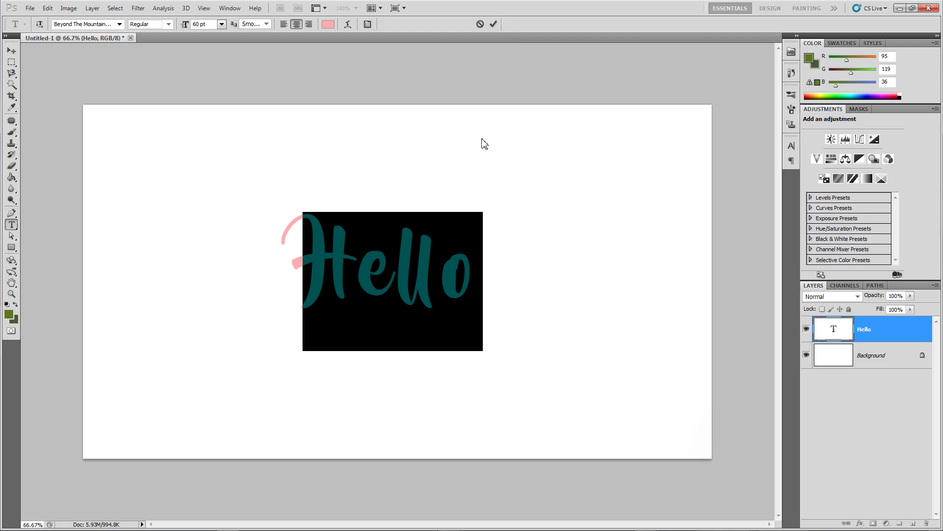
left_click(493, 24)
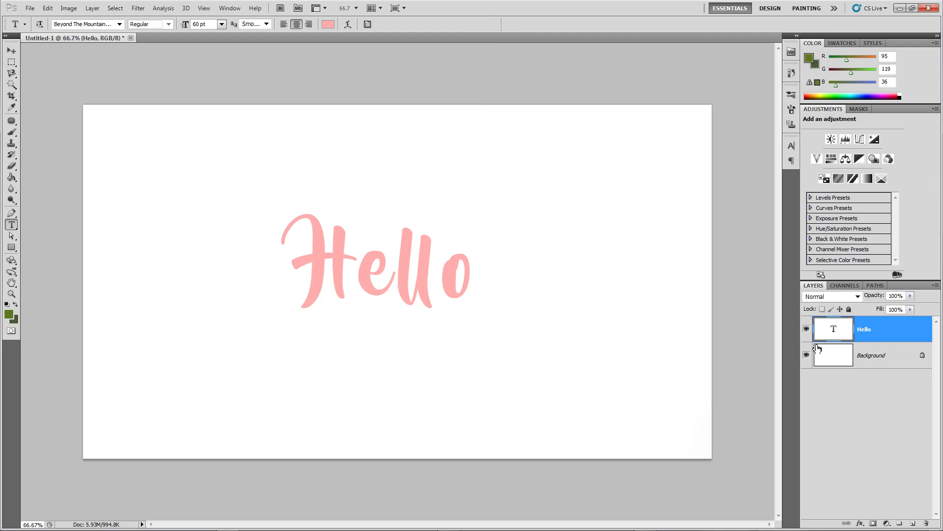
- Open the Hello layer's style settings and enable Inner Shadow with Drop Shadow turned off
left_click(860, 524)
left_click(857, 407)
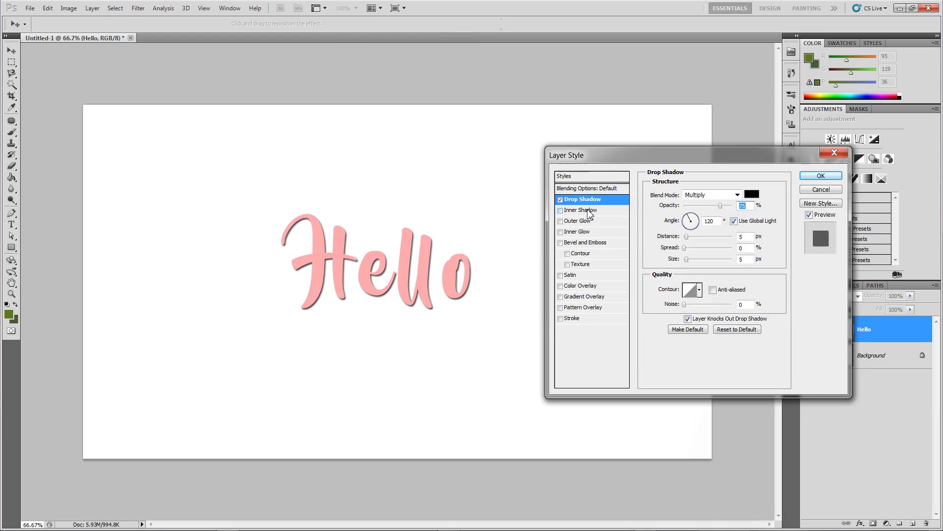
left_click(588, 211)
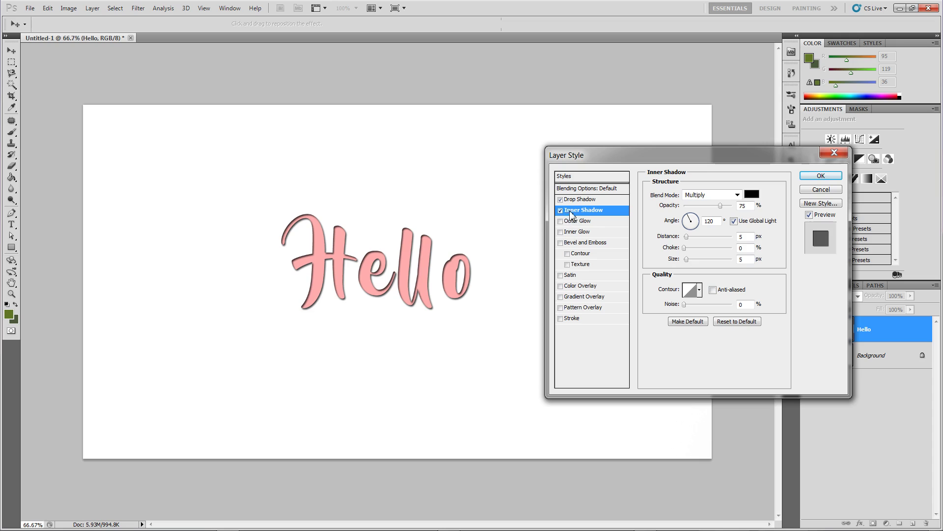
left_click(561, 200)
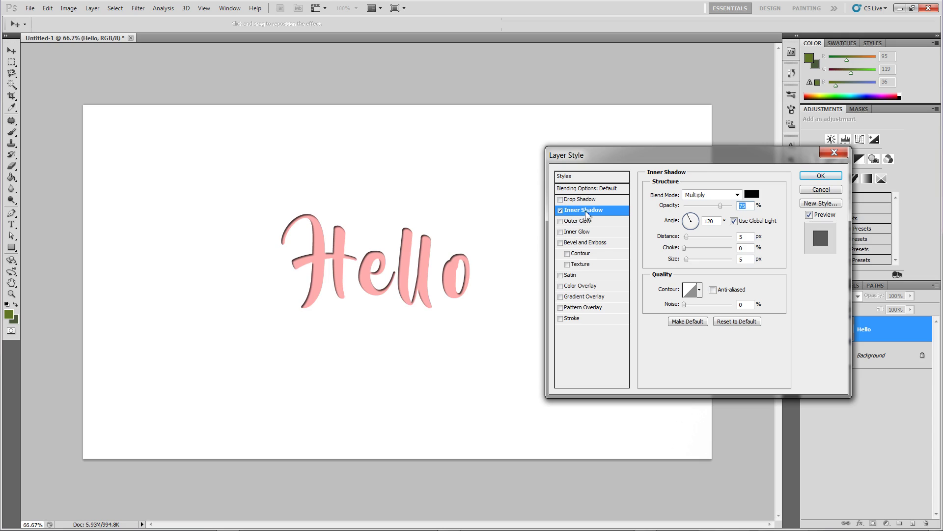
- Try the inner shadow at 0 px distance, 100% choke and 10 px size, and reset its choke and size to 0
left_click_drag(691, 234, 696, 236)
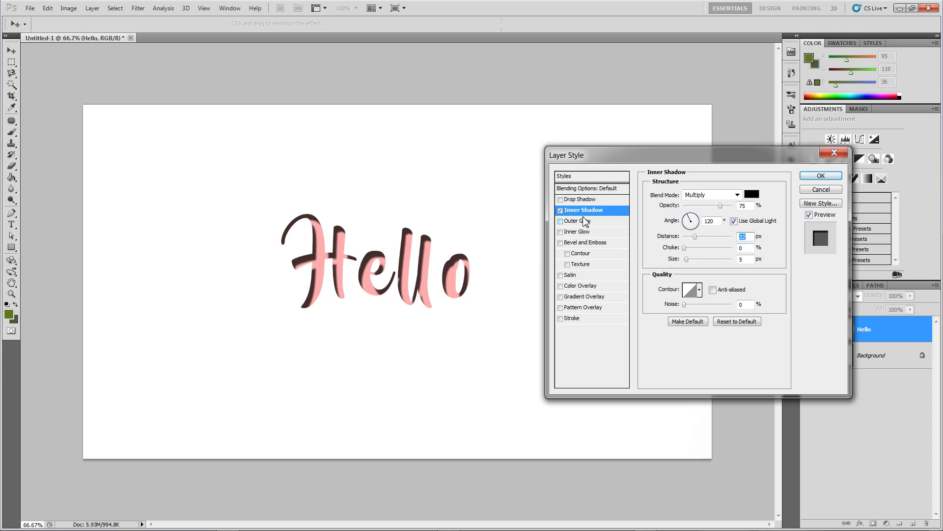
left_click_drag(694, 238, 770, 248)
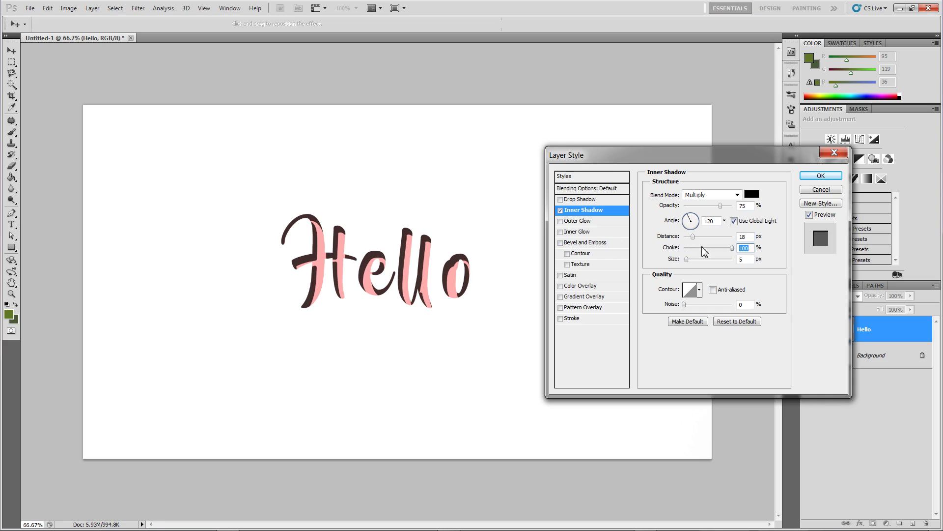
left_click_drag(690, 259, 675, 241)
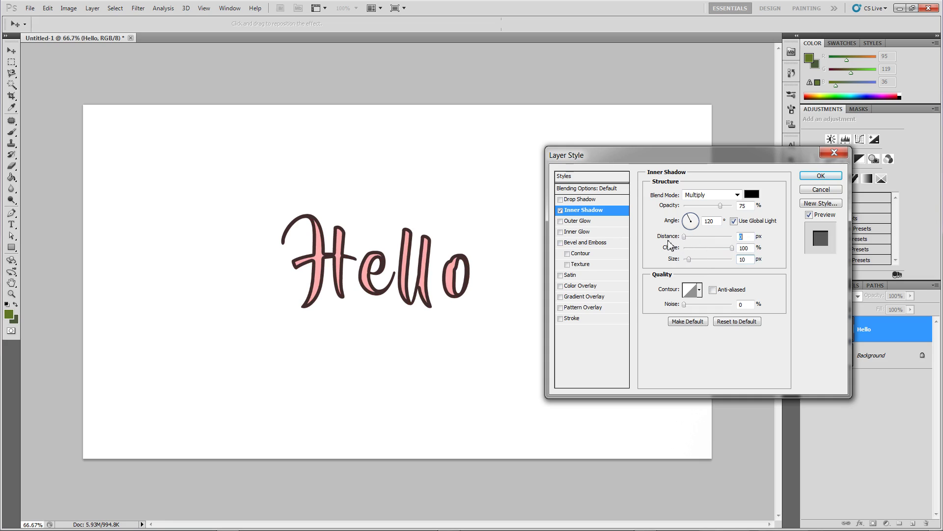
left_click_drag(733, 248, 679, 264)
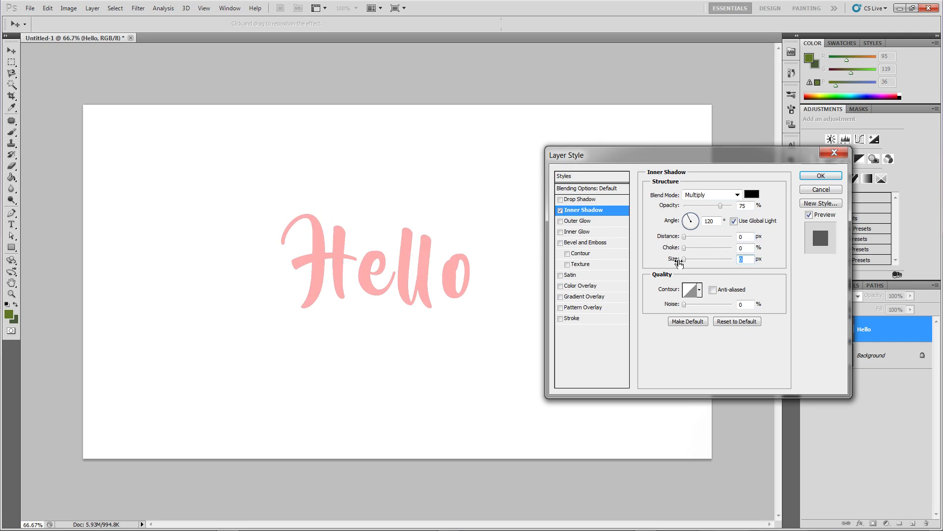
- Replace the Inner Shadow with an Outer Glow and set the glow color to bright red
left_click(560, 210)
left_click(561, 221)
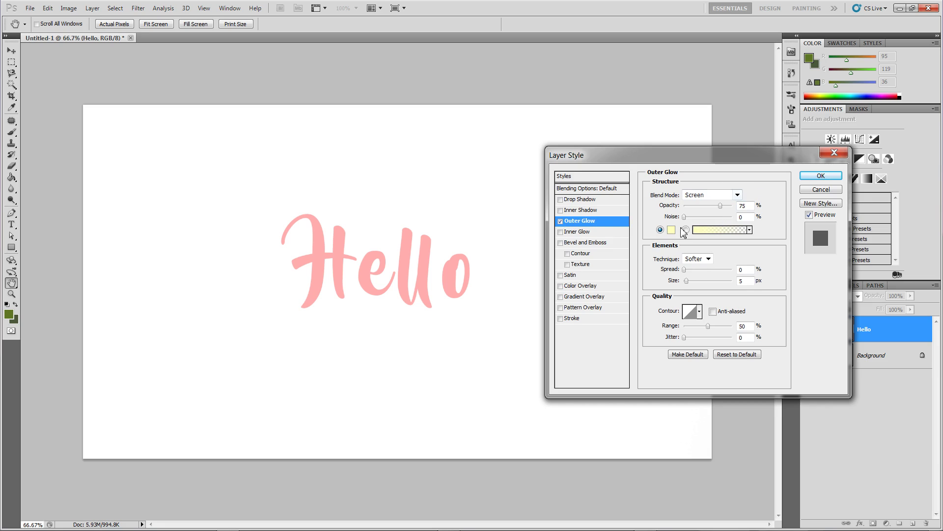
left_click(671, 230)
left_click_drag(626, 173, 612, 147)
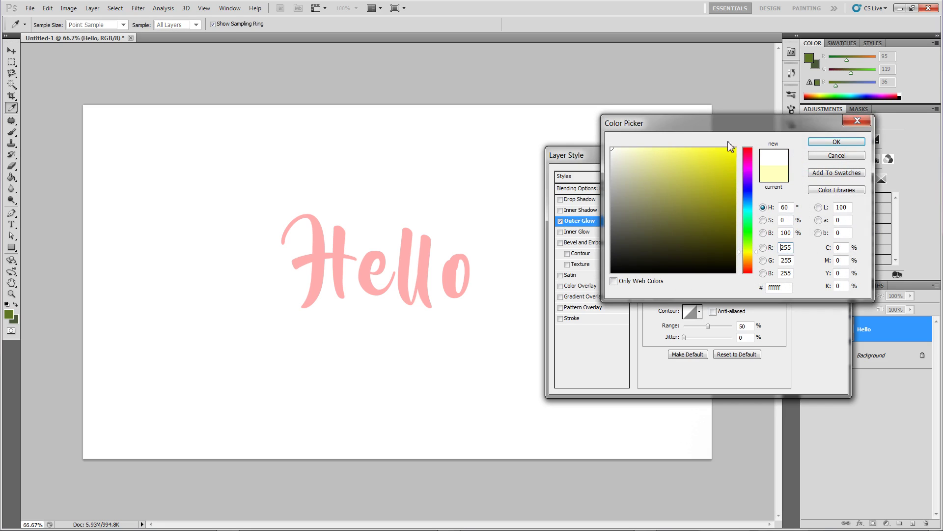
left_click(752, 147)
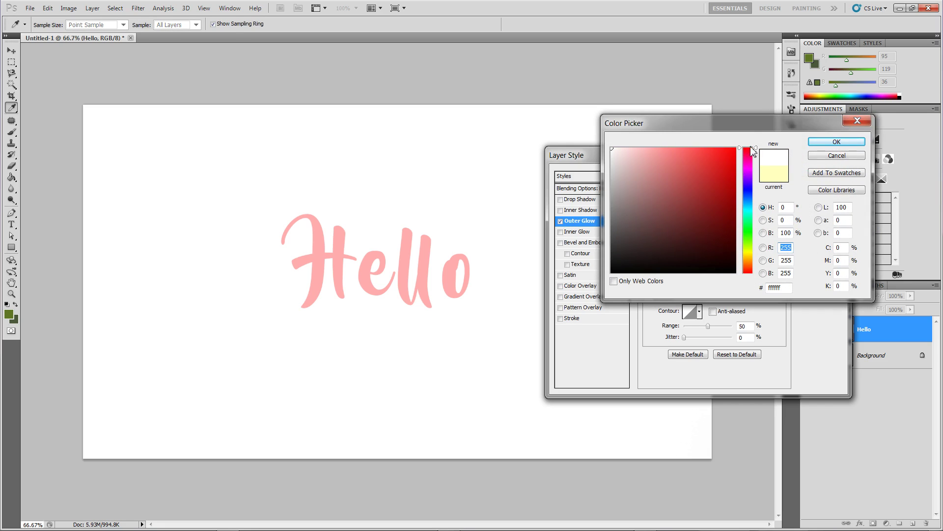
left_click(723, 159)
left_click(820, 142)
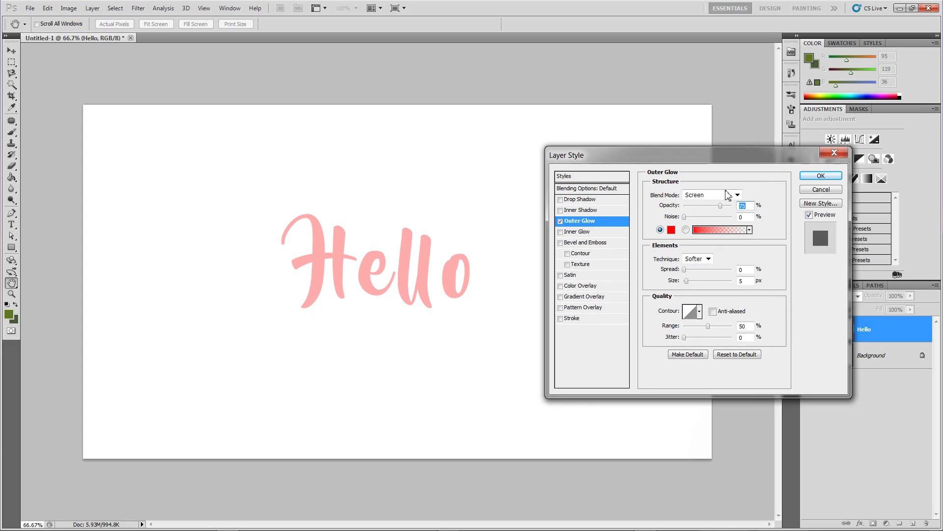
- Set the outer glow to Normal blend mode, 49 px size, 52% range and 0% jitter
left_click(733, 195)
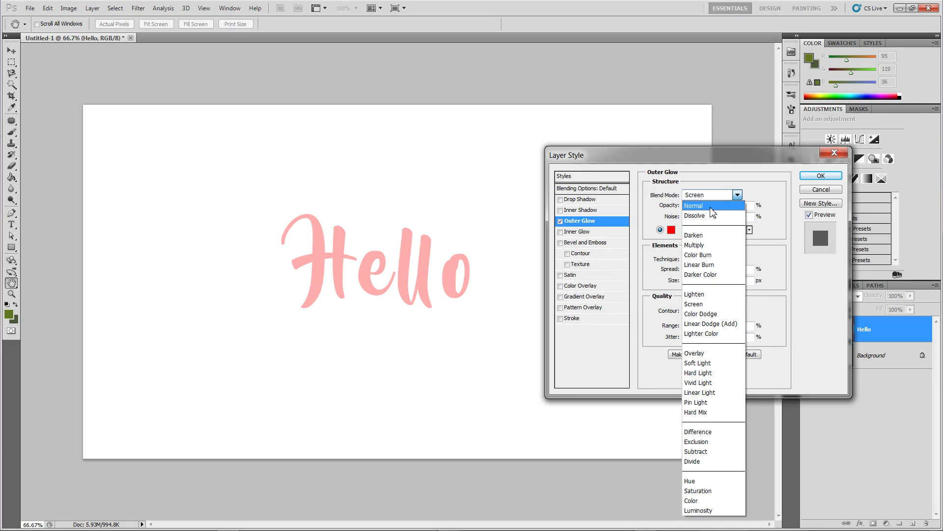
left_click(713, 213)
left_click_drag(689, 281, 697, 284)
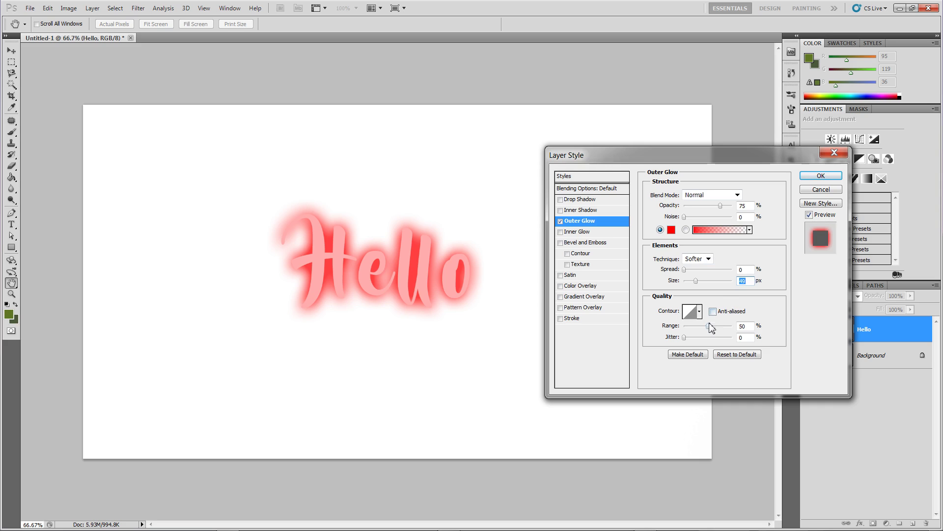
mouse_move(711, 327)
left_mouse_down()
mouse_move(686, 334)
mouse_move(708, 333)
left_mouse_up()
left_click(684, 339)
- Replace the Outer Glow with an Inner Glow and set the glow color to white (#ffffff)
left_click(560, 221)
left_click(560, 231)
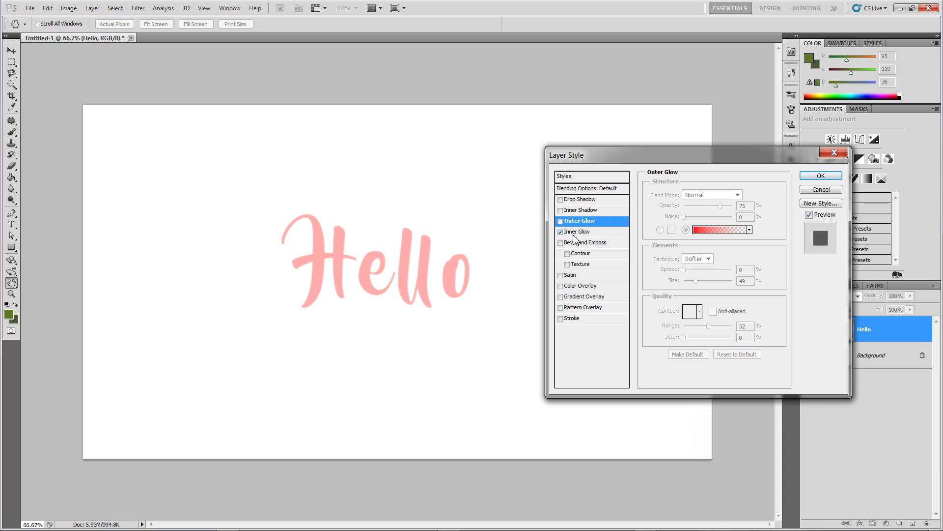
left_click(605, 232)
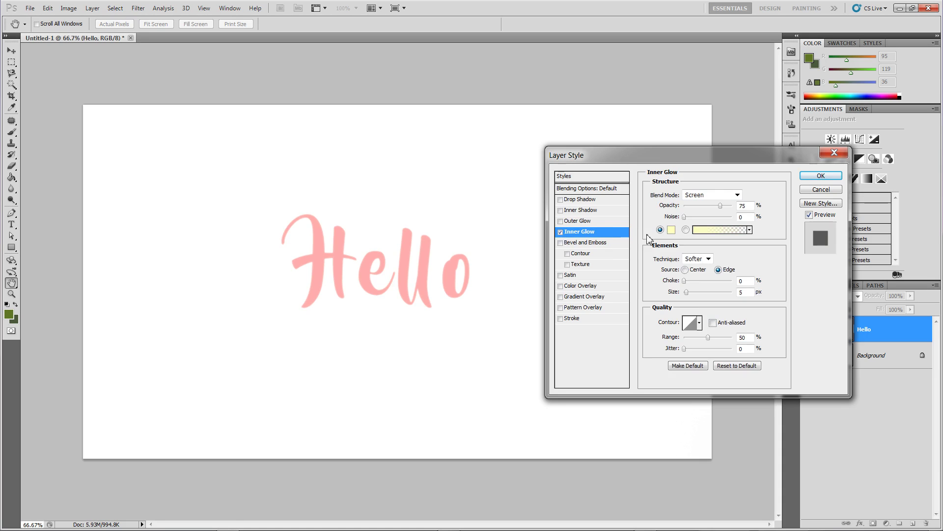
left_click(671, 230)
left_click_drag(625, 185, 605, 137)
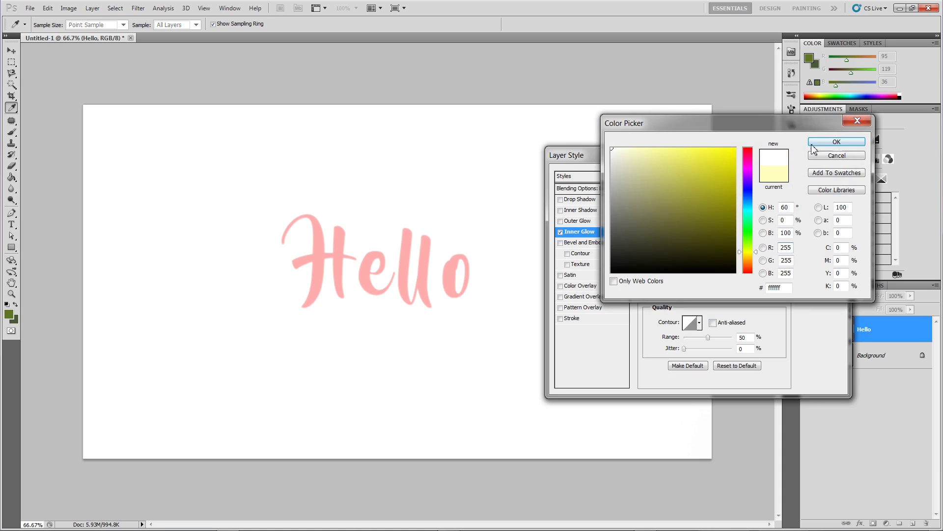
left_click(836, 141)
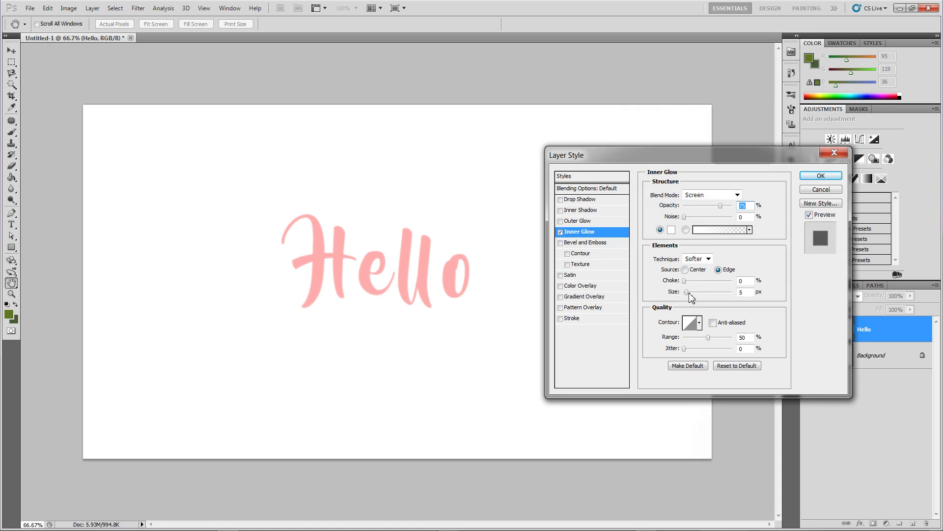
- Set the inner glow's size to 38 px, choke to 0% and source to Center
left_click_drag(688, 293, 697, 294)
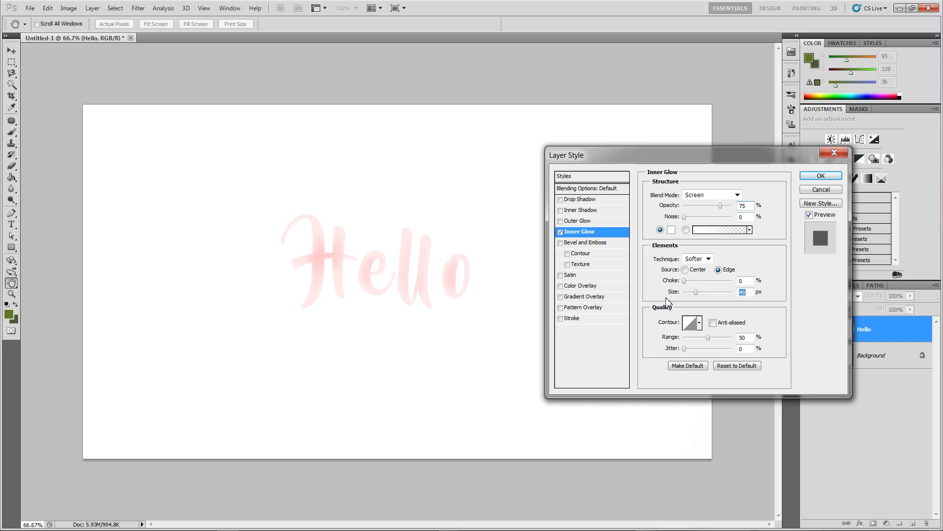
mouse_move(688, 292)
left_mouse_down()
mouse_move(732, 281)
mouse_move(693, 293)
mouse_move(684, 280)
mouse_move(694, 293)
left_mouse_up()
left_click(691, 281)
left_click(685, 270)
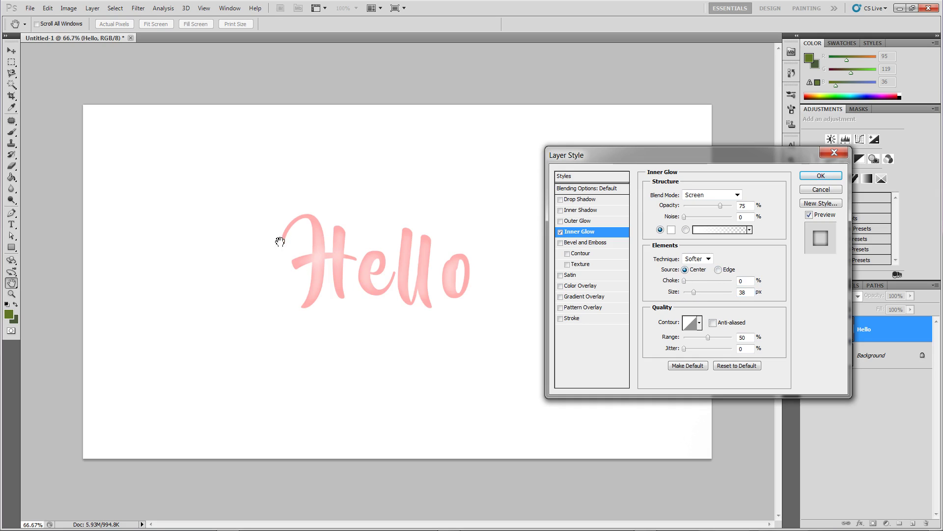
- Replace the Inner Glow with a Bevel and Emboss, direction Up, and raise its depth to 949%
left_click(560, 231)
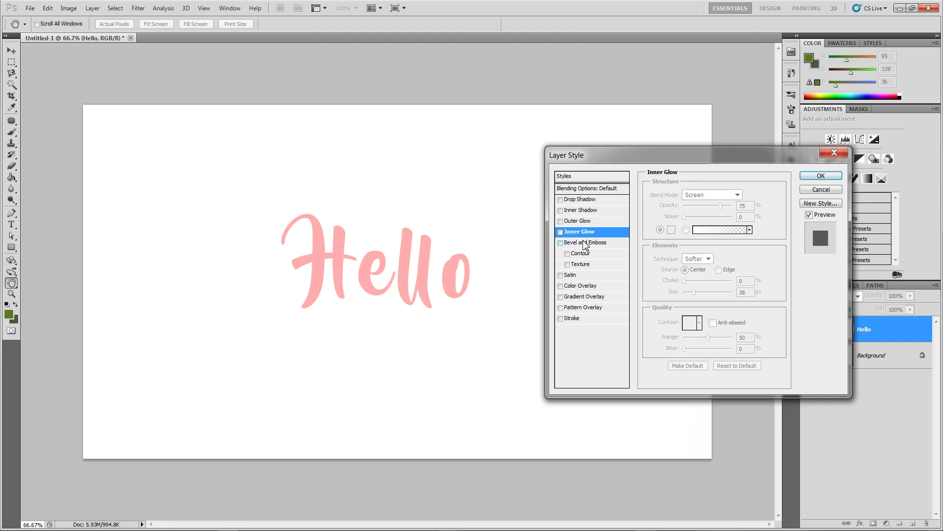
left_click(579, 244)
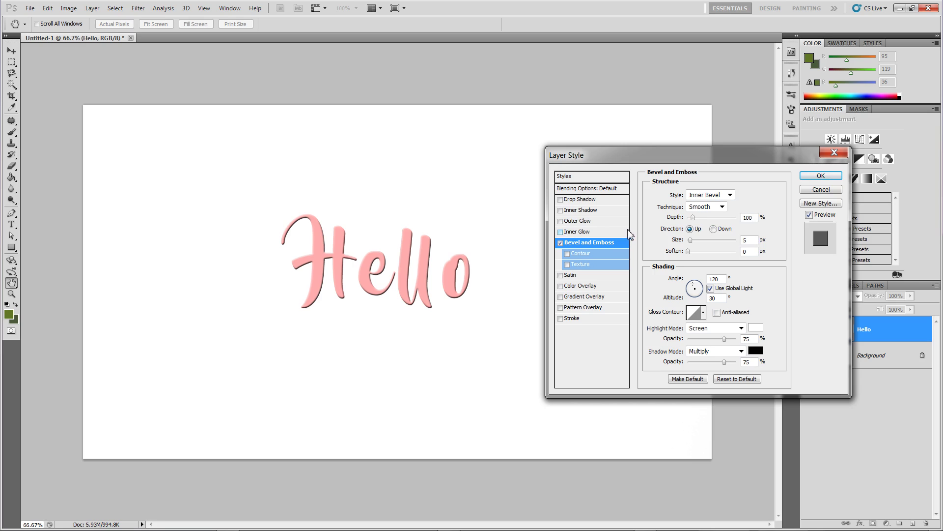
left_click(606, 241)
left_click(716, 230)
left_click(691, 229)
left_click_drag(692, 217, 723, 231)
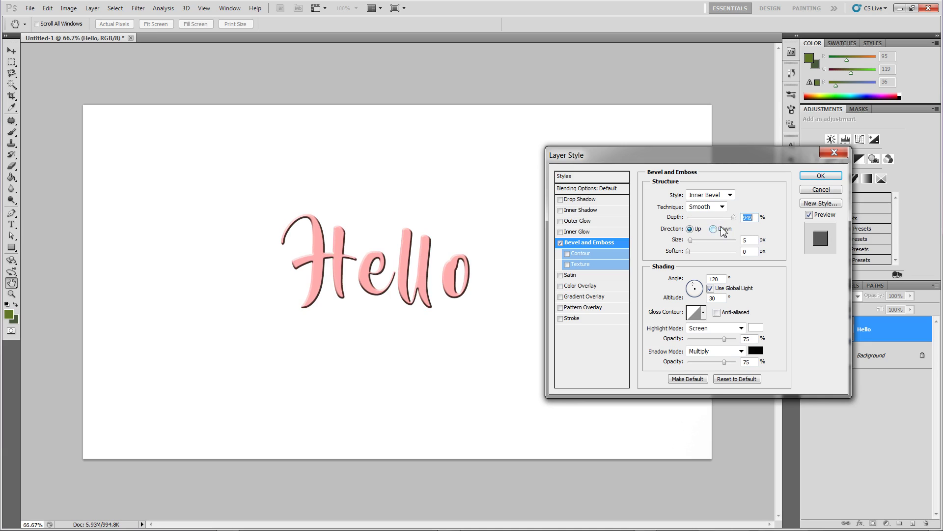
- Try the Chisel Hard and Chisel Soft techniques on the text's bevel
left_click(706, 206)
left_click(705, 217)
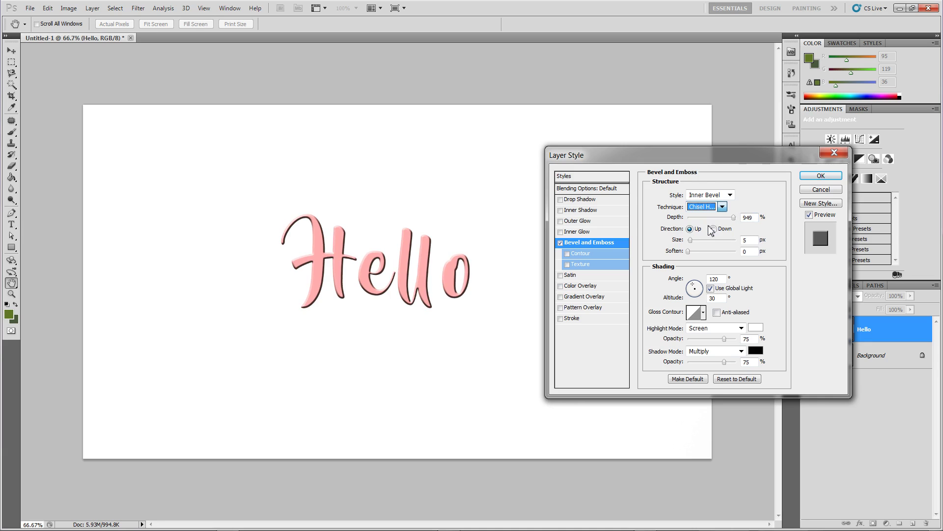
left_click(708, 206)
left_click(706, 227)
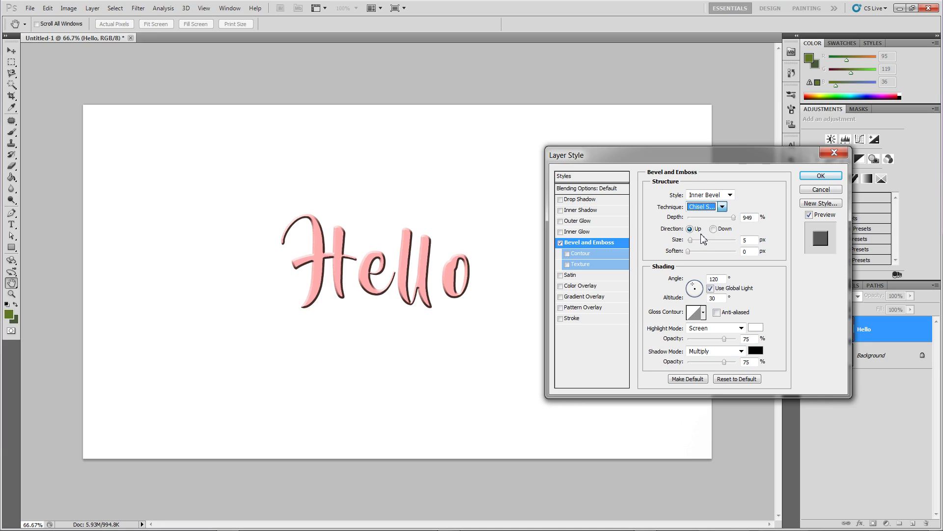
- Try the Outer Bevel style on the text and return the technique to Smooth
left_click(707, 196)
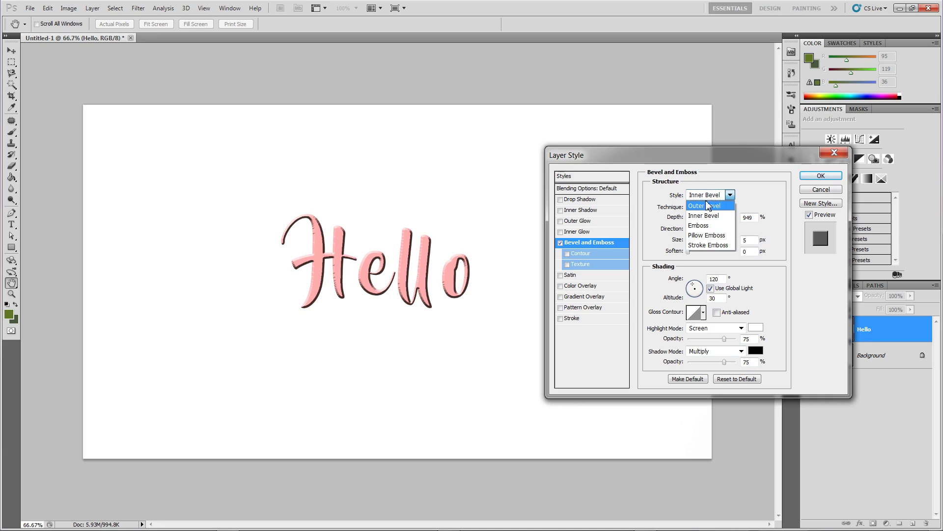
left_click(707, 206)
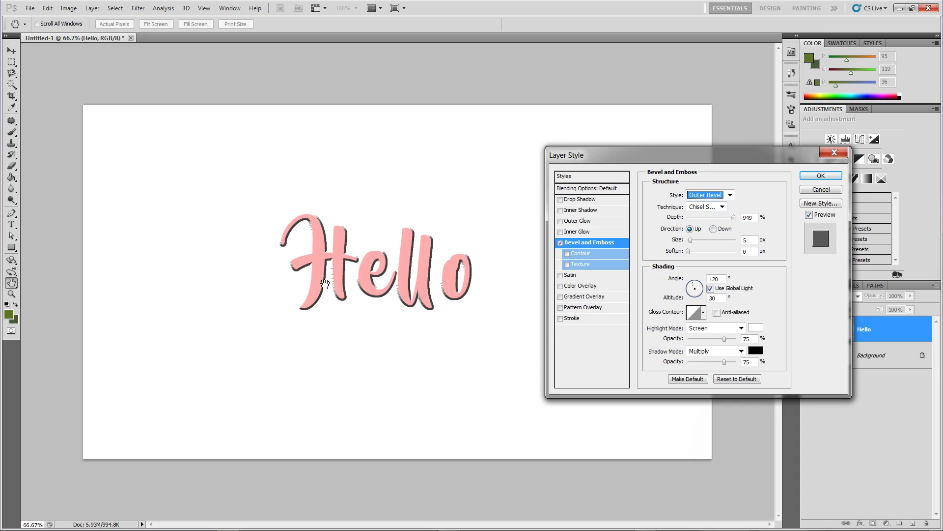
left_click(707, 207)
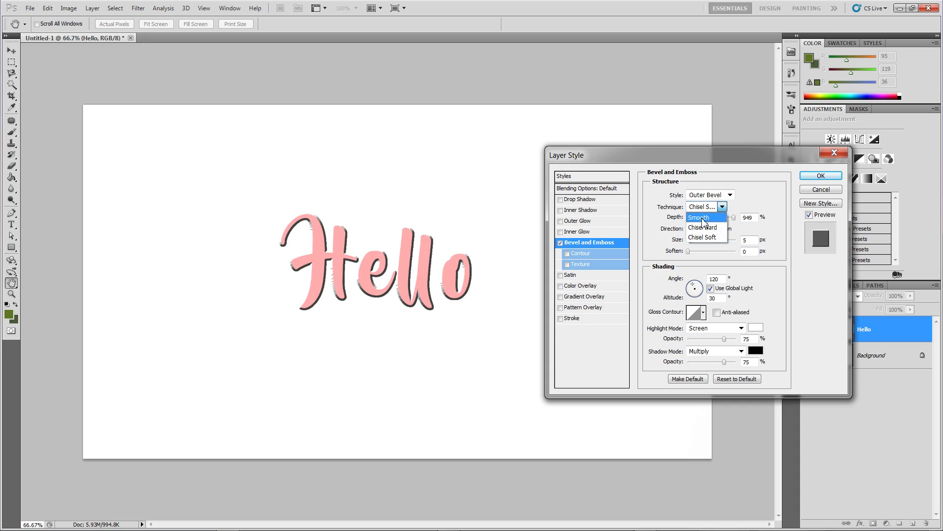
left_click(709, 220)
- Try the Emboss style on the text, followed by the Pillow Emboss style
left_click(719, 199)
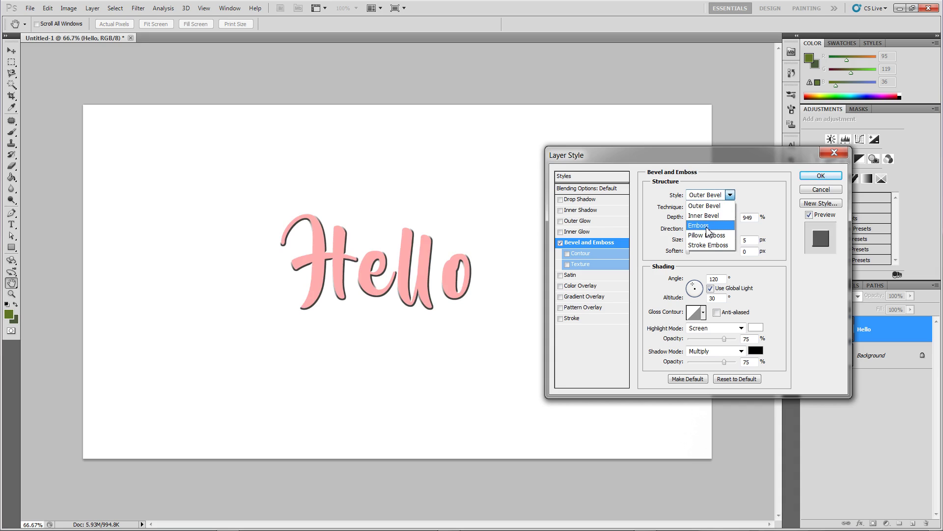
left_click(710, 226)
left_click(717, 196)
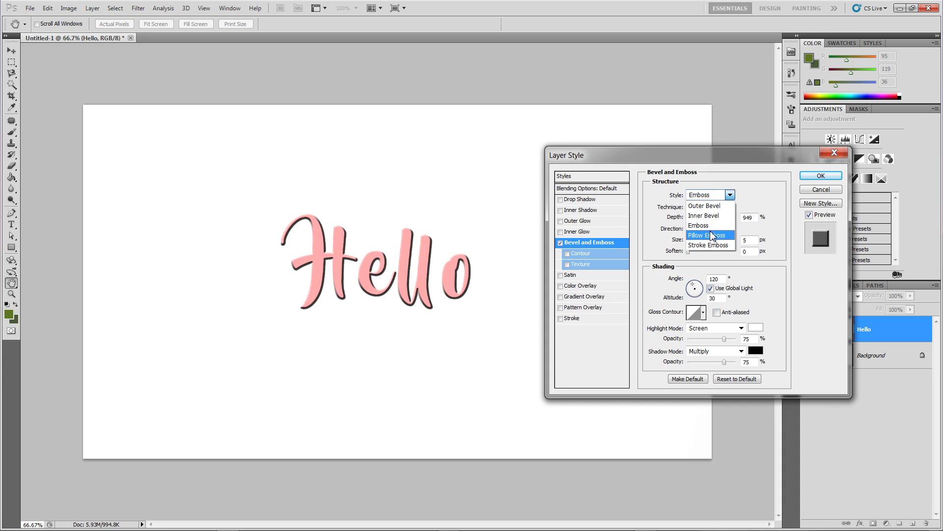
left_click(711, 235)
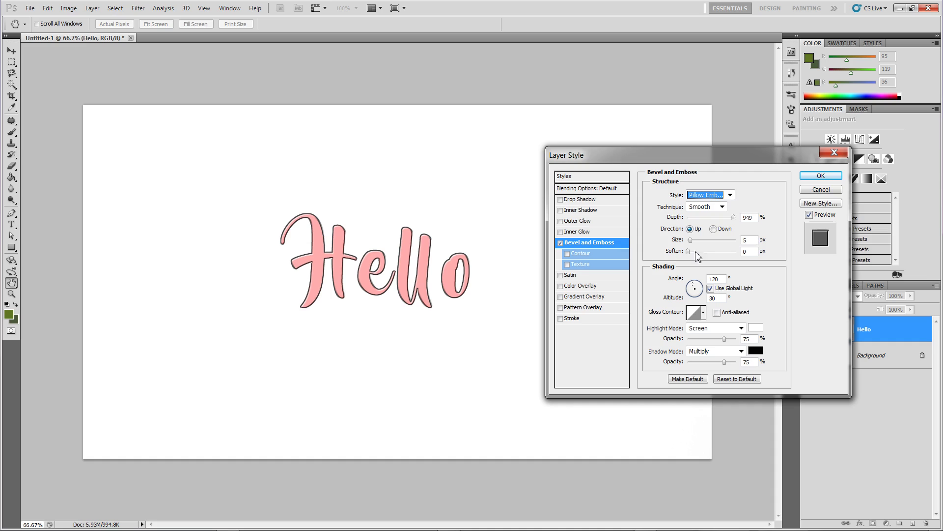
- Set the bevel's size to 16 px and soften to 12 px, with light angle 108° and altitude 21°
left_click_drag(691, 240, 724, 255)
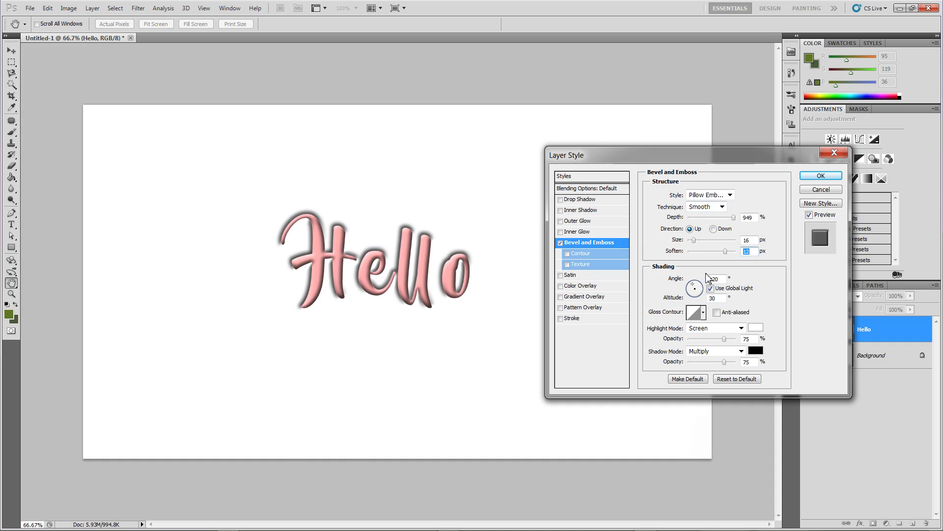
left_click(697, 288)
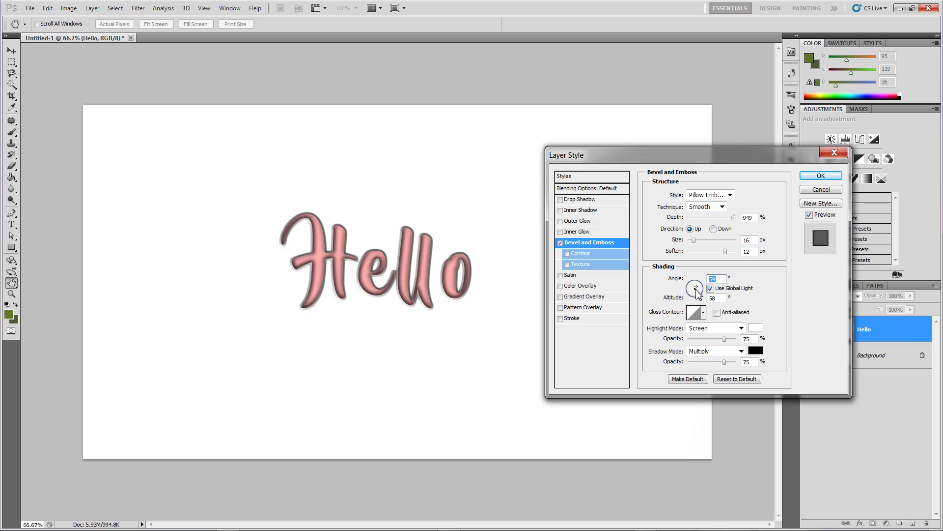
left_click_drag(696, 290, 693, 284)
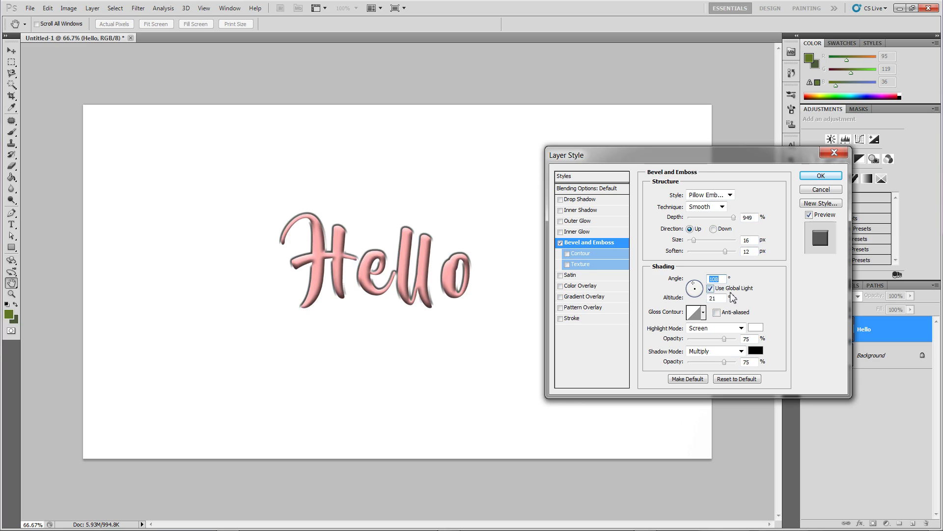
- Add a Drop Shadow to the text with a -108° angle and 9 px distance
left_click(604, 199)
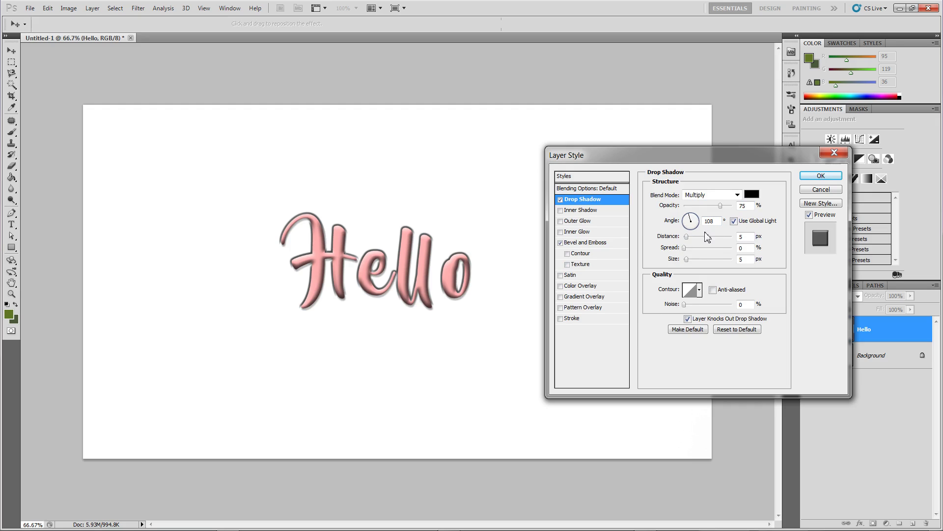
left_click_drag(696, 226, 694, 217)
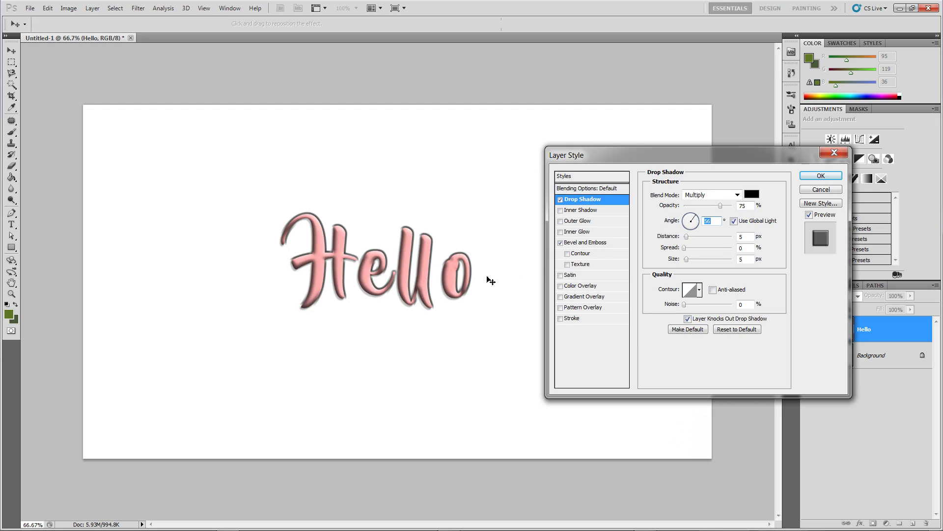
left_click_drag(472, 268, 455, 284)
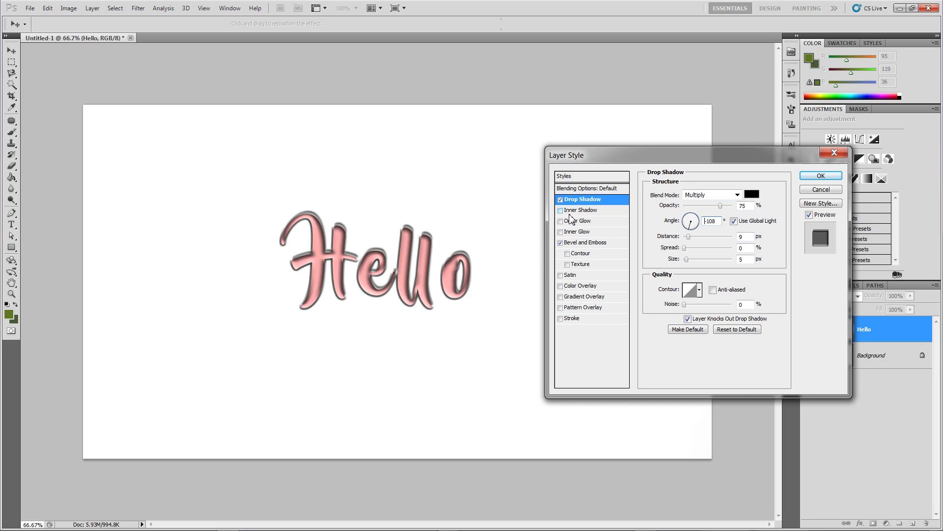
- Remove the Drop Shadow, keep Bevel and Emboss enabled, and display the bevel's settings
left_click(560, 242)
left_click(560, 200)
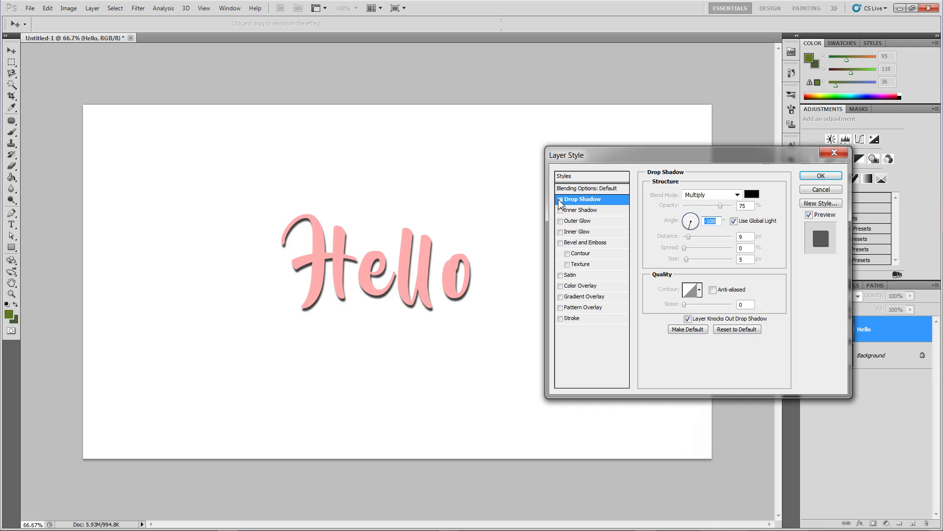
left_click(560, 242)
left_click(595, 243)
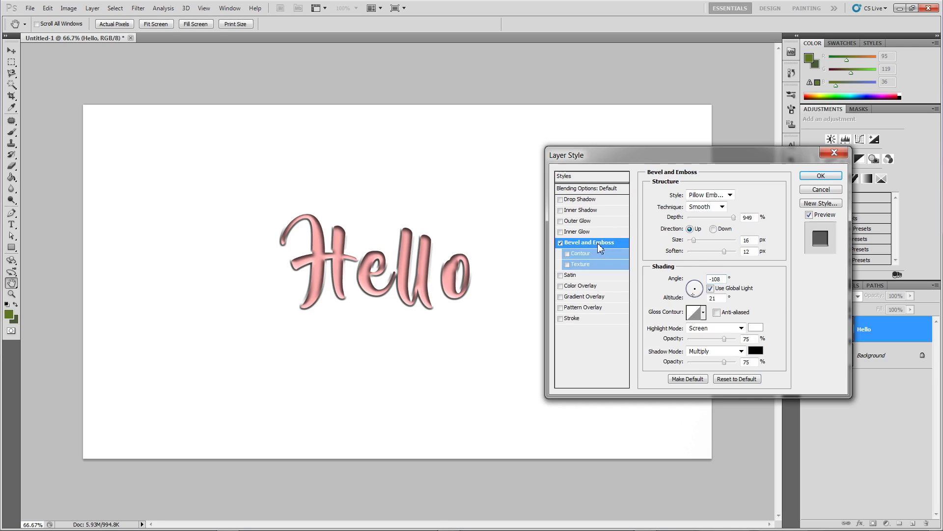
- Enable the bevel's Contour option, try the Outer Bevel style, and set the style to Inner Bevel
left_click(590, 253)
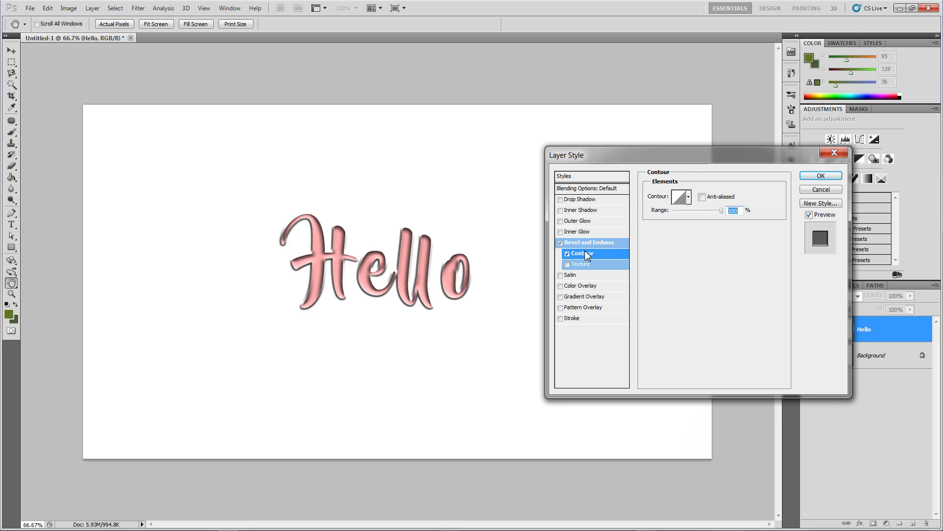
left_click(592, 242)
left_click(708, 195)
left_click(708, 205)
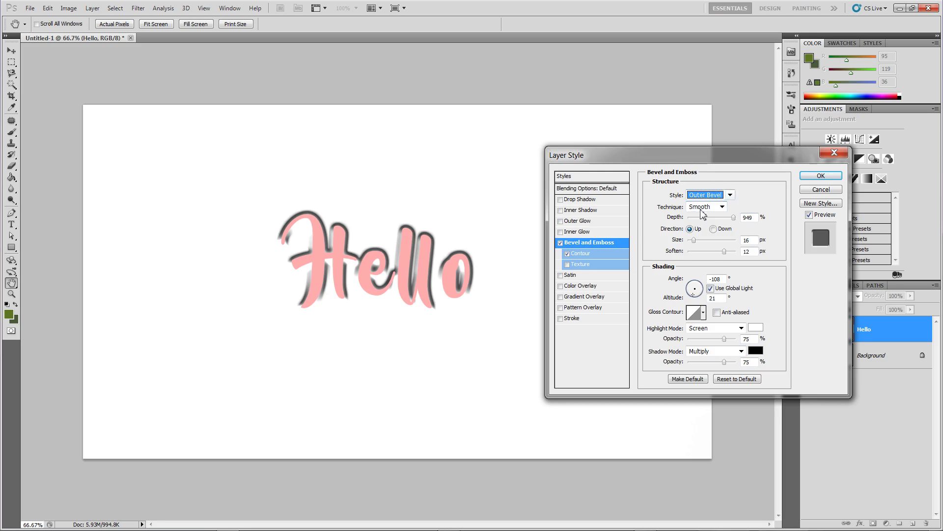
left_click(717, 195)
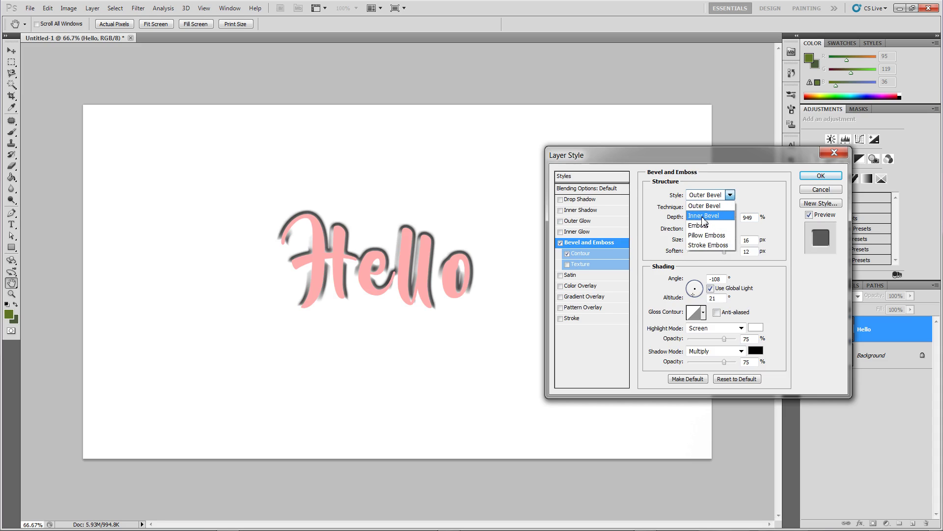
left_click(704, 216)
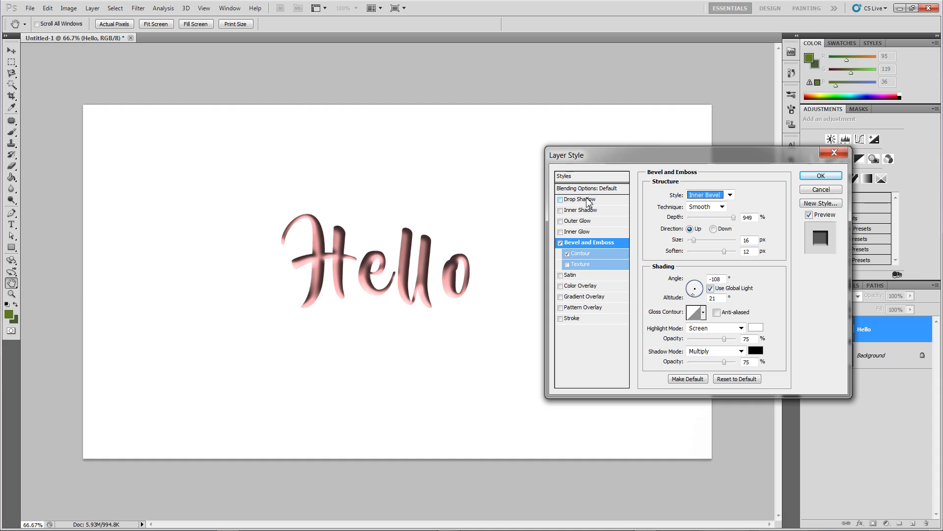
- Reduce the bevel's depth to 103% and light it from nearly straight above at a 48° altitude
left_click_drag(734, 217, 694, 225)
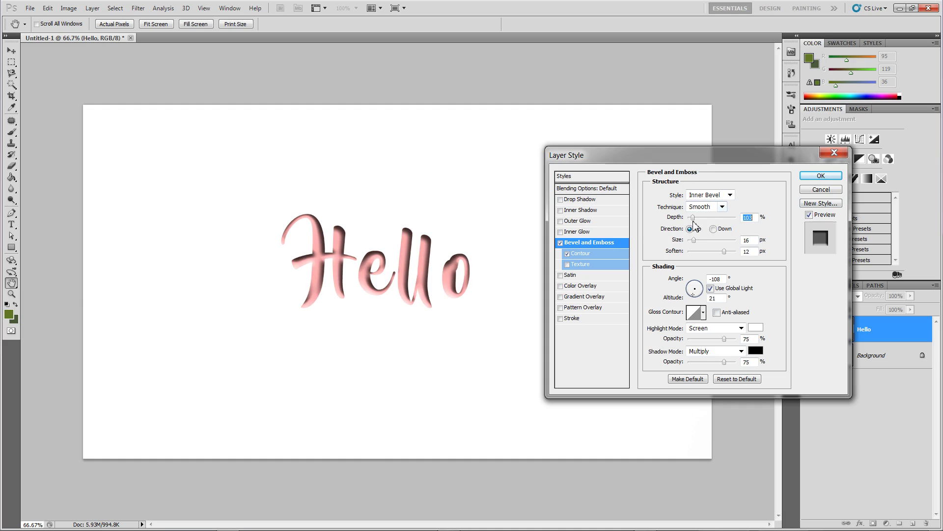
left_click(697, 286)
left_click_drag(697, 290, 698, 289)
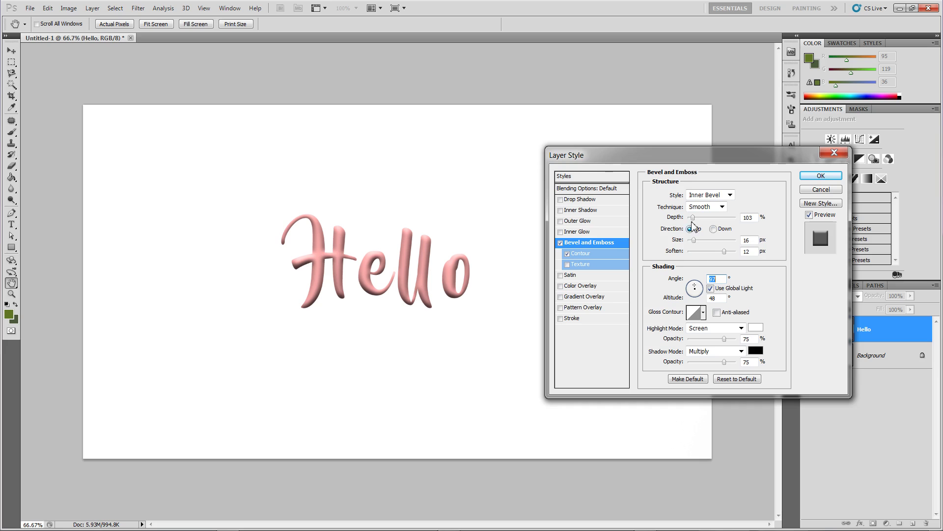
- Try several custom curve shapes for the bevel's contour in the Contour Editor and cancel the edits
left_click(581, 253)
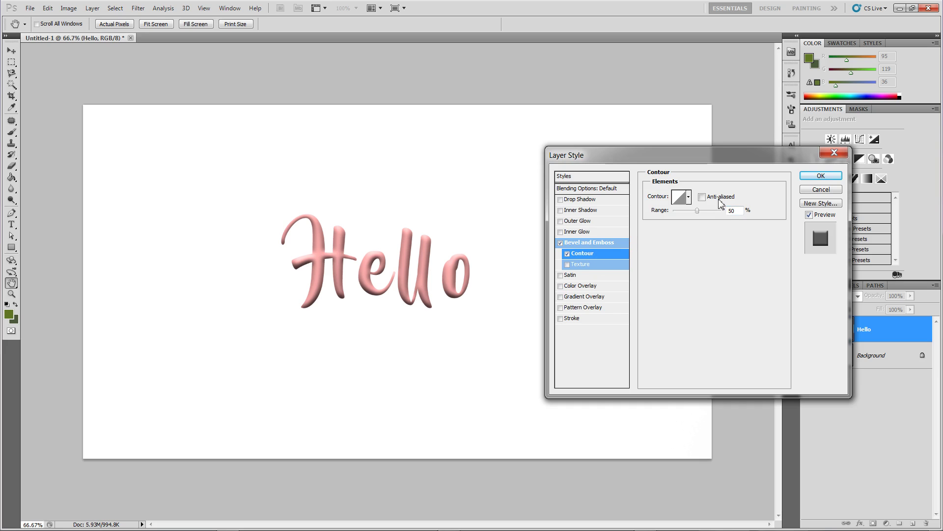
left_click(680, 198)
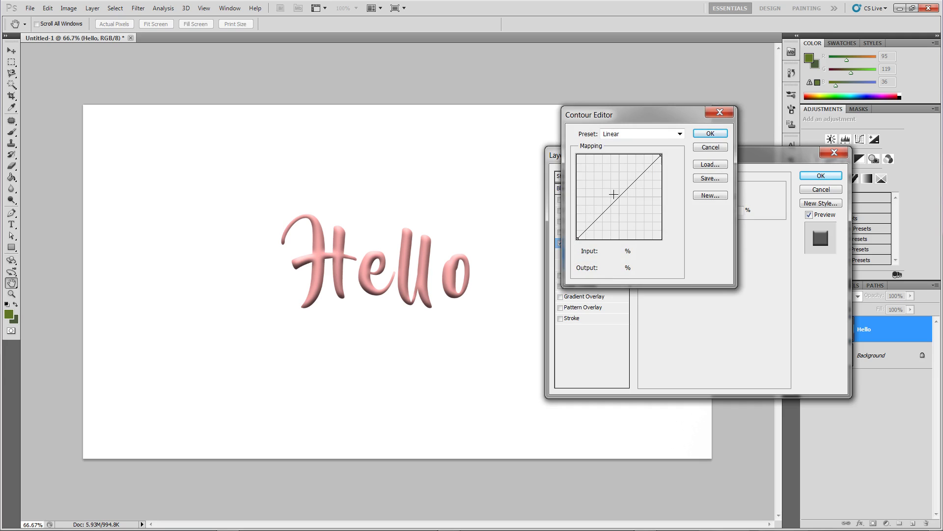
left_click_drag(591, 223, 647, 214)
left_click(633, 224)
left_click_drag(637, 170, 636, 148)
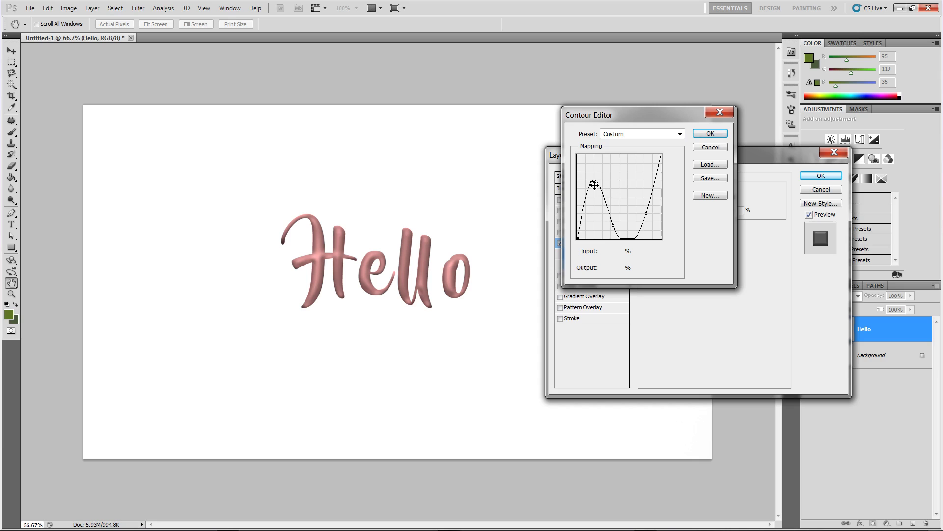
left_click_drag(592, 182, 585, 156)
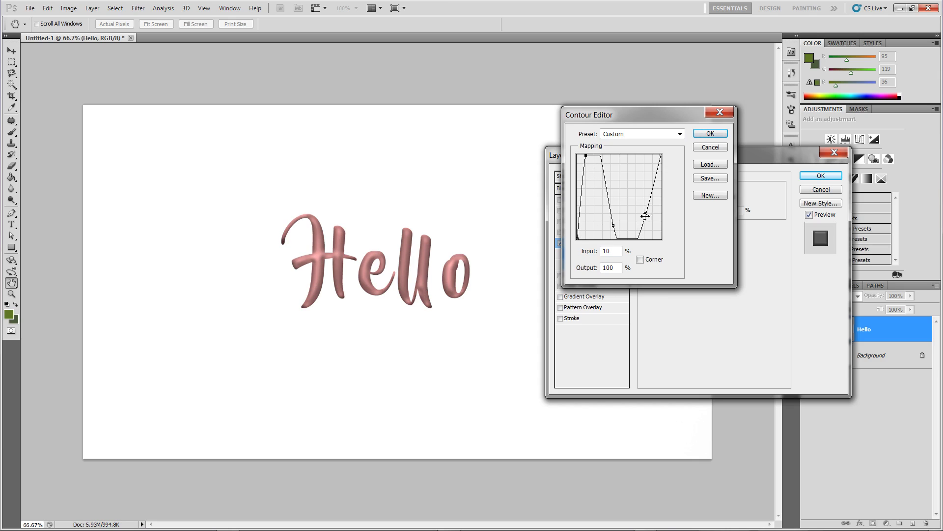
left_click_drag(645, 216, 668, 246)
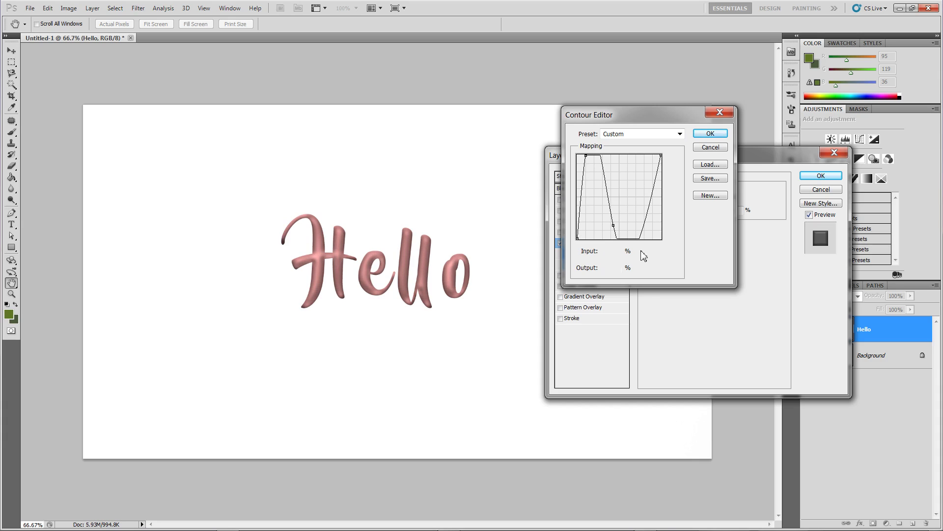
left_click_drag(615, 231, 612, 251)
left_click_drag(597, 203, 571, 160)
left_click_drag(580, 233, 632, 255)
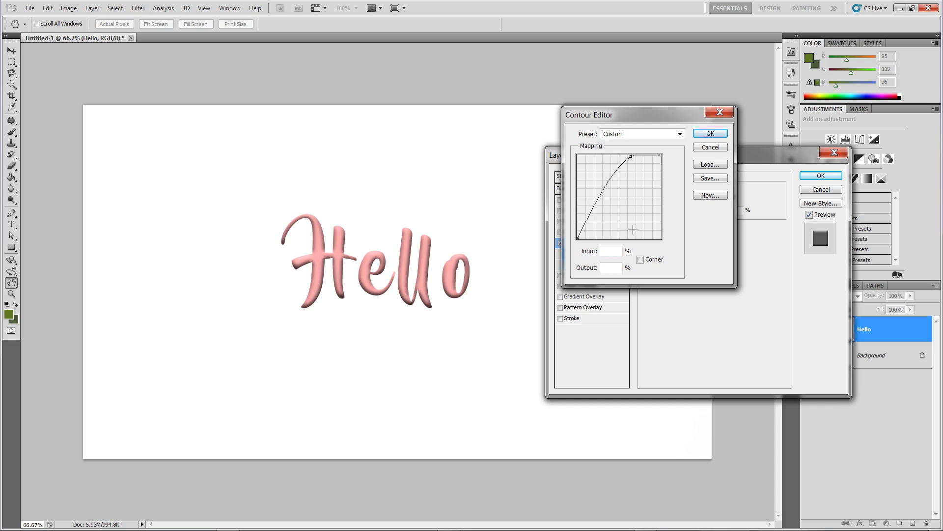
left_click(710, 147)
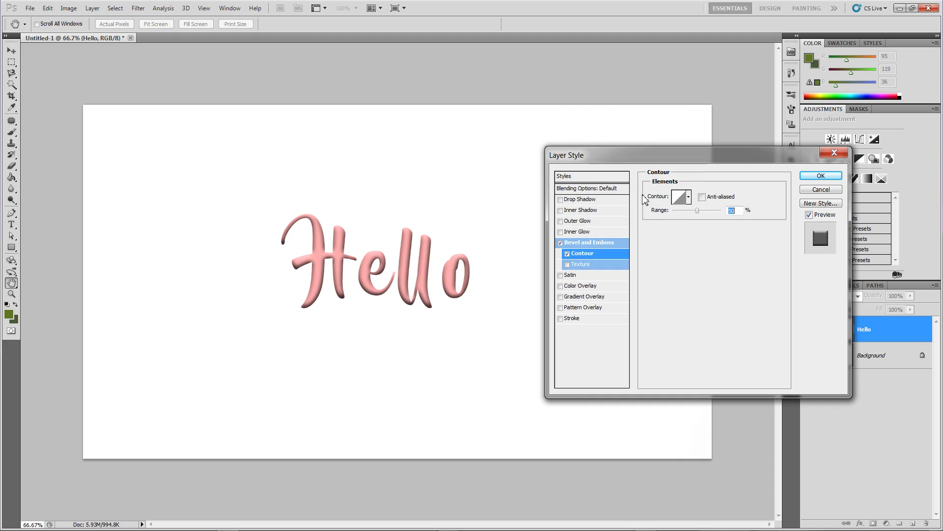
- Replace the bevel's Contour with a Texture, shrink the pattern scale and set the depth to -1000%
left_click(568, 254)
left_click(568, 265)
left_click(583, 265)
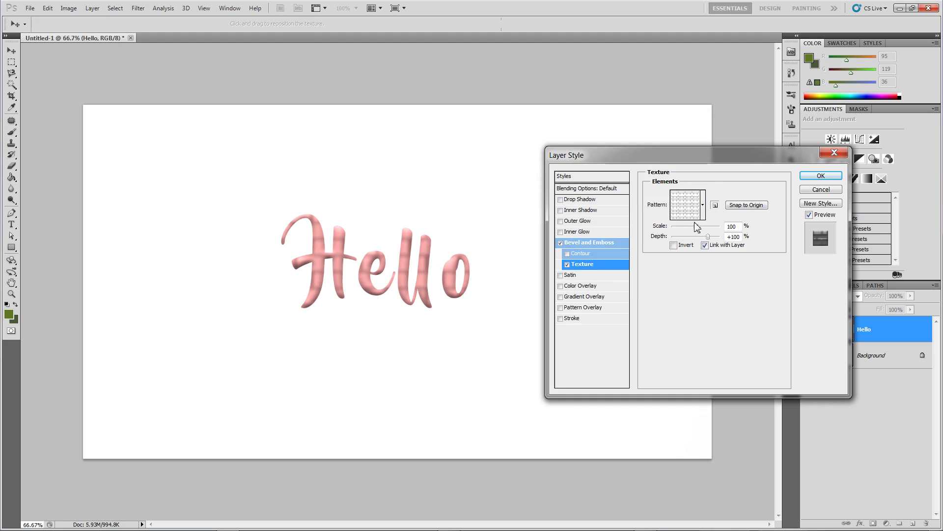
mouse_move(696, 227)
left_mouse_down()
mouse_move(676, 231)
mouse_move(698, 236)
mouse_move(672, 236)
mouse_move(680, 226)
left_mouse_up()
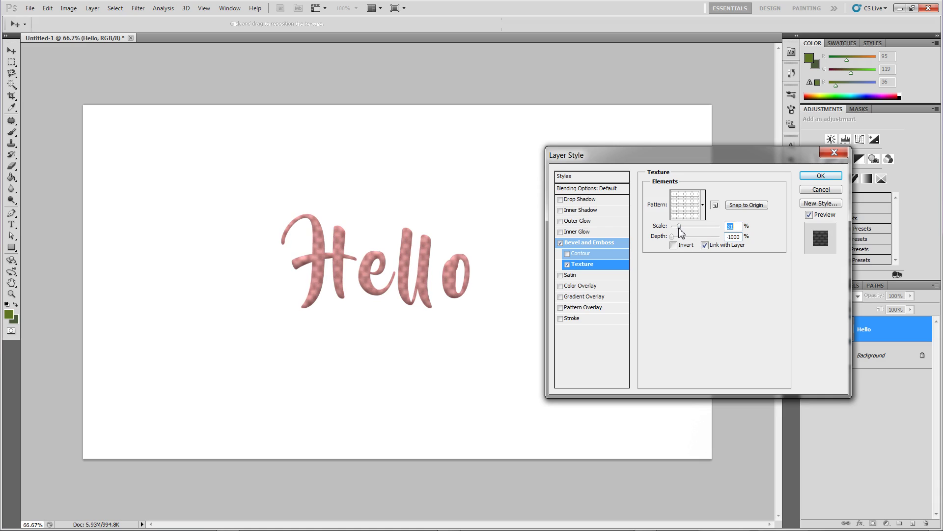
left_click(574, 265)
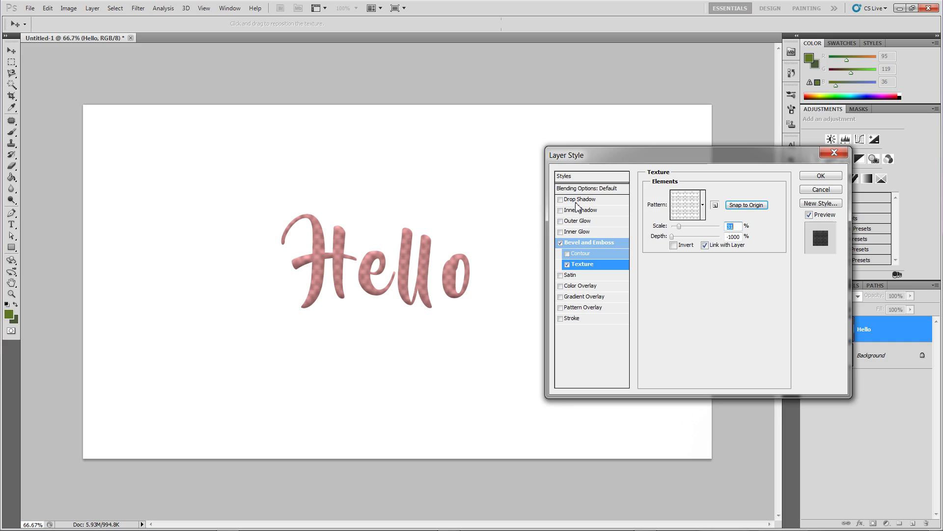
- Turn off the bevel and its texture, enable Satin instead, and set the satin angle to 35°
left_click(568, 266)
left_click(560, 243)
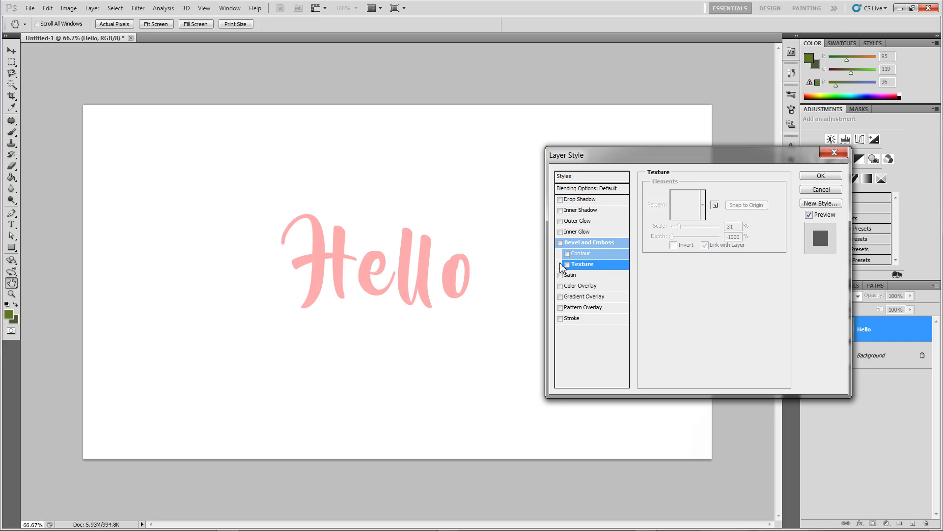
left_click(560, 275)
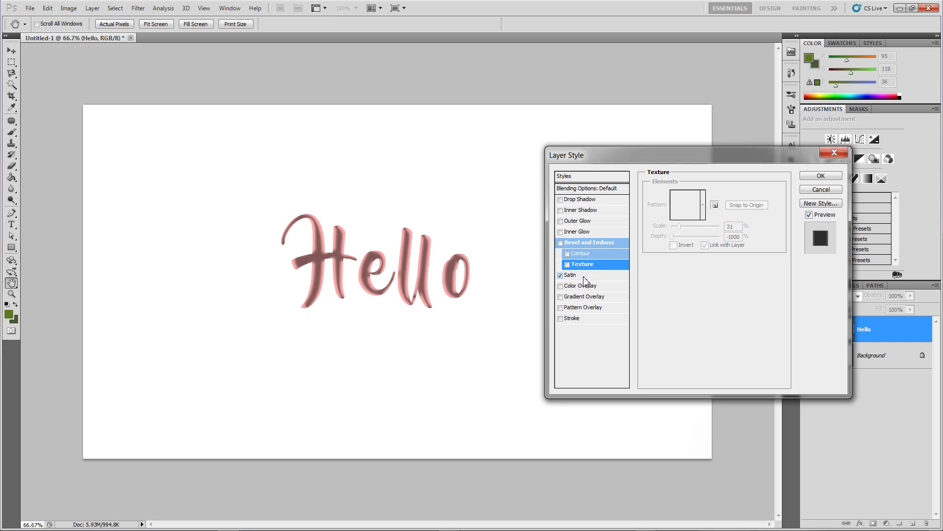
left_click(584, 277)
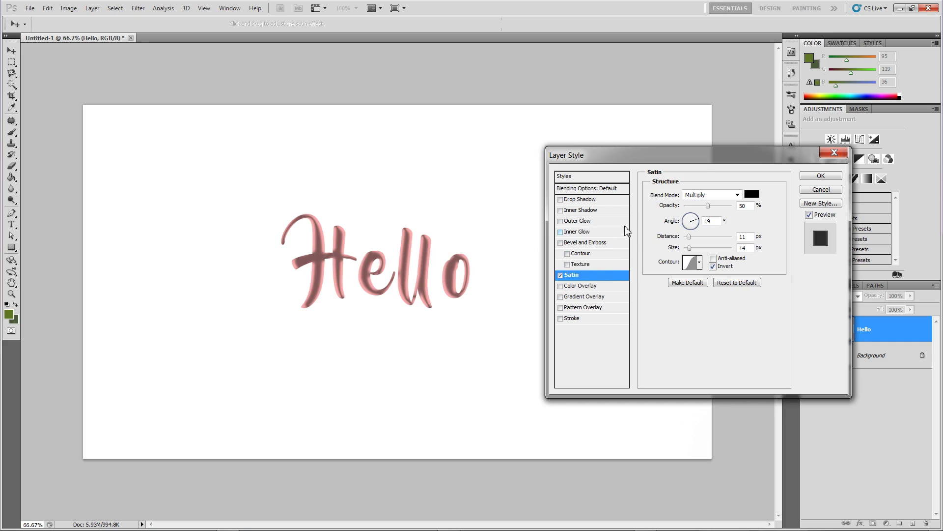
mouse_move(700, 219)
left_mouse_down()
mouse_move(691, 224)
mouse_move(704, 211)
left_mouse_up()
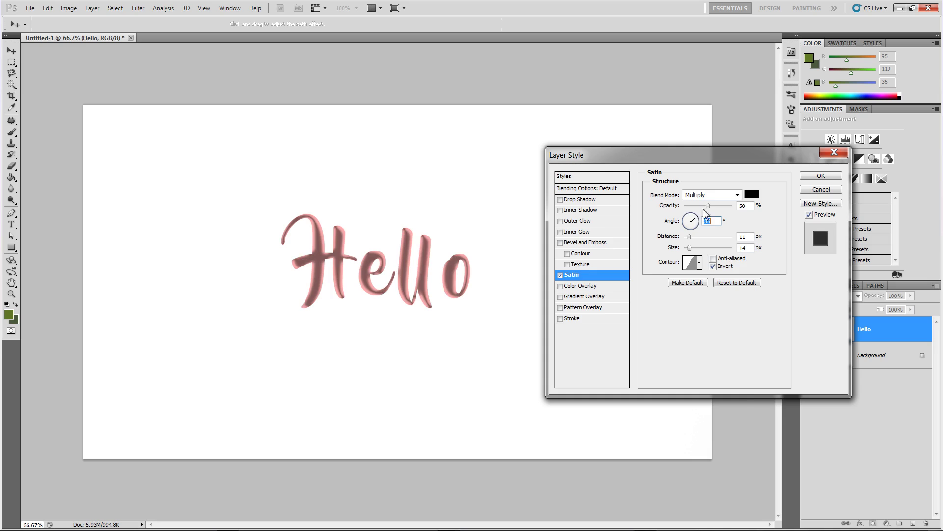
- Try the satin's darkening blend modes from Darken through Linear Burn and settle on Darker Color
left_click(715, 195)
left_click(704, 233)
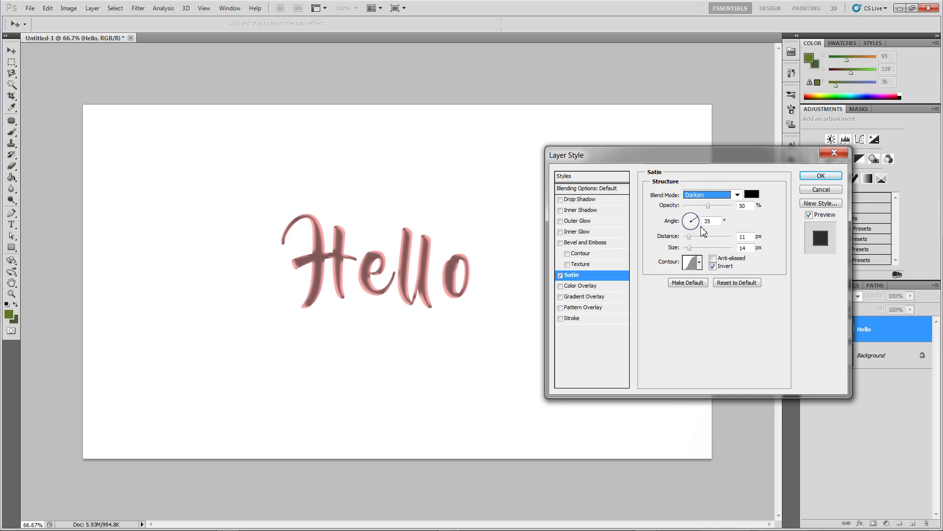
key("Down")
key("Down")
key("Down")
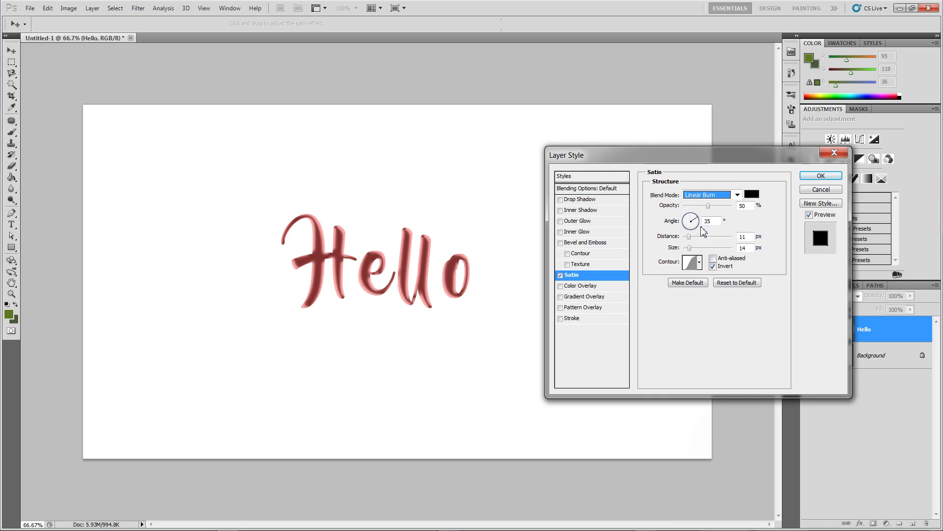
key("Down")
key("Down")
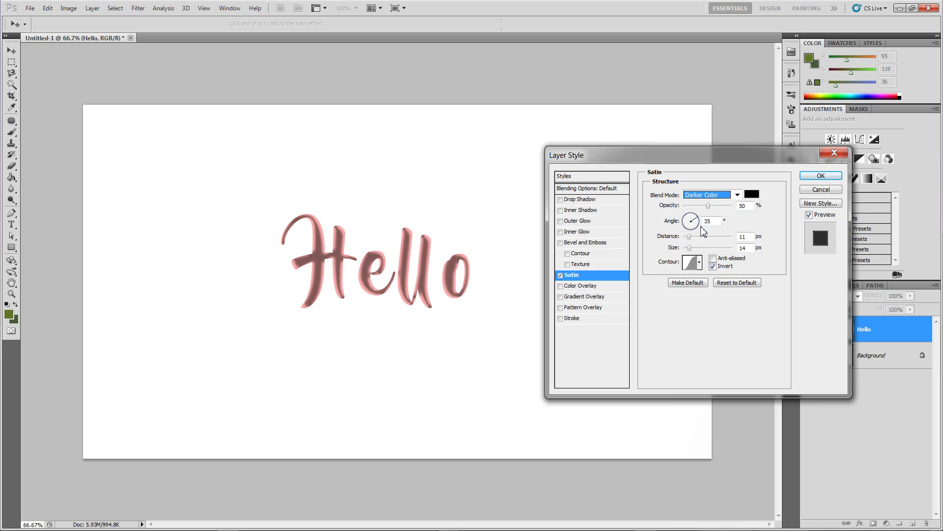
- Change the satin color to green 1e9f21 and set its distance to 14 px
left_click(753, 194)
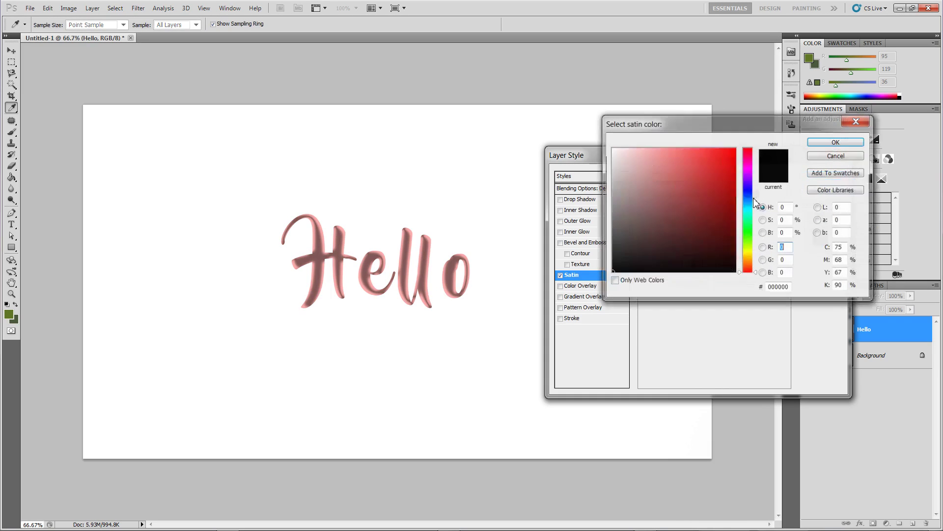
left_click(748, 231)
left_click(710, 196)
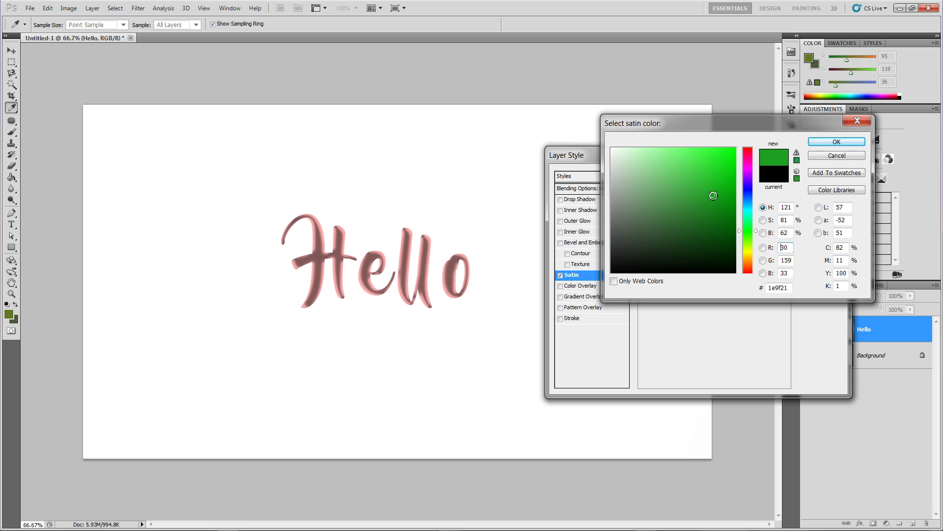
left_click(819, 143)
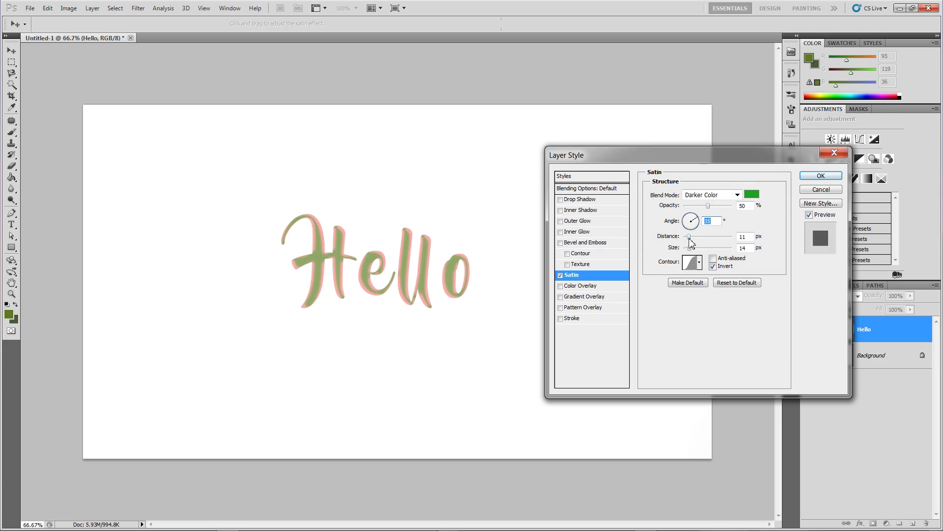
left_click_drag(689, 236, 691, 238)
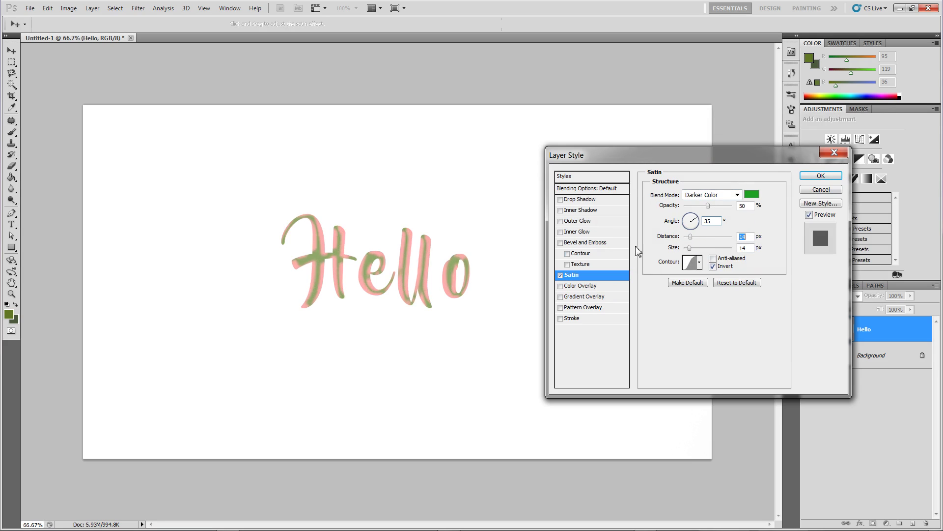
- Replace Satin with a Color Overlay and set the overlay color to pale pink cfaaaa
left_click(560, 276)
left_click(560, 286)
left_click(585, 286)
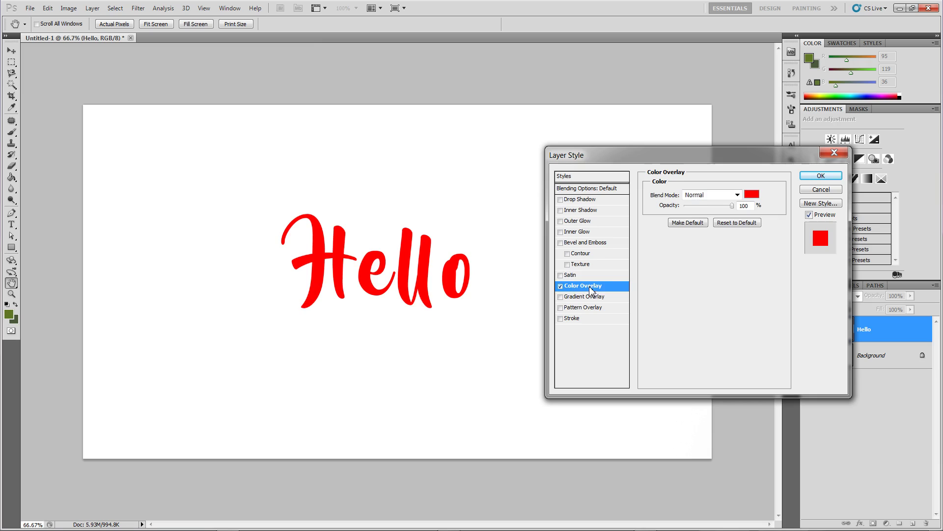
left_click(749, 196)
left_click_drag(678, 208, 633, 171)
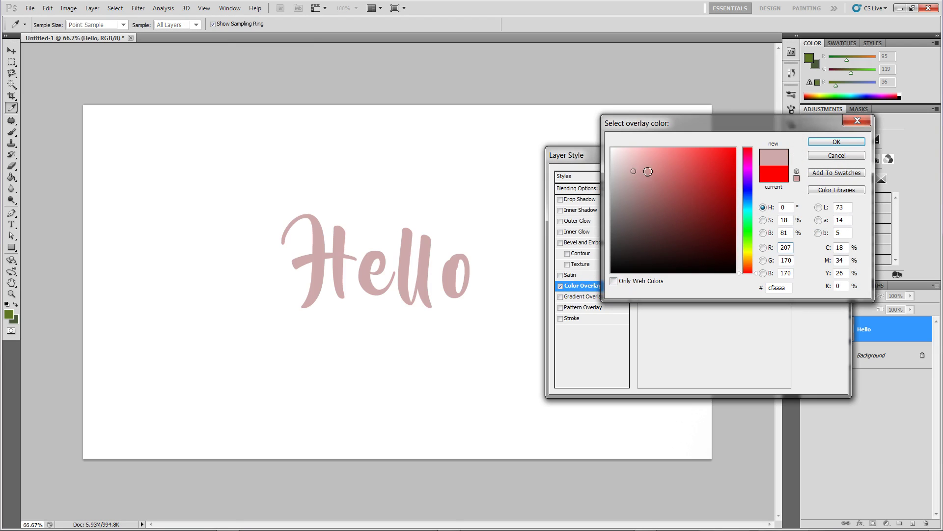
left_click(834, 143)
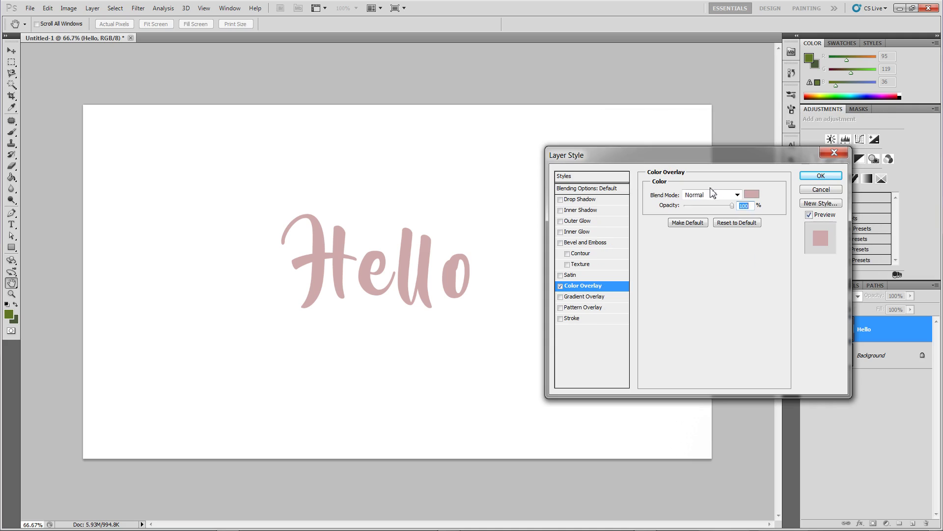
- Try the overlay's lightening blend modes from Lighten onward, including Color Dodge, and set it to Soft Light
left_click(736, 195)
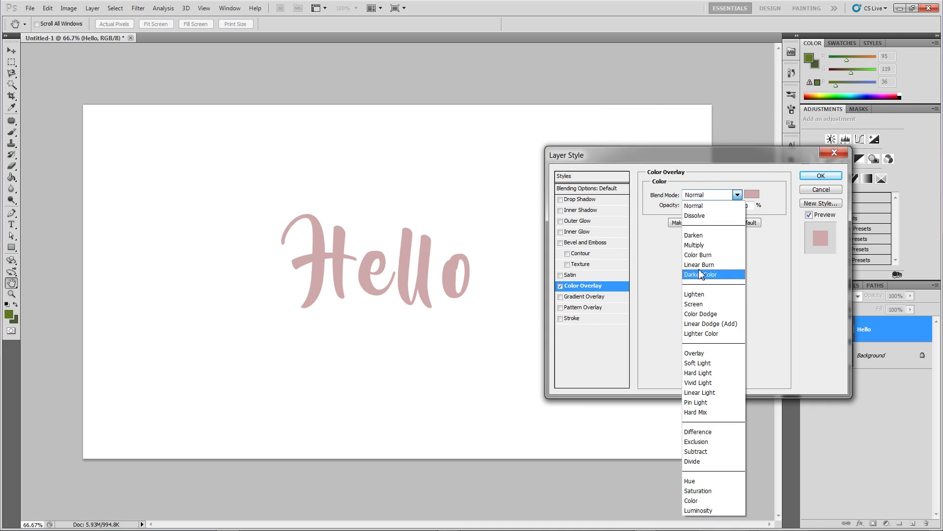
left_click(706, 297)
key("Down")
key("Down")
key("Down")
key("Down")
key("Down")
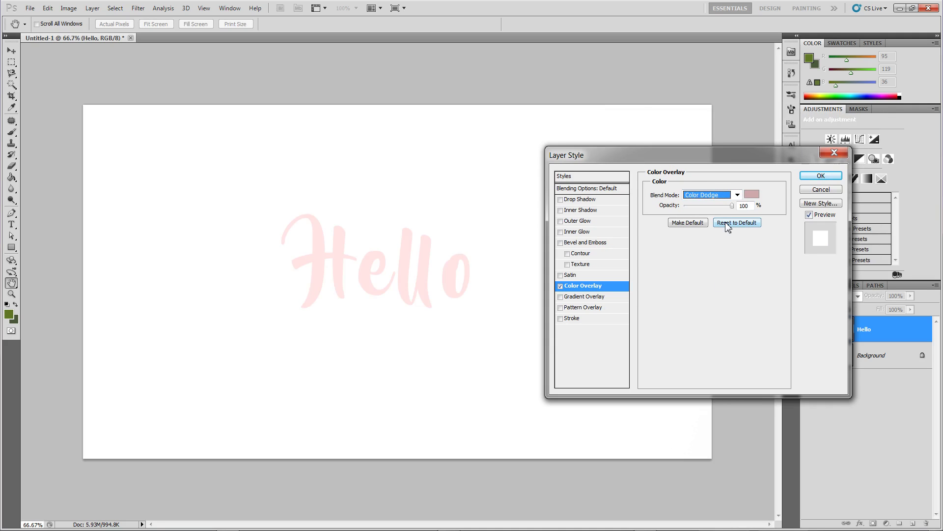
key("Down")
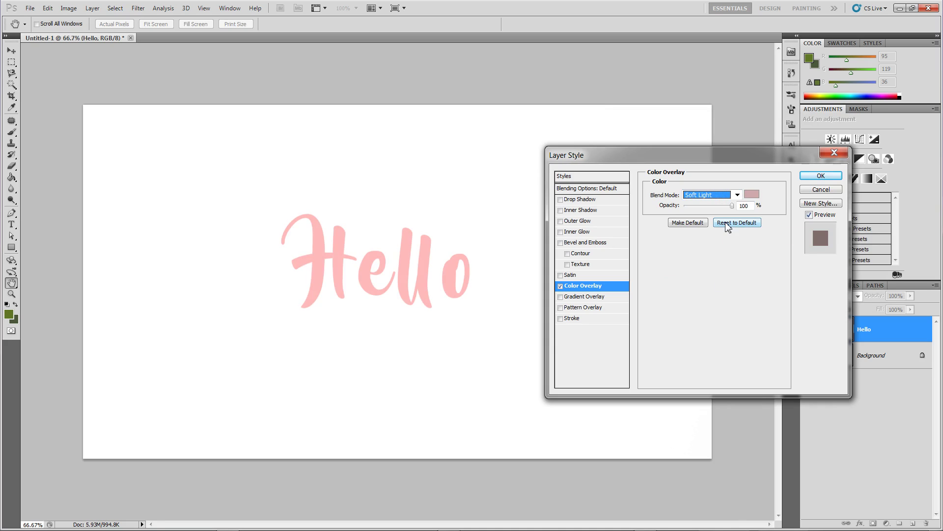
- Turn off the Color Overlay, enable the Gradient Overlay and show its settings
left_click(560, 286)
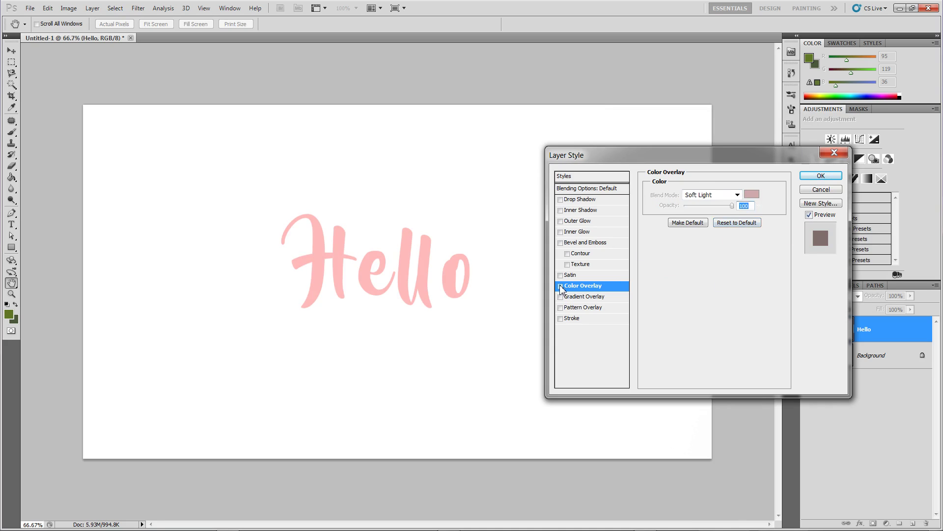
left_click(560, 297)
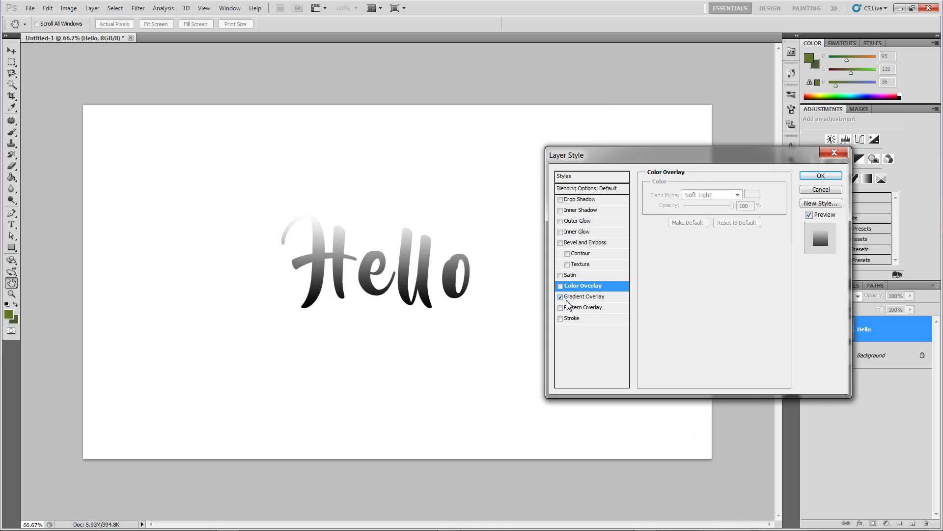
left_click(592, 298)
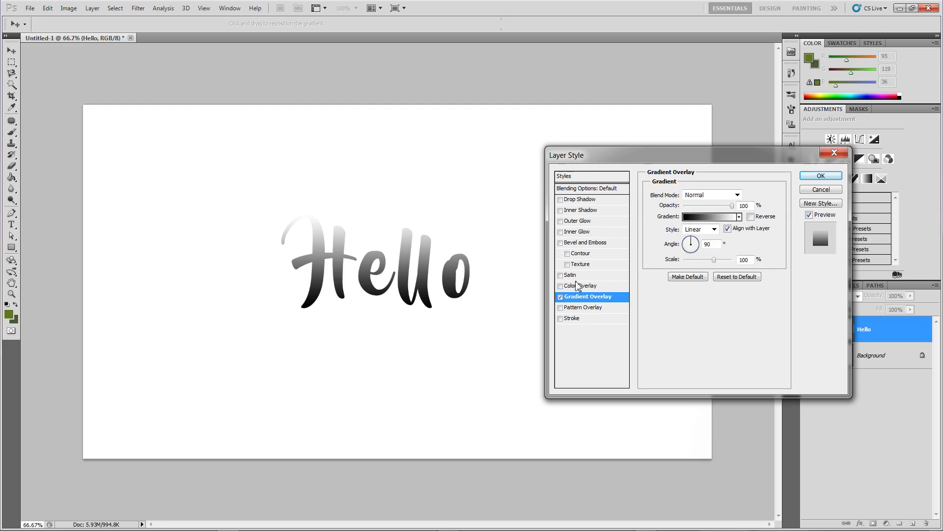
- Enable the Color Overlay again along with the gradient, make it bright red and set its blend mode to Normal
left_click(560, 286)
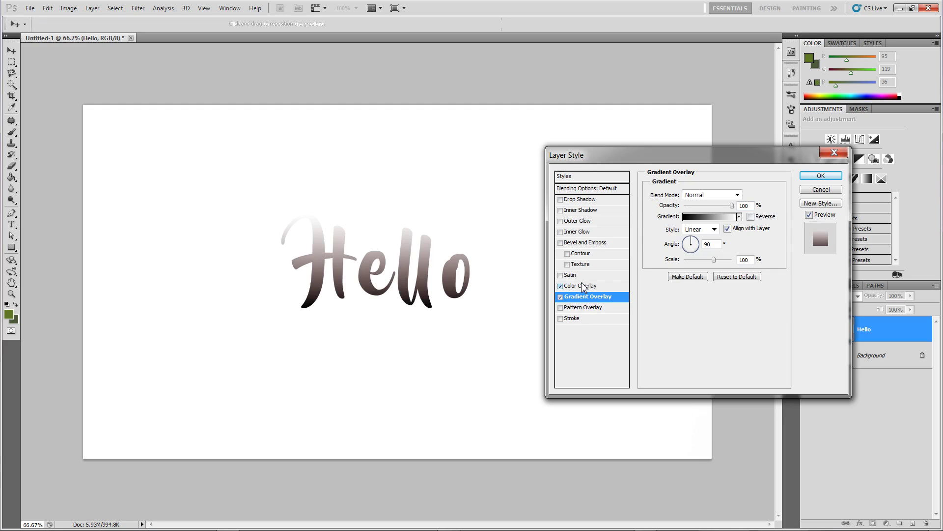
left_click(583, 289)
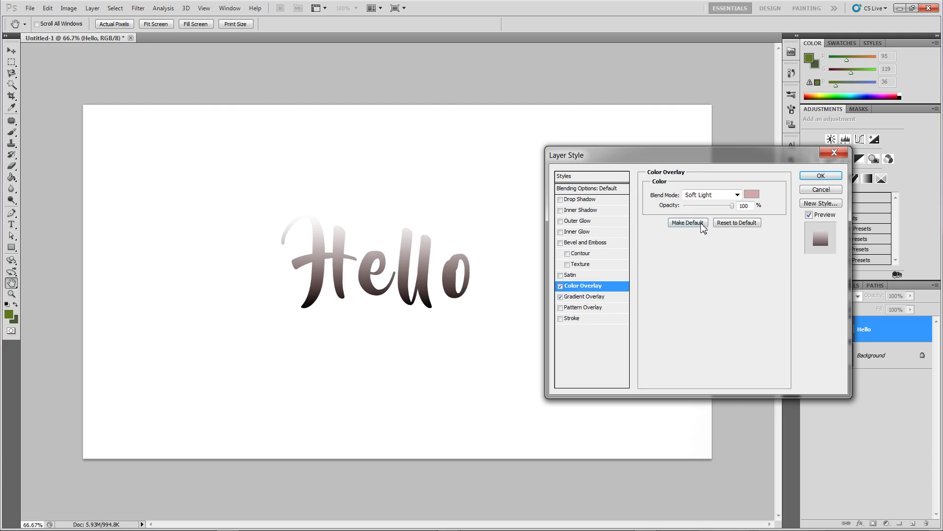
left_click(752, 194)
left_click(732, 152)
left_click(826, 140)
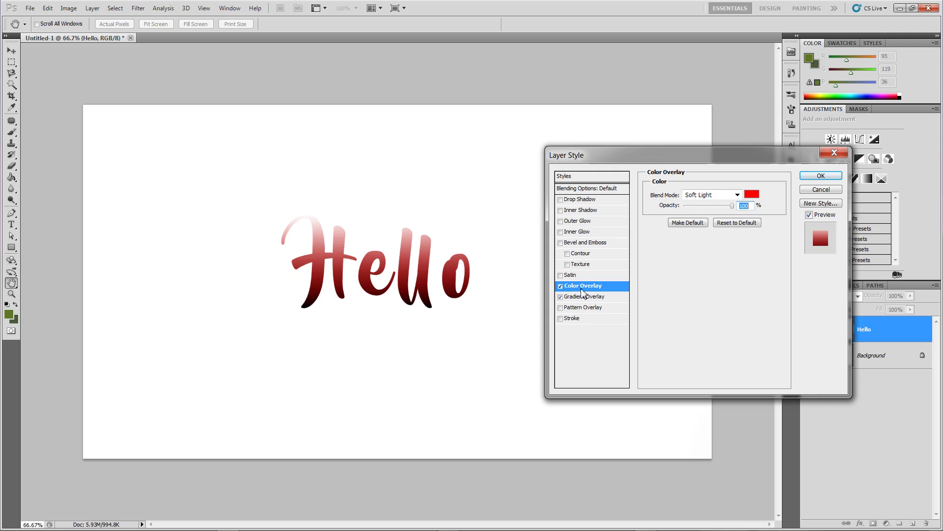
left_click(737, 195)
left_click(712, 211)
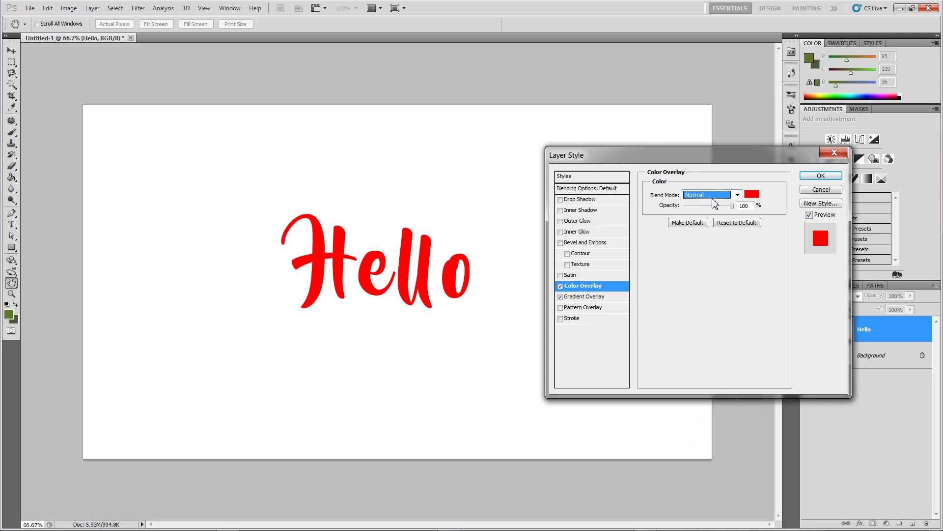
left_click(587, 297)
left_click(604, 287)
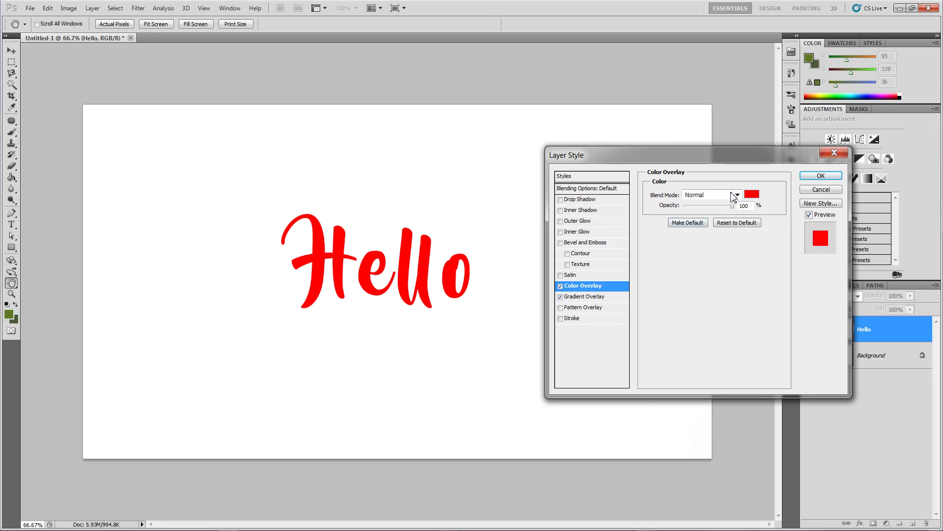
- Blend the red overlay with the gradient by trying modes from Multiply and Linear Burn onward to Screen and beyond
left_click(735, 195)
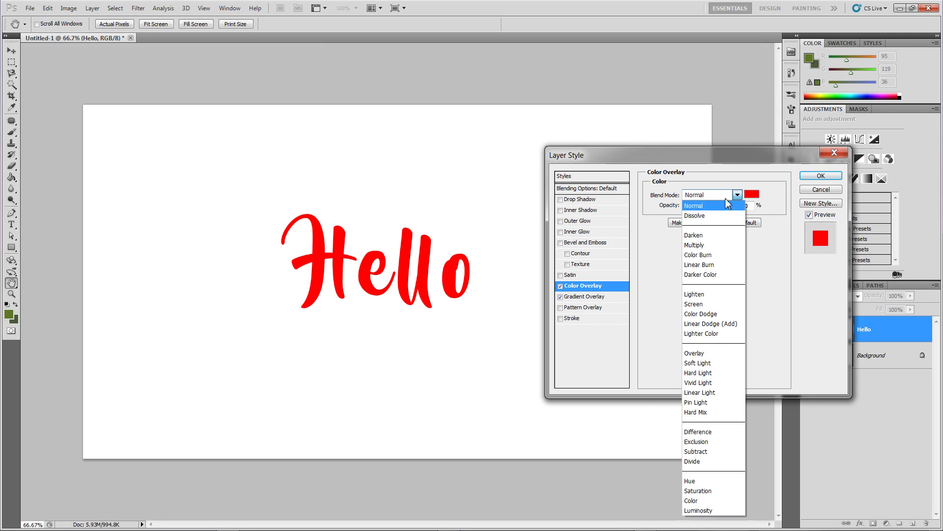
left_click(704, 246)
key("Down")
key("Down")
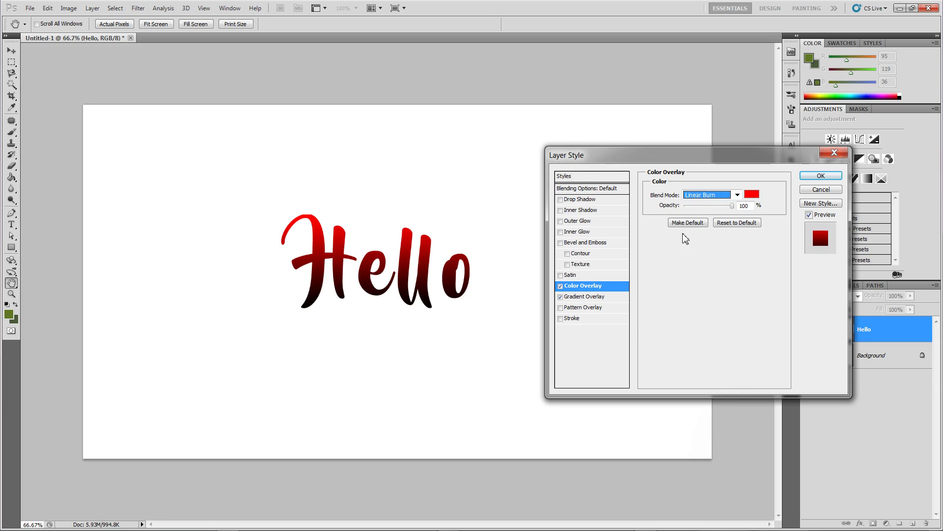
key("Down")
key("Down")
key("Down")
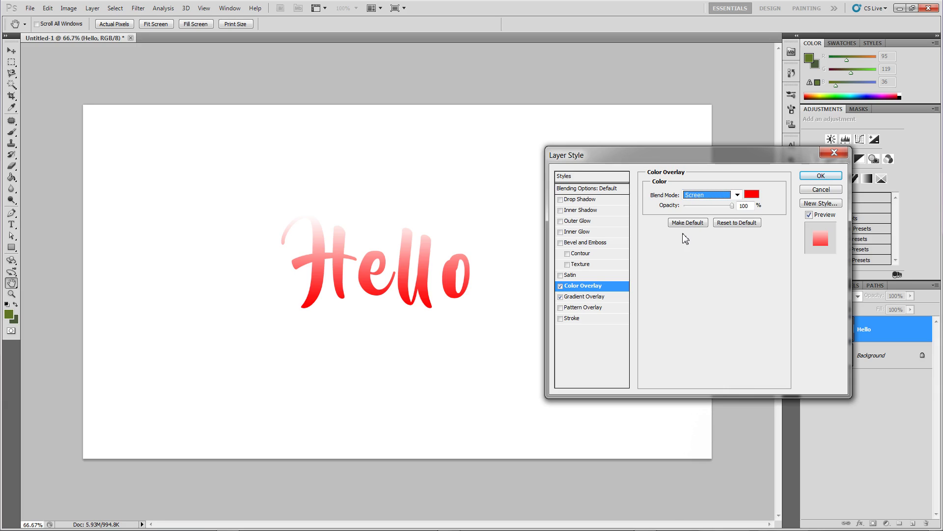
key("Down")
key("Down")
- Reposition the Gradient Overlay on the text, try a smaller scale, and set the scale to 150% and the angle to 19°
left_click(594, 297)
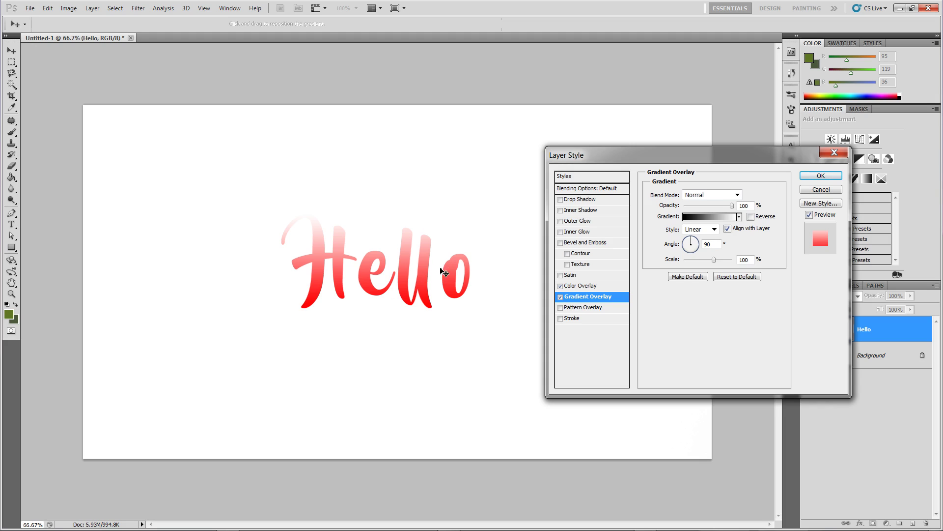
left_click_drag(433, 280, 425, 244)
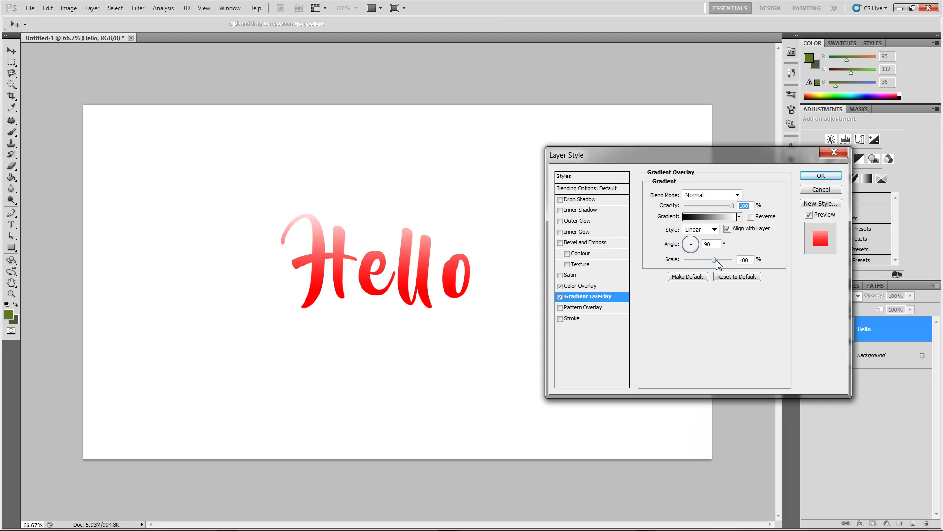
left_click_drag(714, 260, 684, 260)
left_click_drag(467, 269, 477, 280)
left_click_drag(684, 260, 772, 265)
left_click_drag(694, 244, 705, 246)
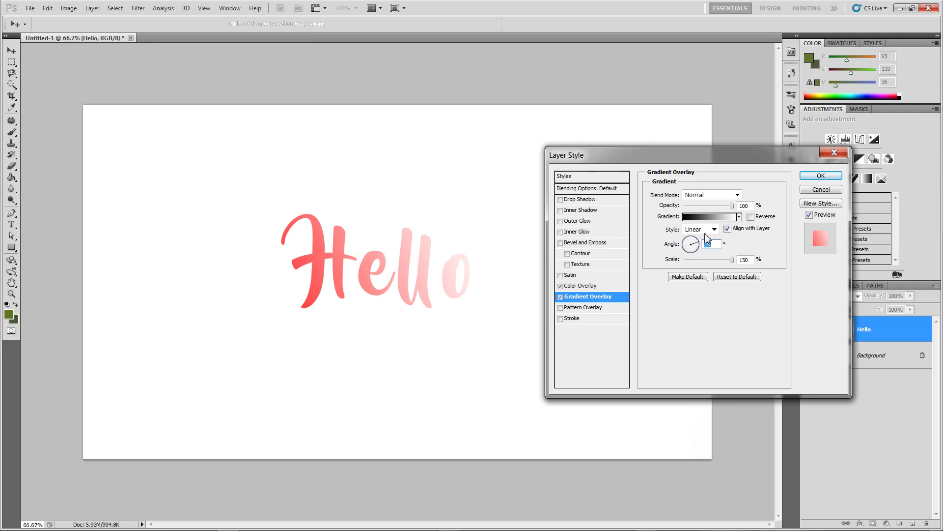
- Switch the gradient style to Angle, shift its center toward the double l, and compare it with Linear before restoring Angle
left_click(713, 229)
left_click(698, 261)
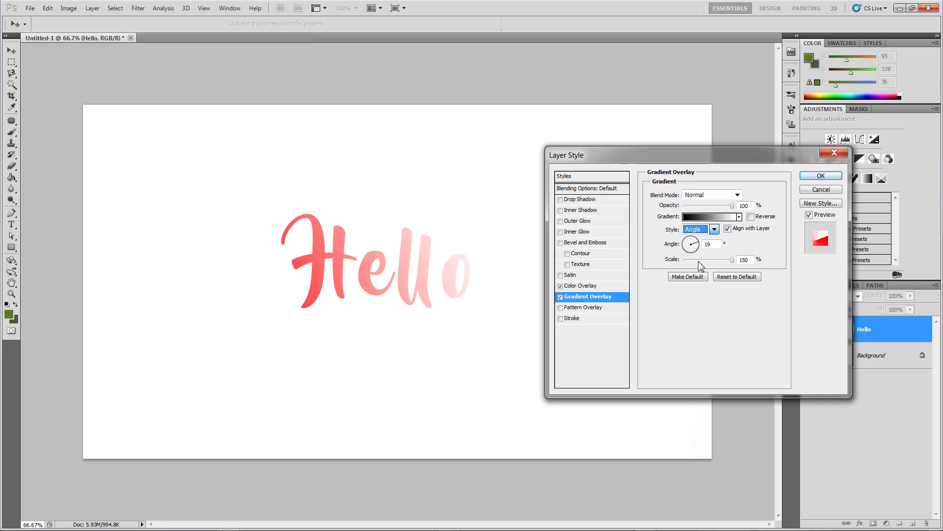
left_click_drag(360, 272, 415, 272)
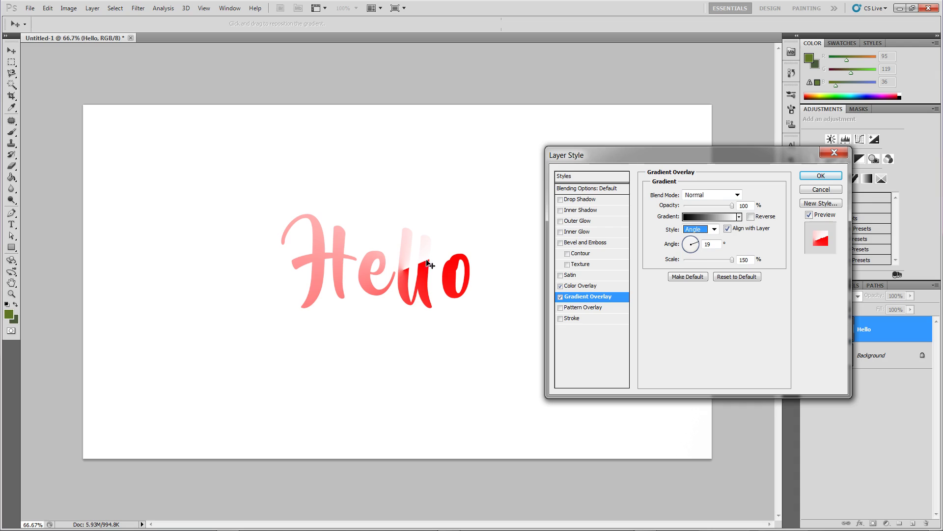
left_click(710, 230)
left_click(705, 240)
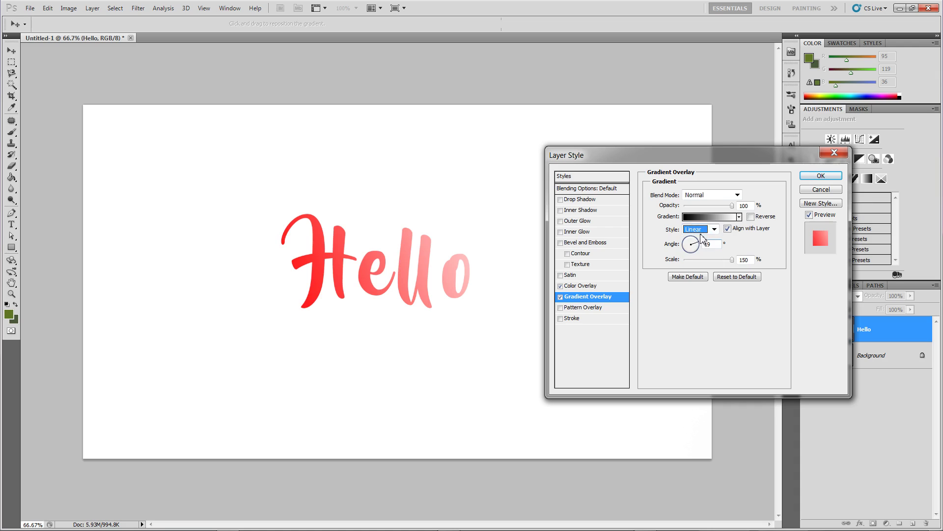
left_click(700, 229)
left_click(701, 259)
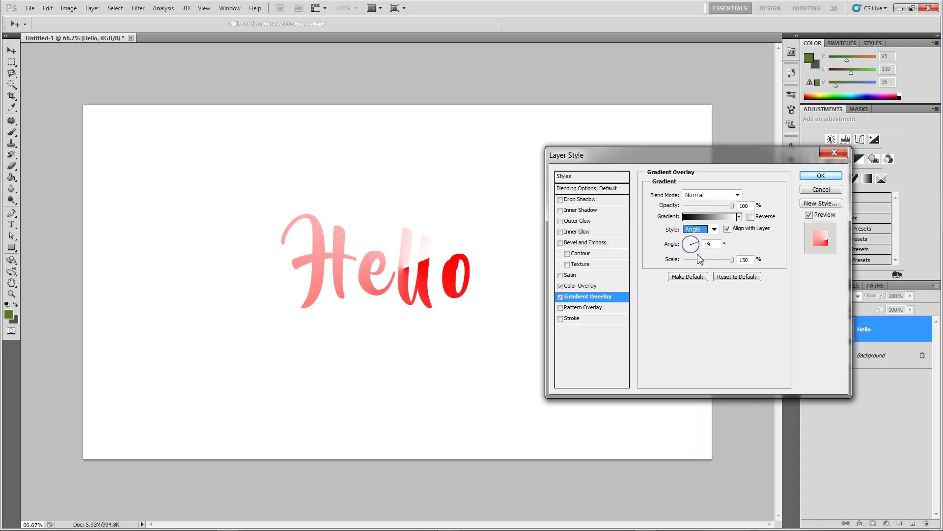
- Switch the gradient style to Radial, and replace the Gradient Overlay with a Pattern Overlay on the text
left_click(703, 229)
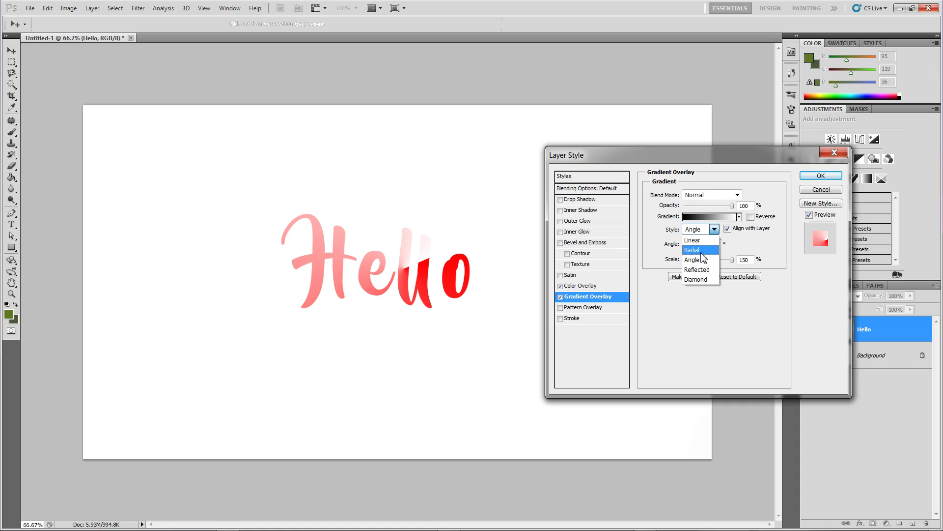
left_click(699, 249)
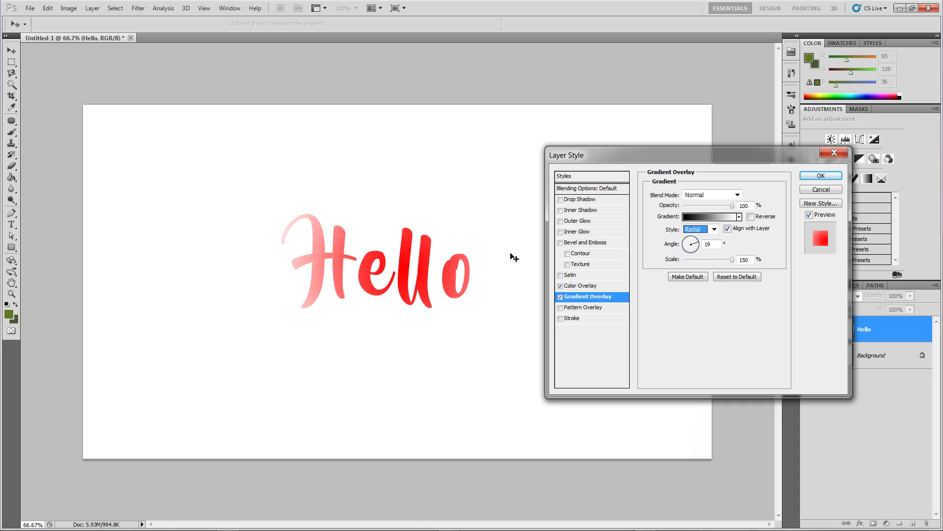
left_click(560, 296)
left_click(602, 308)
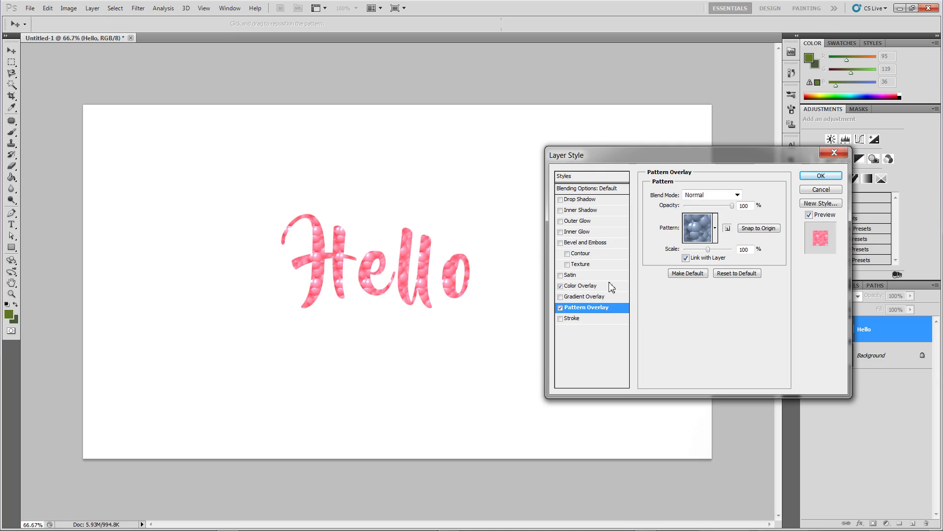
- Turn off the Pattern Overlay and enable a Stroke around the text
left_click(560, 308)
left_click(560, 319)
left_click(573, 319)
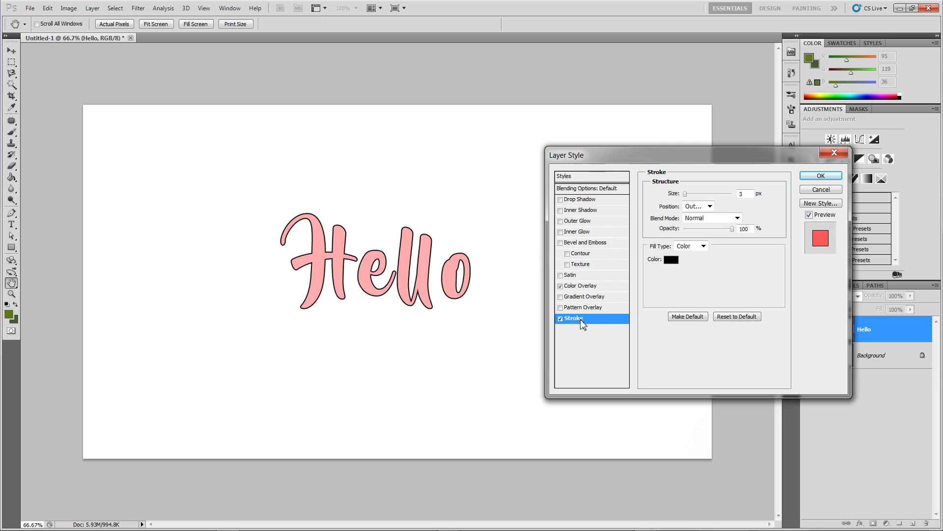
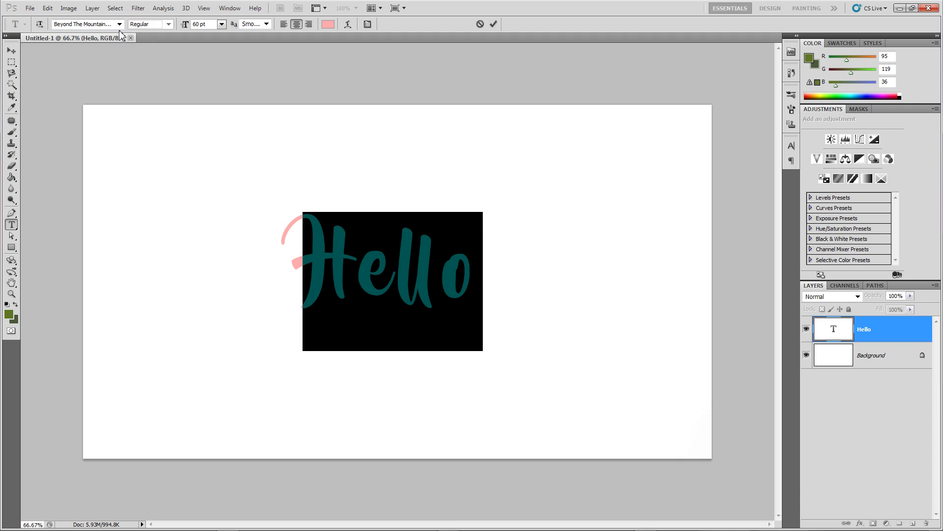
- Try the Luna font on the selected "Hello" text
left_click(119, 24)
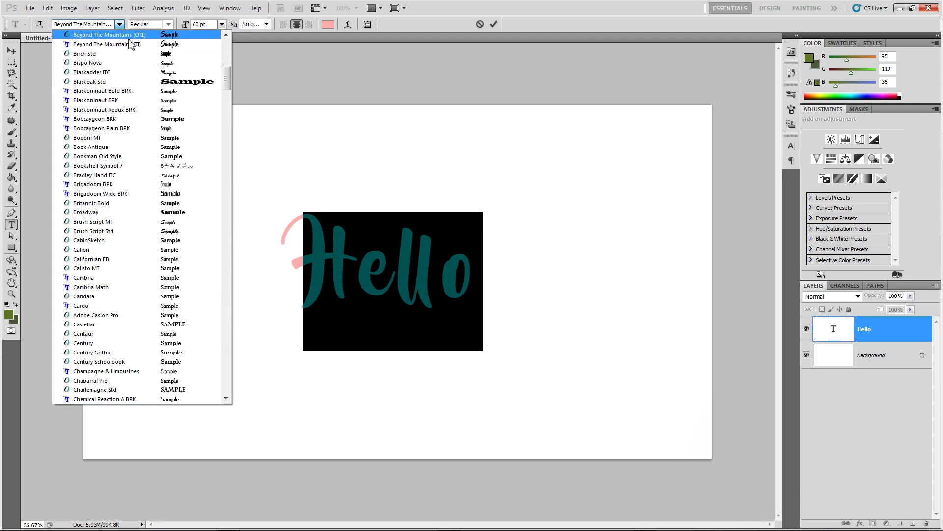
left_click_drag(228, 78, 217, 198)
left_click(181, 306)
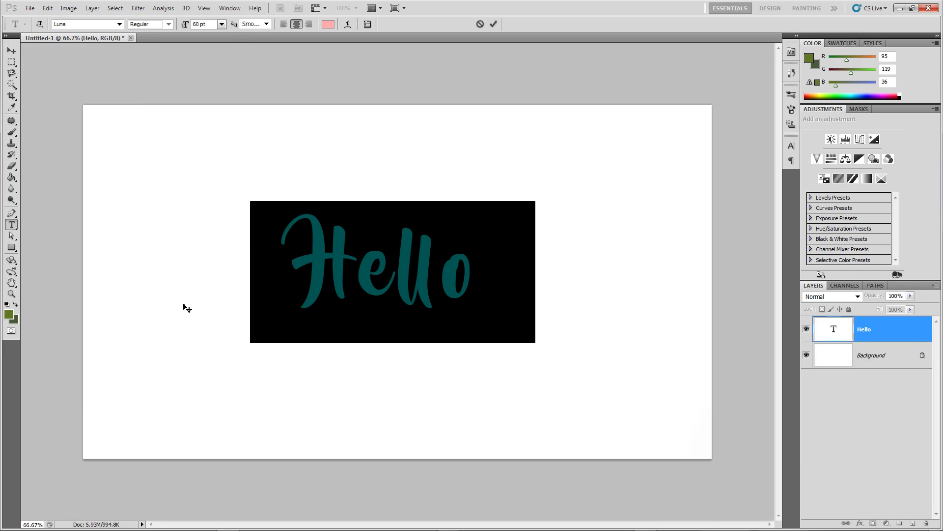
- Set the font of the whole "Hello" text to Old English Text MT
left_click(305, 274)
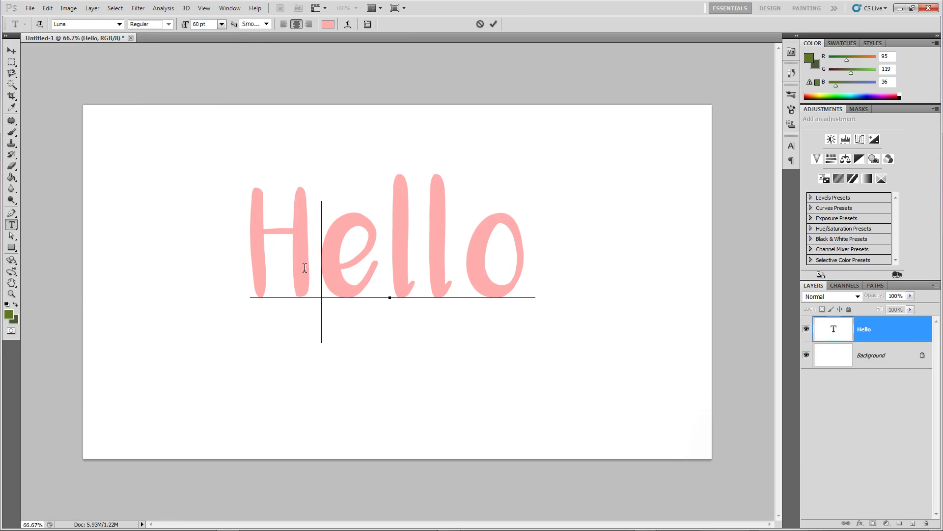
key("ctrl+a")
left_click(94, 24)
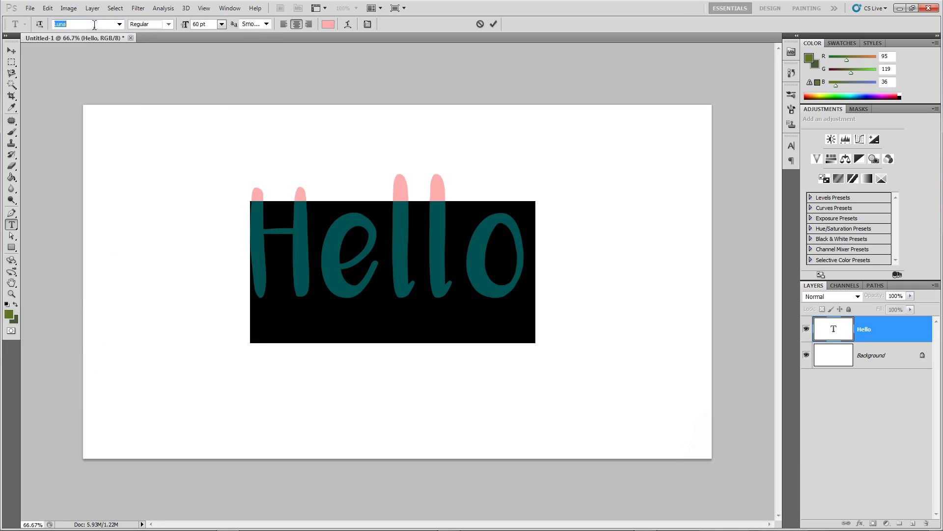
type("Old English Text MT")
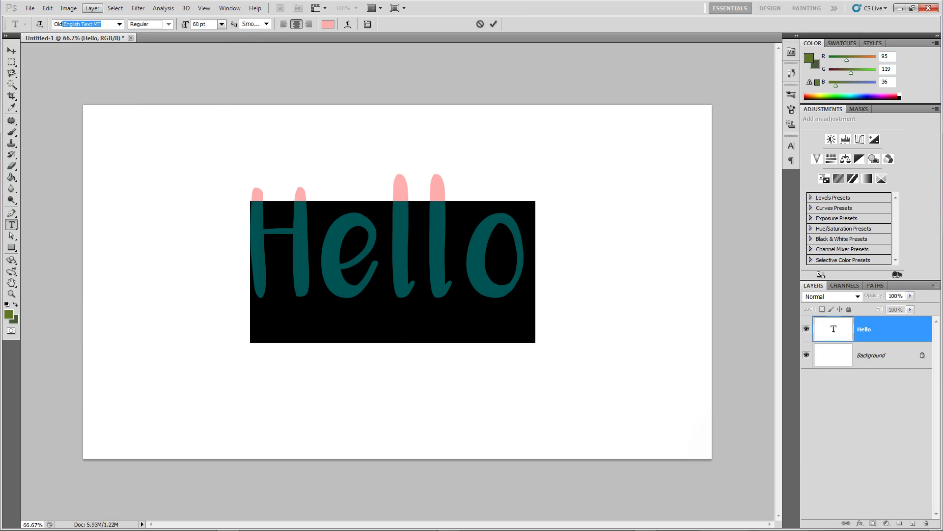
key("Return")
- Replace the word "Hello" with the single letter "L" and commit the text
left_click(358, 278)
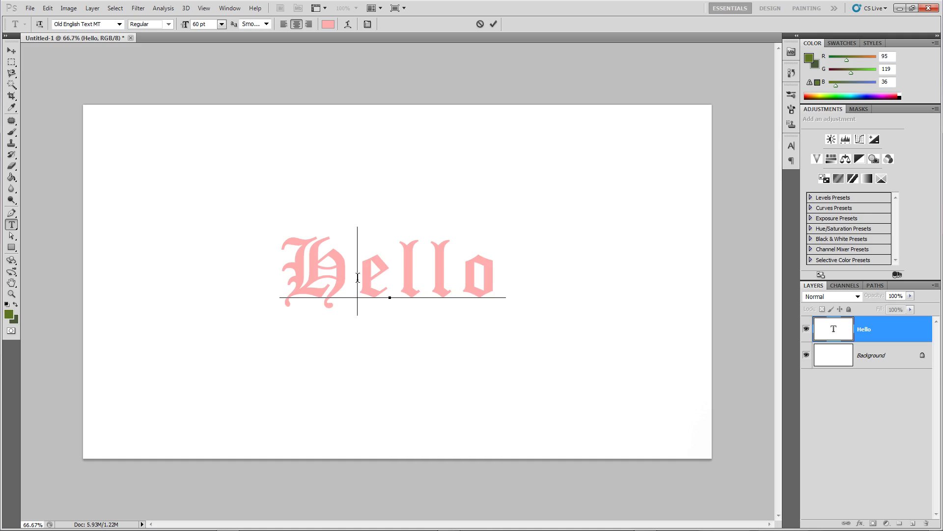
left_click(525, 278, "shift")
key("BackSpace")
key("ctrl+a")
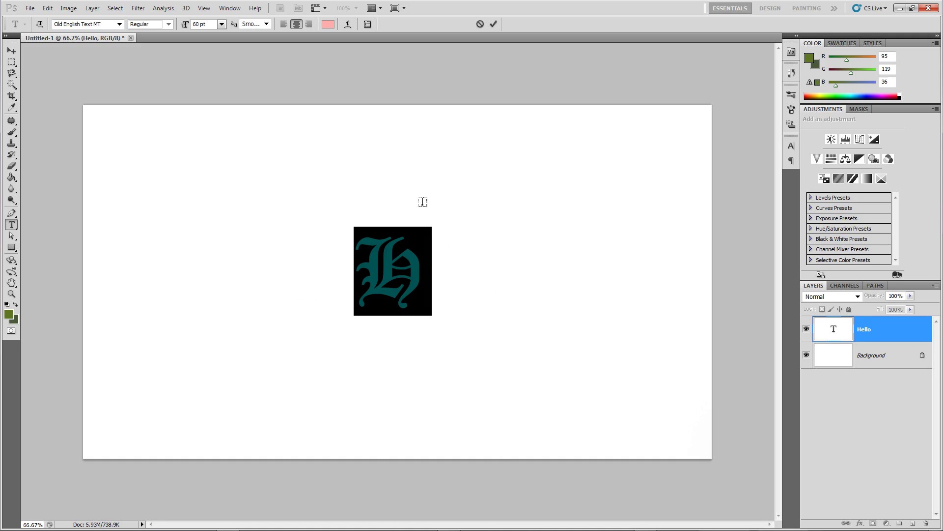
type("L")
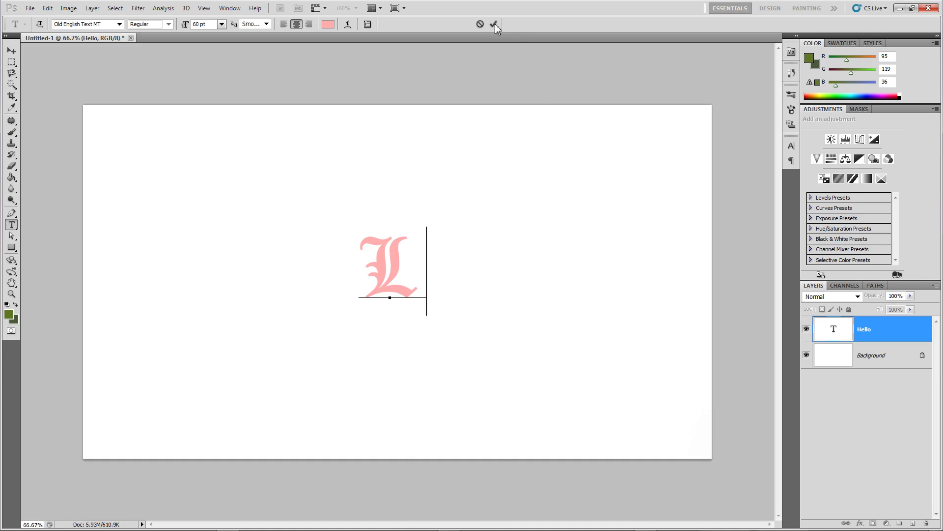
left_click(494, 24)
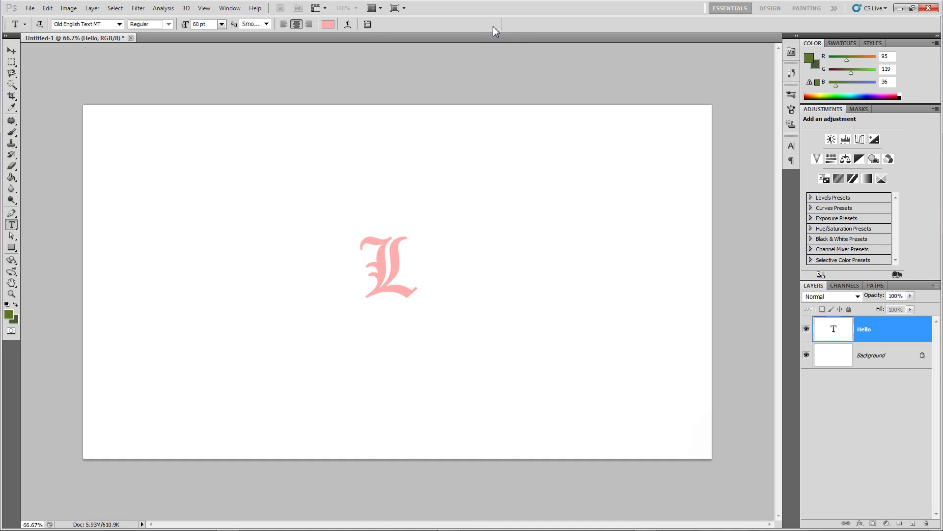
- Recolor the letter L to black by restoring the default foreground and background colors, and commit the edit
double_click(400, 274)
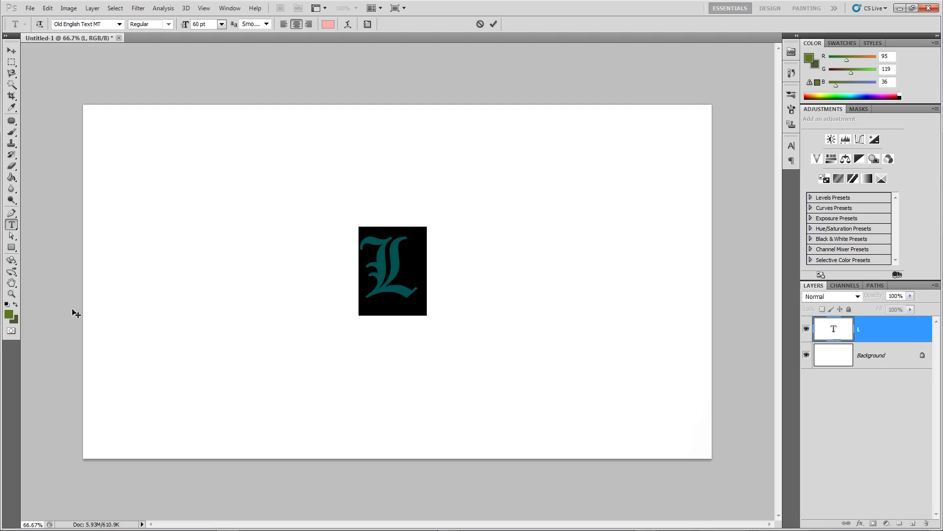
left_click(9, 305)
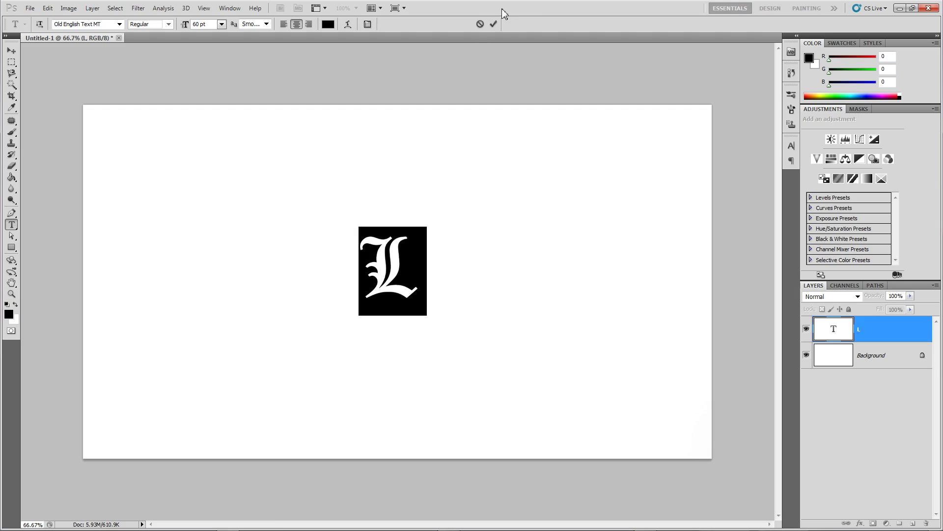
left_click(494, 24)
- Scale the letter L up proportionally around its center to about 249% with Free Transform
left_click(11, 51)
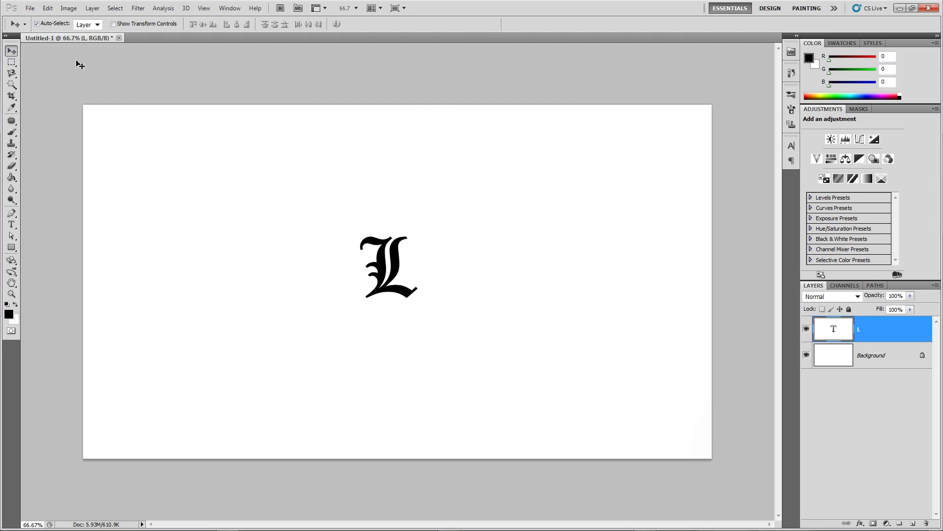
left_click(173, 95)
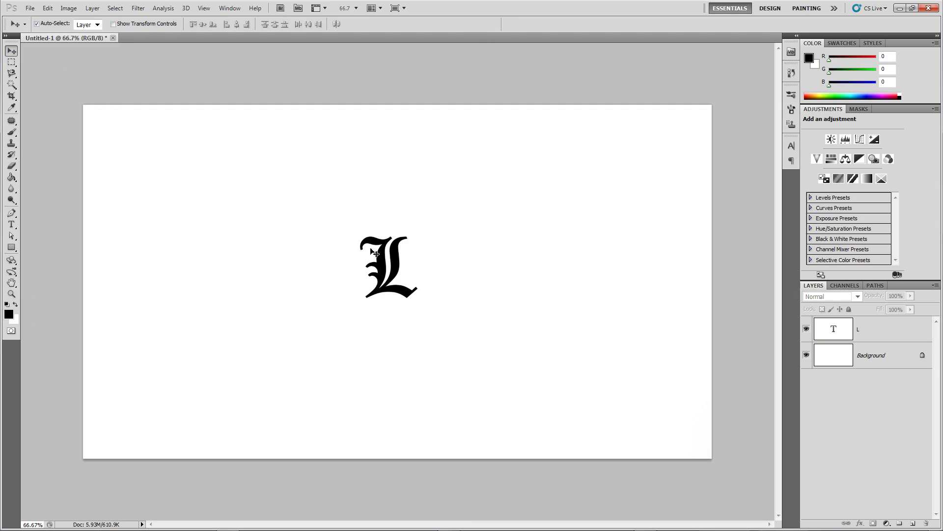
left_click(416, 303)
key("ctrl+t")
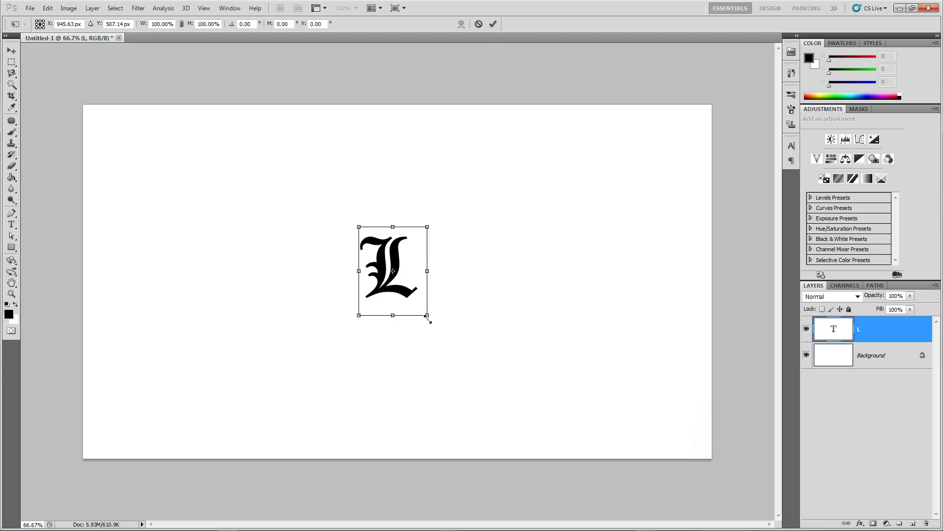
left_click_drag(442, 326, 514, 360)
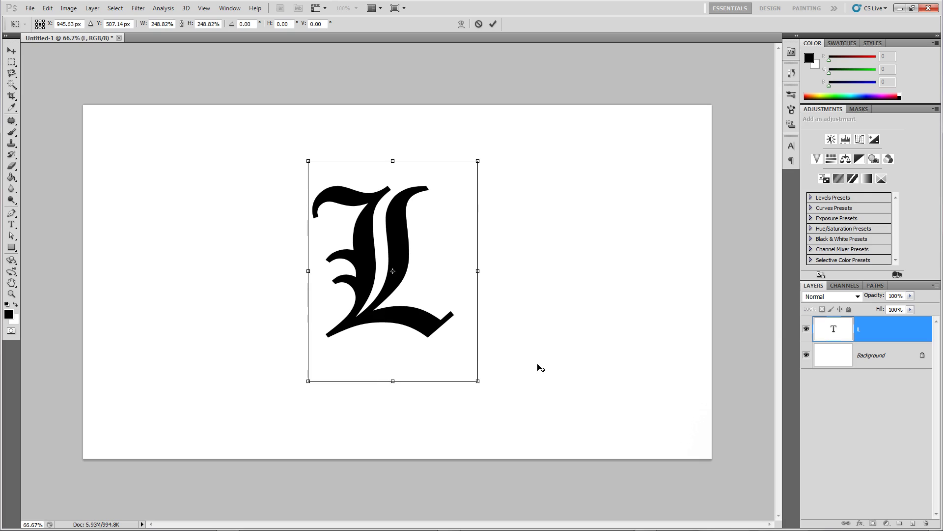
key("Return")
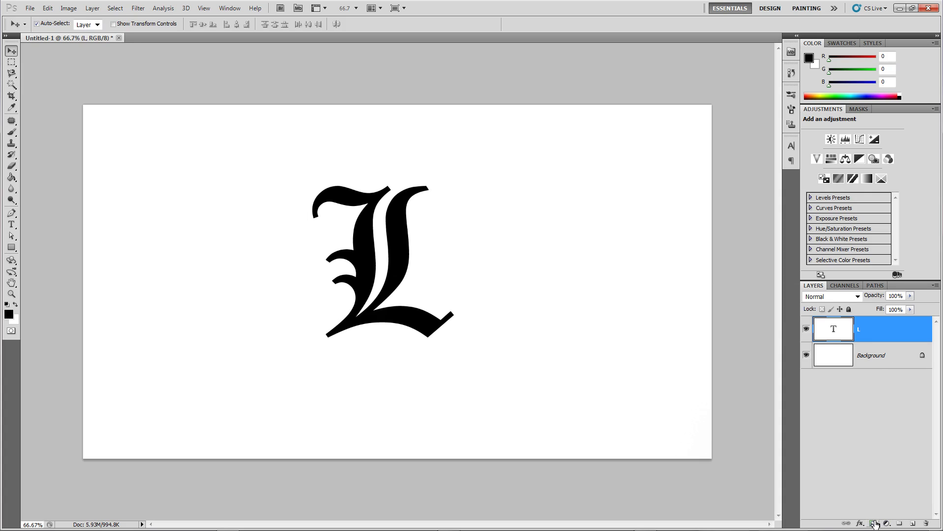
- Select the Background layer, set the foreground color to light gray b5b5b5 and the background color to dark gray
left_click(880, 361)
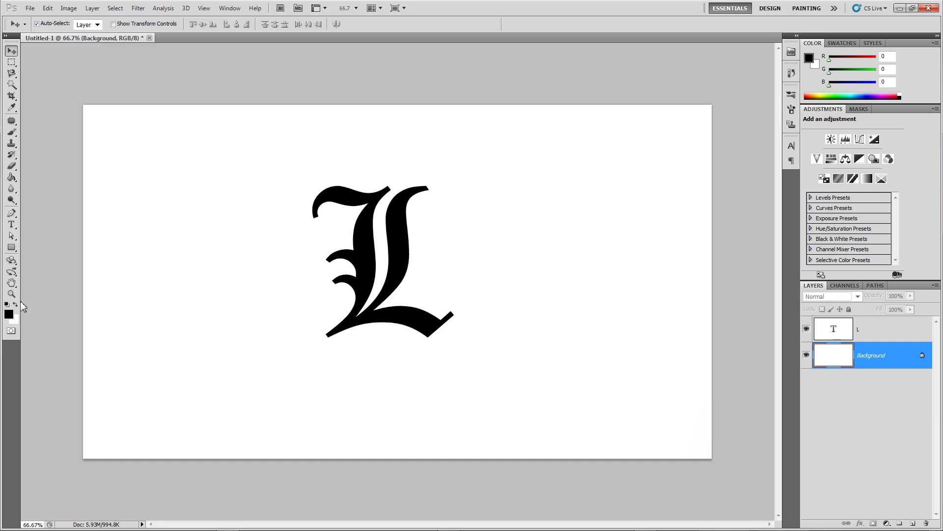
left_click(9, 314)
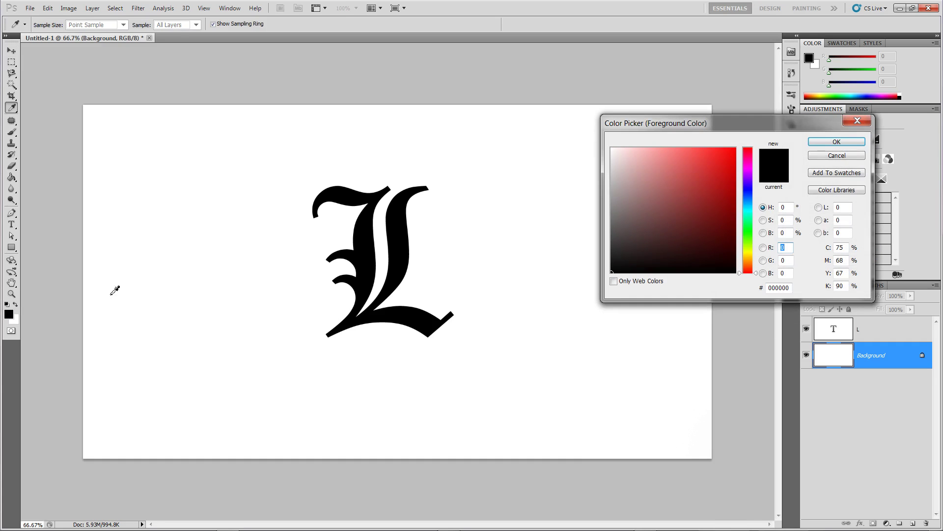
mouse_move(614, 187)
left_mouse_down()
mouse_move(601, 177)
mouse_move(617, 190)
mouse_move(604, 188)
left_mouse_up()
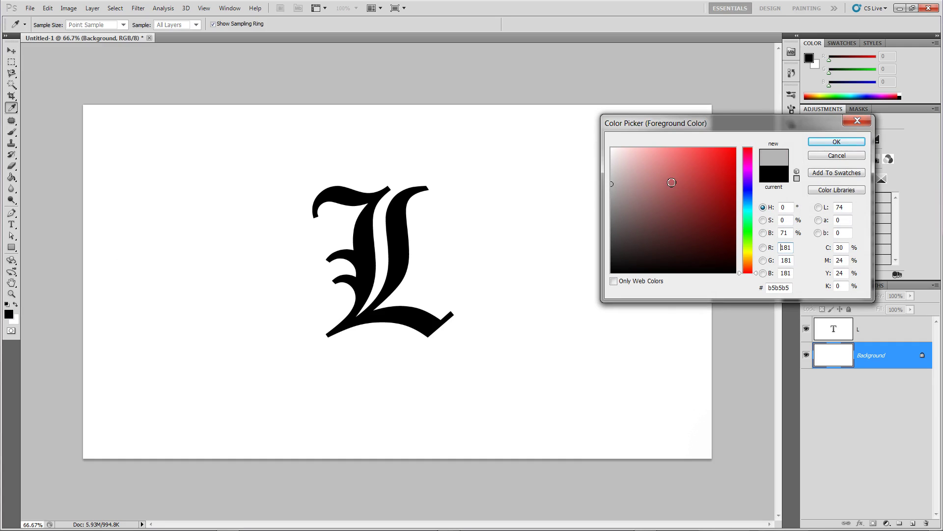
left_click(823, 142)
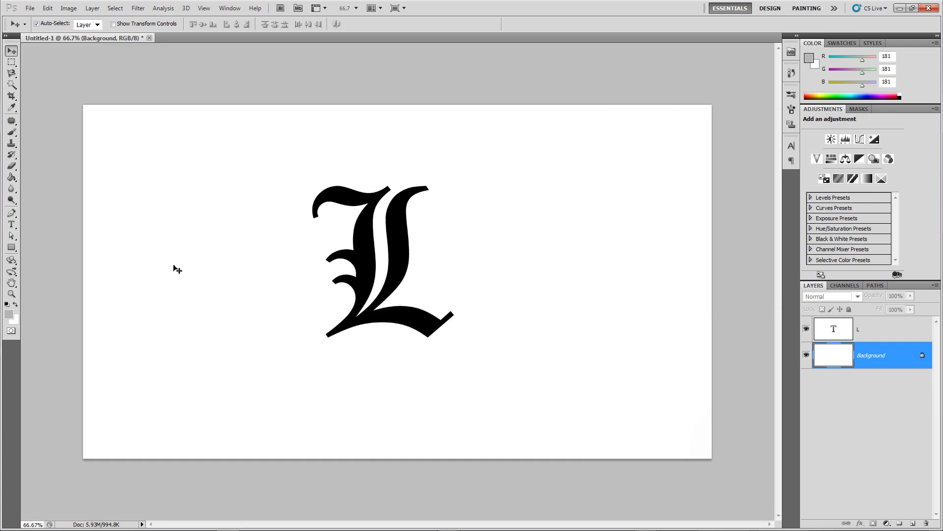
left_click(16, 320)
left_click_drag(629, 211, 592, 233)
left_click(835, 143)
- Fill the Background layer with a radial gradient from light gray behind the letter to dark gray at the edges
left_click(12, 176)
left_click(44, 177)
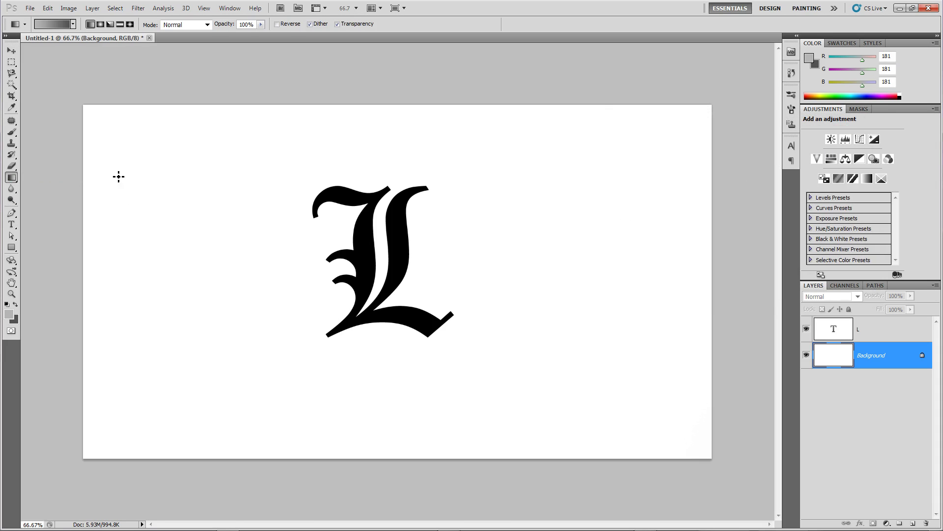
left_click(101, 25)
left_click_drag(204, 150, 134, 121)
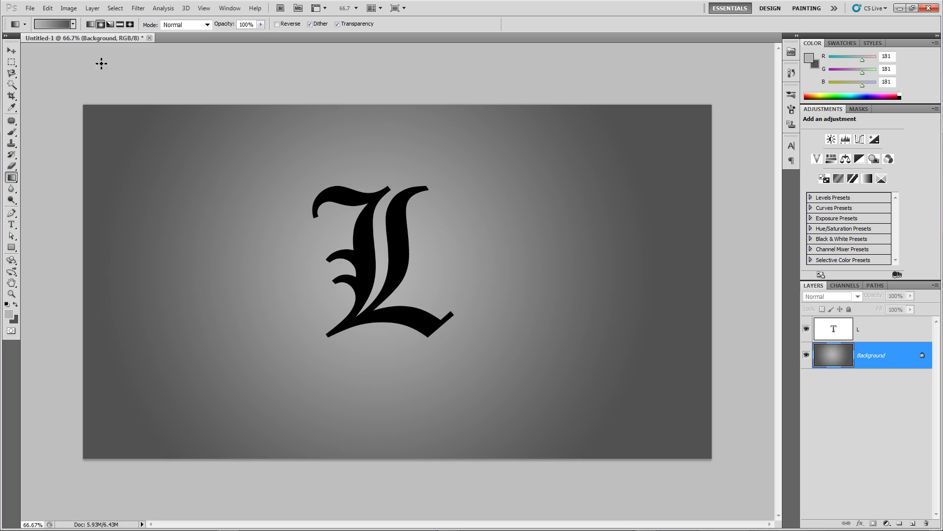
- Move the letter L slightly down and to the right over the gradient background
left_click(11, 50)
left_click(80, 70)
left_click_drag(410, 219, 424, 230)
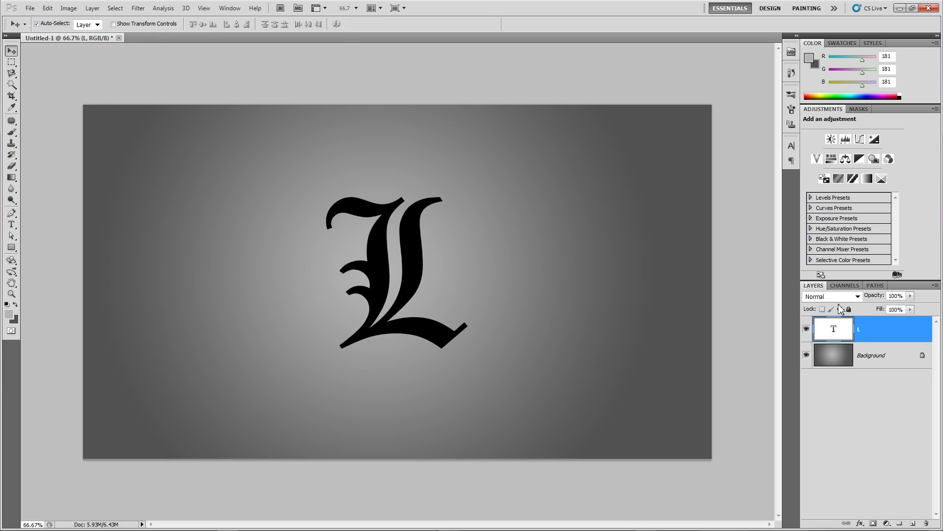
- Add a black-to-white linear Gradient Overlay to the L, shift it downward and lower its opacity to 60%
left_click(860, 523)
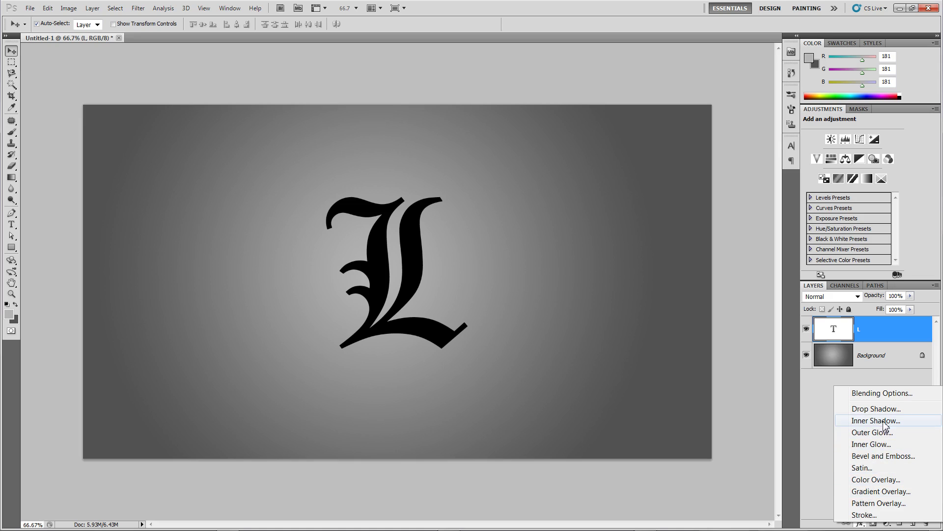
left_click(876, 491)
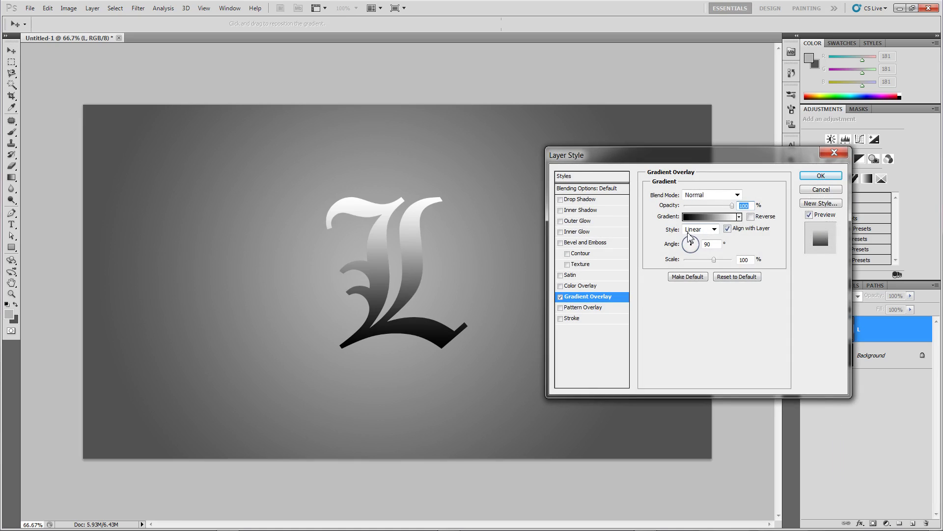
left_click_drag(403, 319, 406, 344)
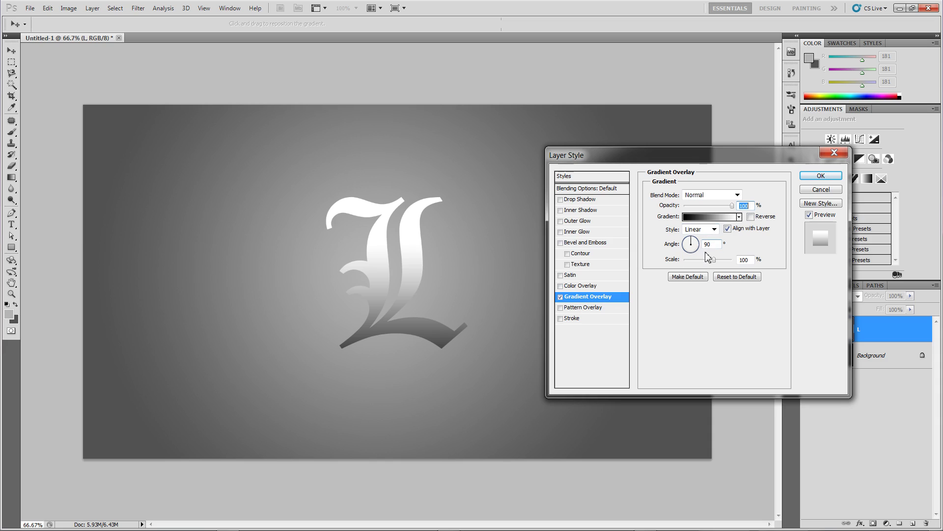
left_click_drag(732, 208, 713, 209)
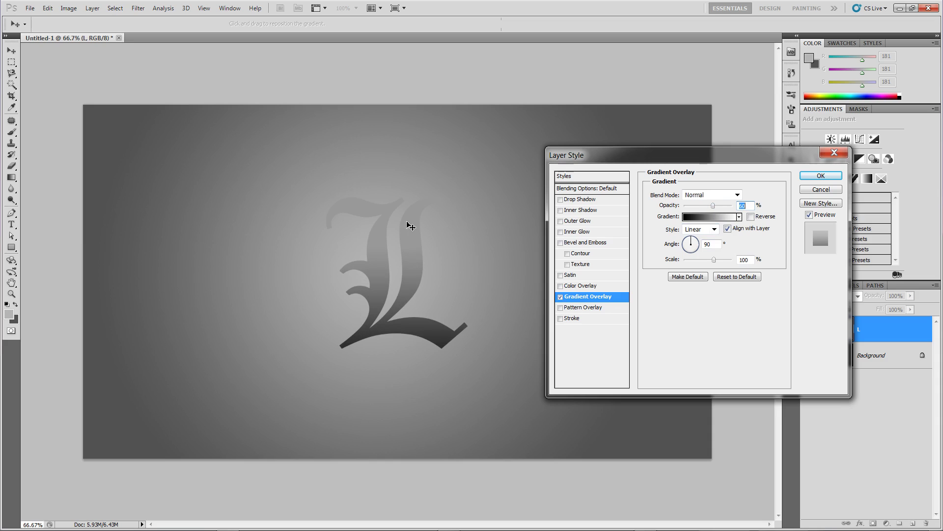
- Add a Bevel and Emboss with a size of 1 px to the L and enable an Inner Shadow
left_click(587, 244)
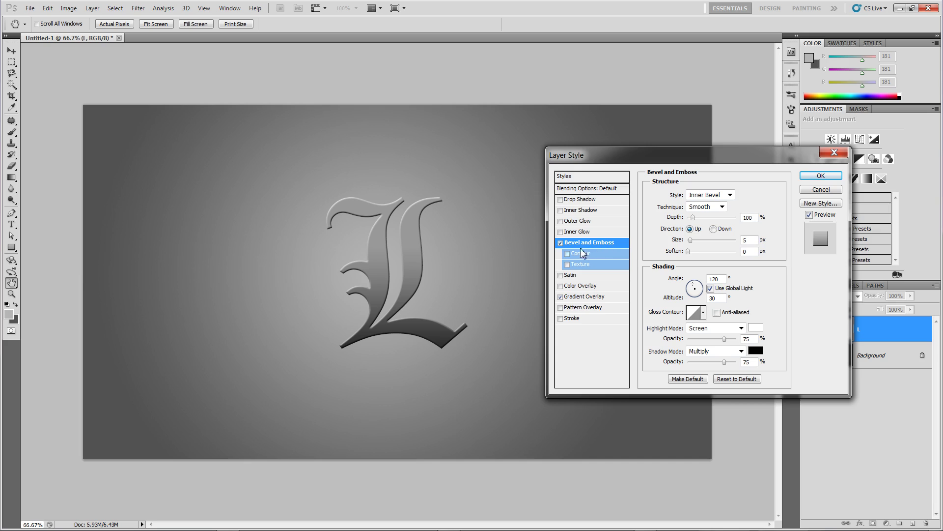
mouse_move(692, 240)
left_mouse_down()
mouse_move(700, 240)
mouse_move(691, 241)
left_mouse_up()
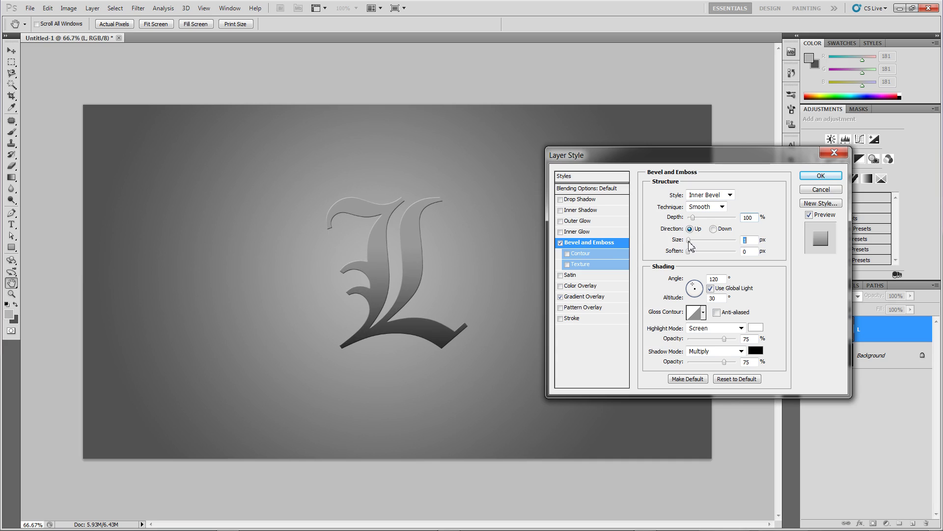
left_click(588, 210)
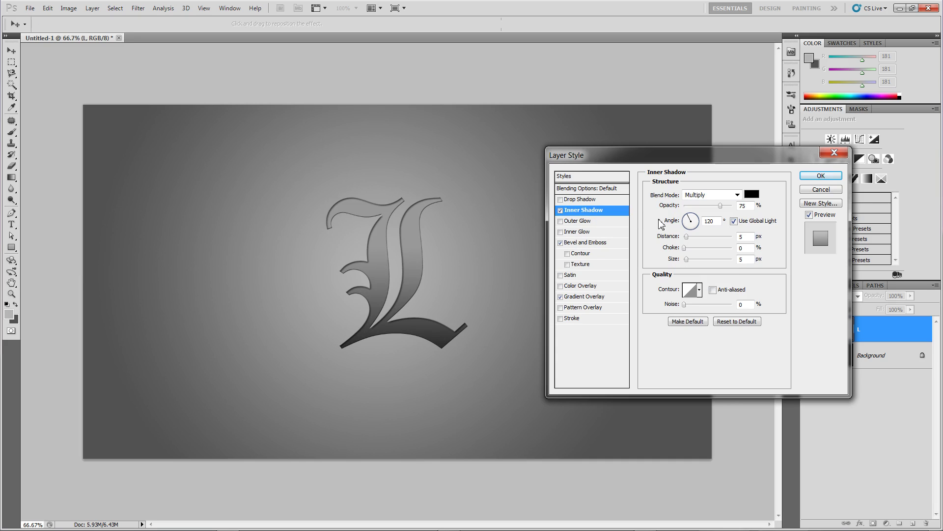
- Enlarge the L's Inner Shadow and add a Satin effect with adjusted distance and size
left_click_drag(687, 257, 693, 259)
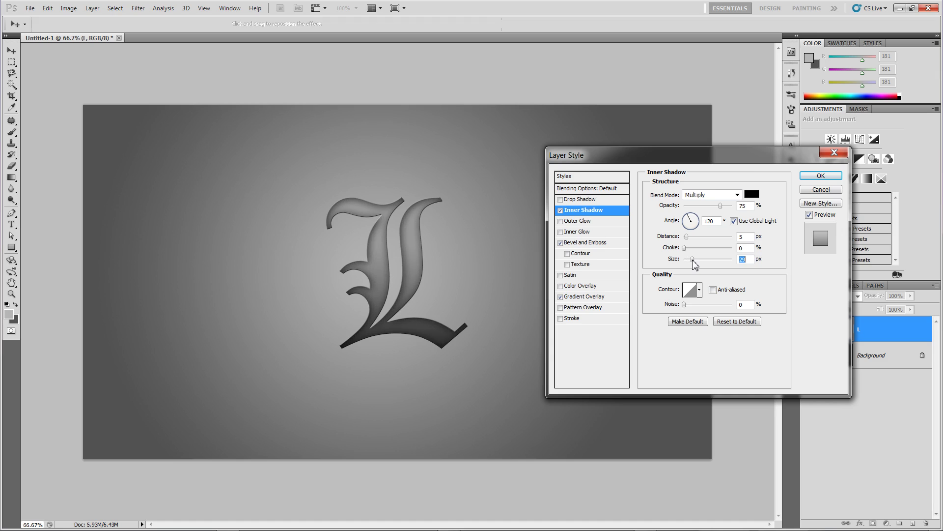
left_click(580, 275)
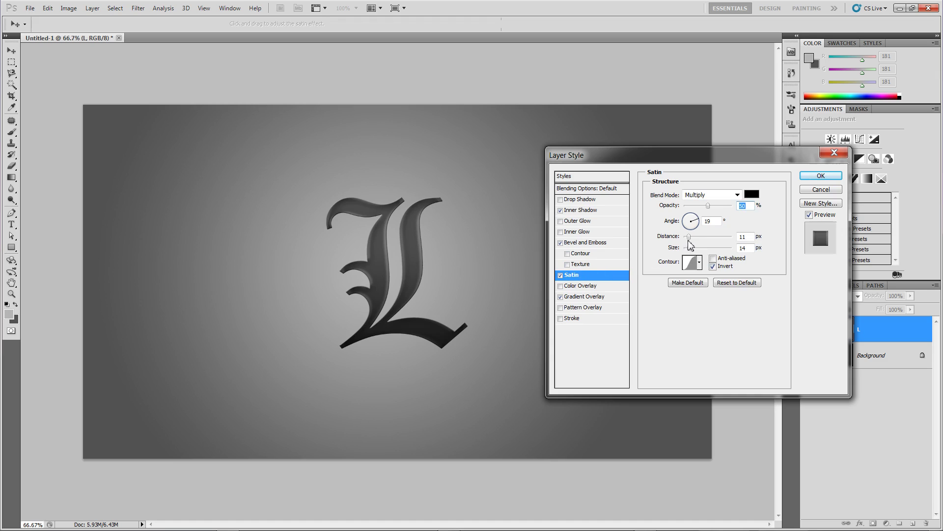
left_click_drag(689, 236, 695, 240)
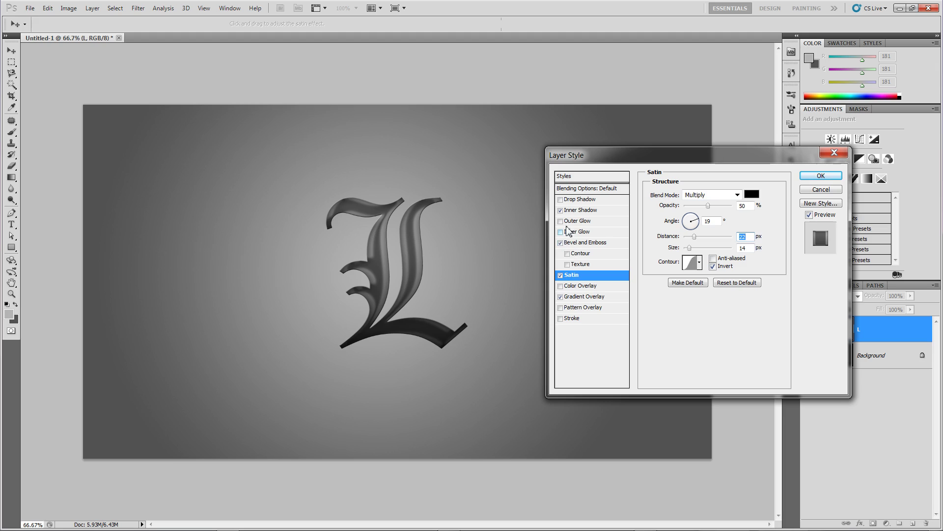
left_click(560, 211)
left_click(560, 211)
mouse_move(690, 250)
left_mouse_down()
mouse_move(700, 244)
mouse_move(691, 238)
left_mouse_up()
- Change the black color stop of the L's Gradient Overlay to pure red (#ff0000)
left_click(584, 297)
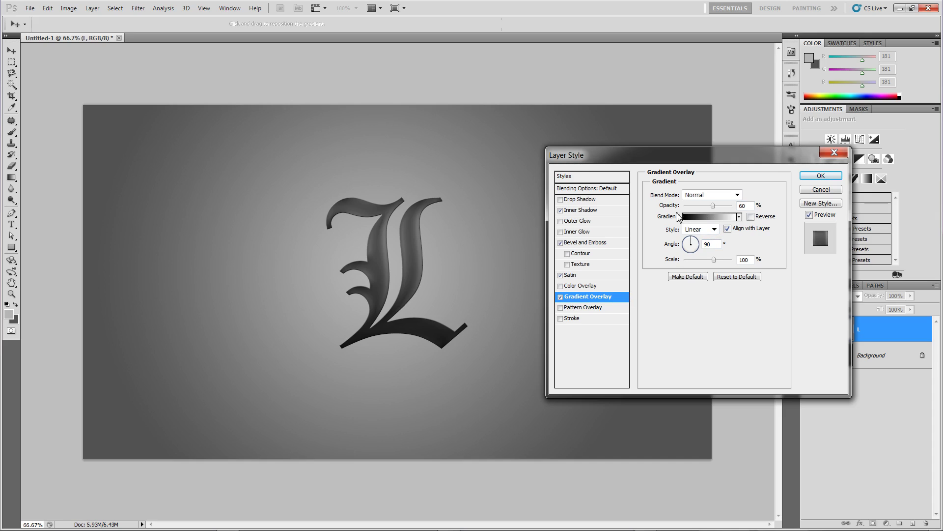
left_click(561, 298)
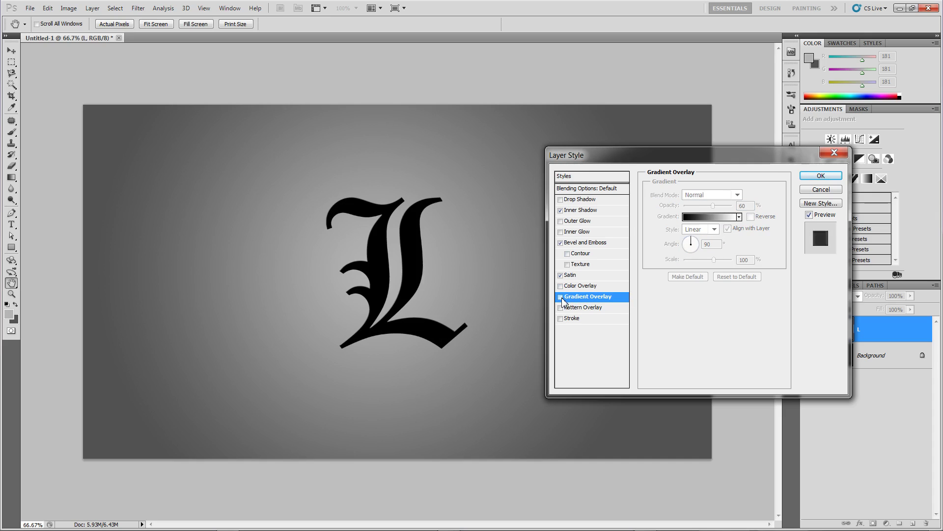
left_click(561, 298)
left_click(694, 217)
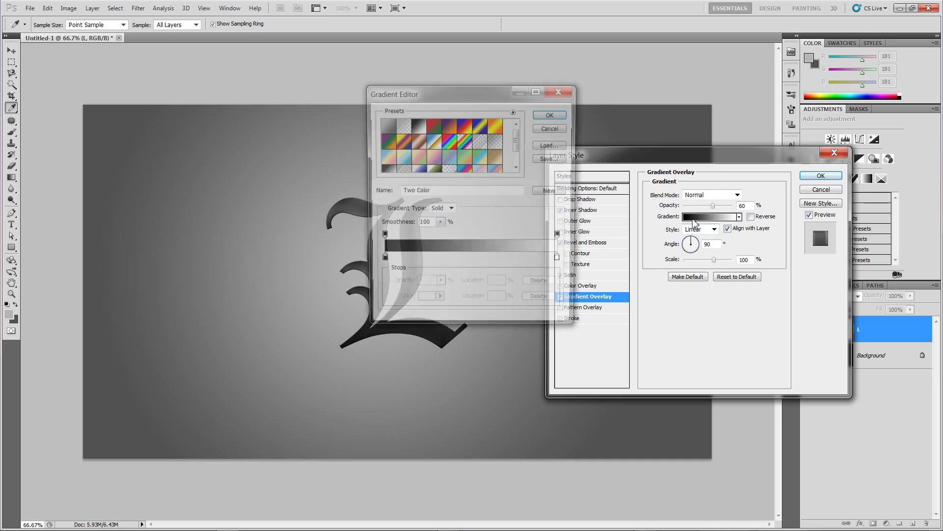
left_click(382, 262)
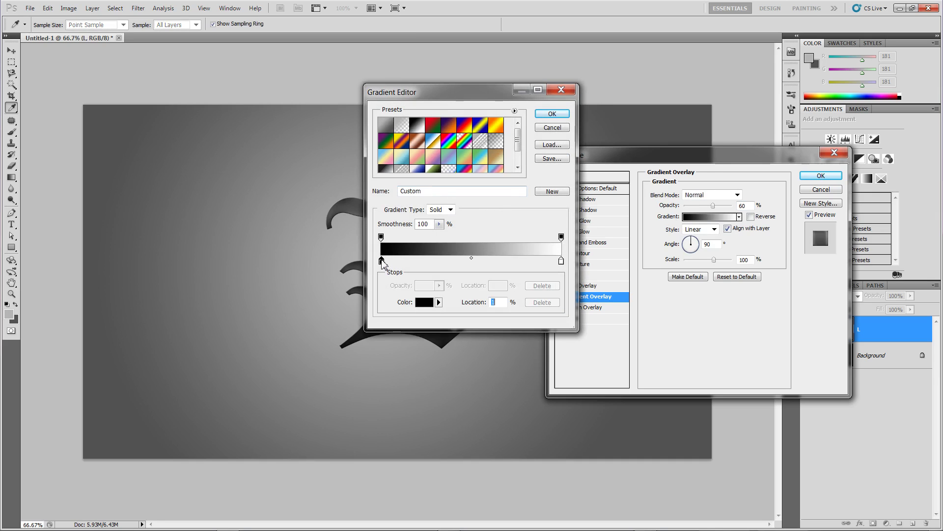
left_click_drag(489, 92, 618, 79)
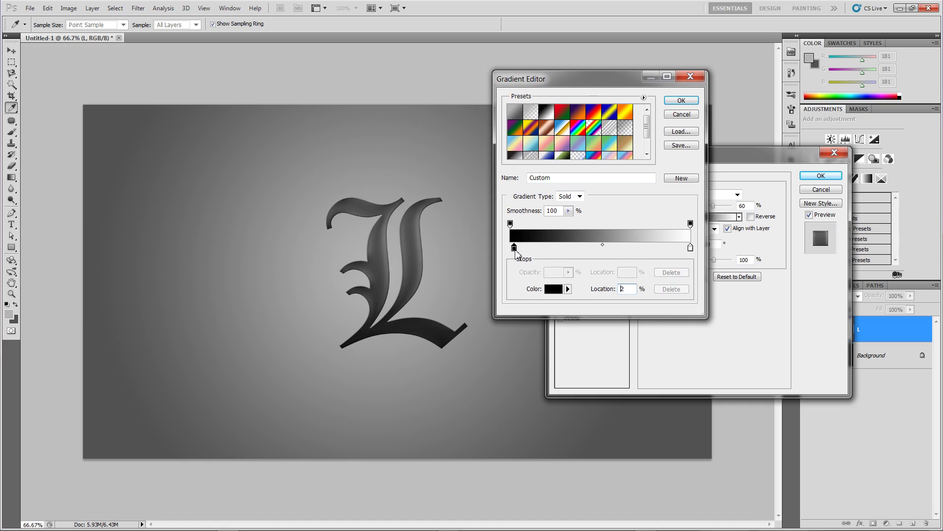
left_click_drag(515, 254, 516, 225)
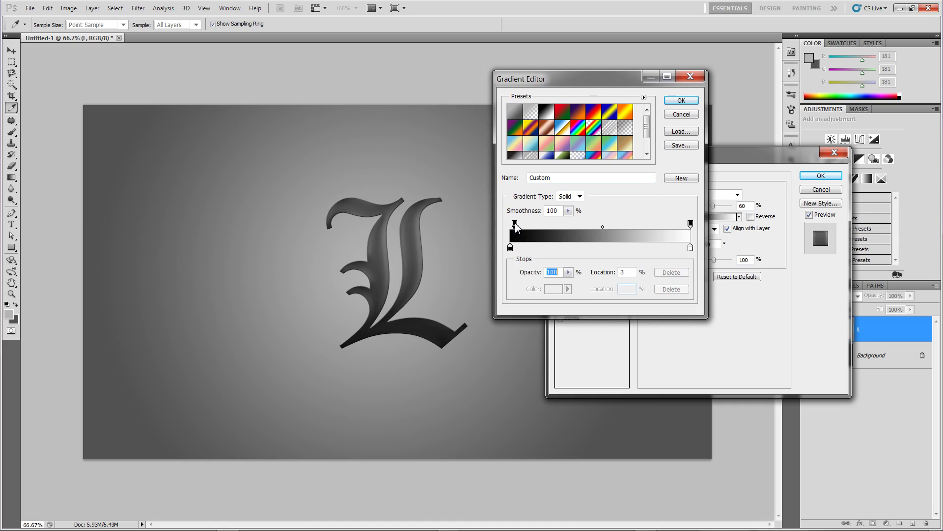
left_click(510, 248)
left_click(553, 289)
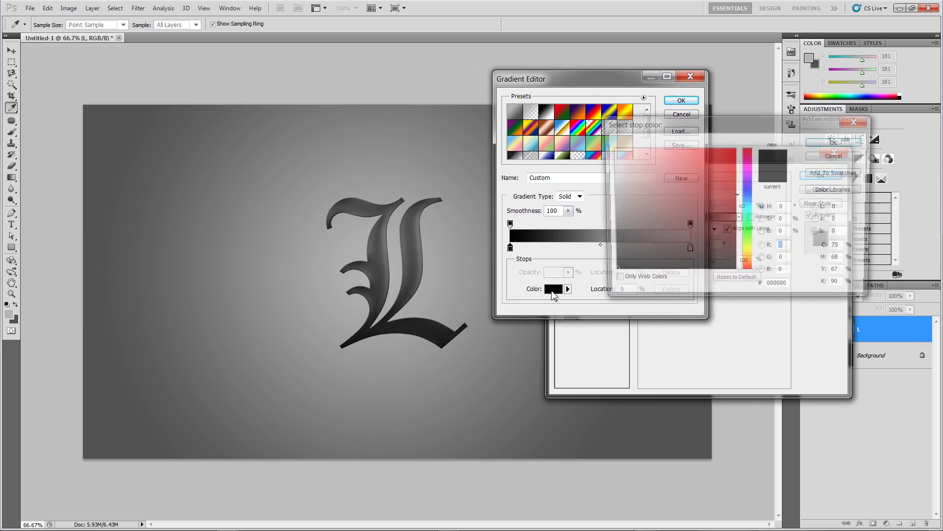
mouse_move(688, 190)
left_mouse_down()
mouse_move(723, 244)
mouse_move(740, 191)
mouse_move(737, 147)
left_mouse_up()
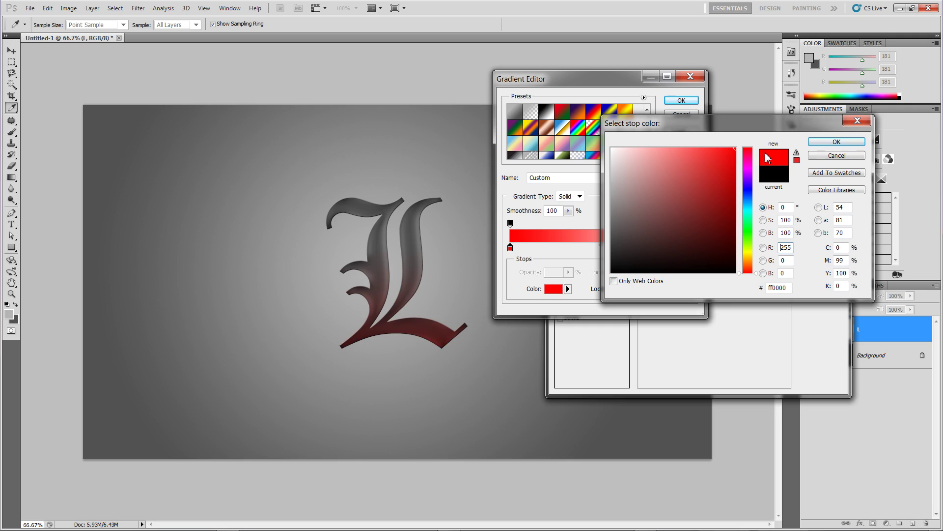
left_click(818, 142)
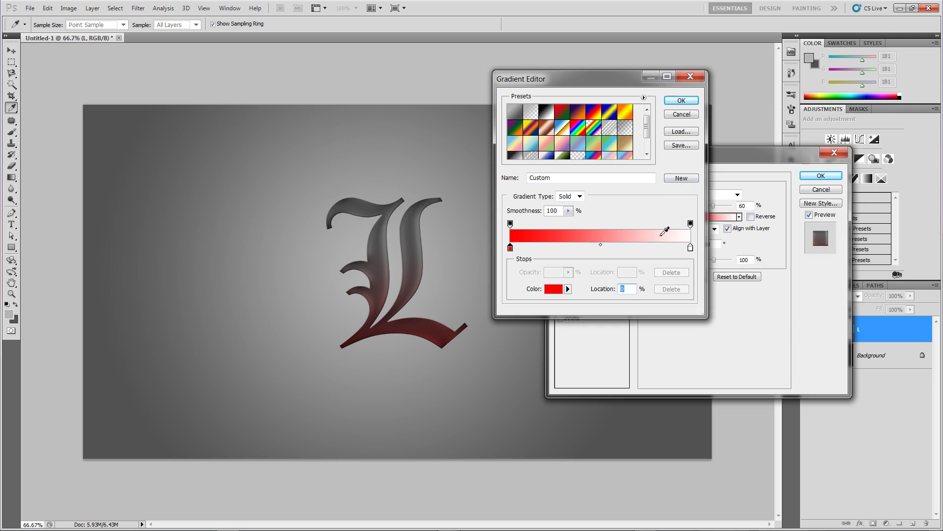
- Keep the other end stop of the overlay gradient white and apply the red-to-white gradient
double_click(691, 247)
mouse_move(684, 199)
left_mouse_down()
mouse_move(653, 154)
mouse_move(613, 143)
left_mouse_up()
left_click(837, 141)
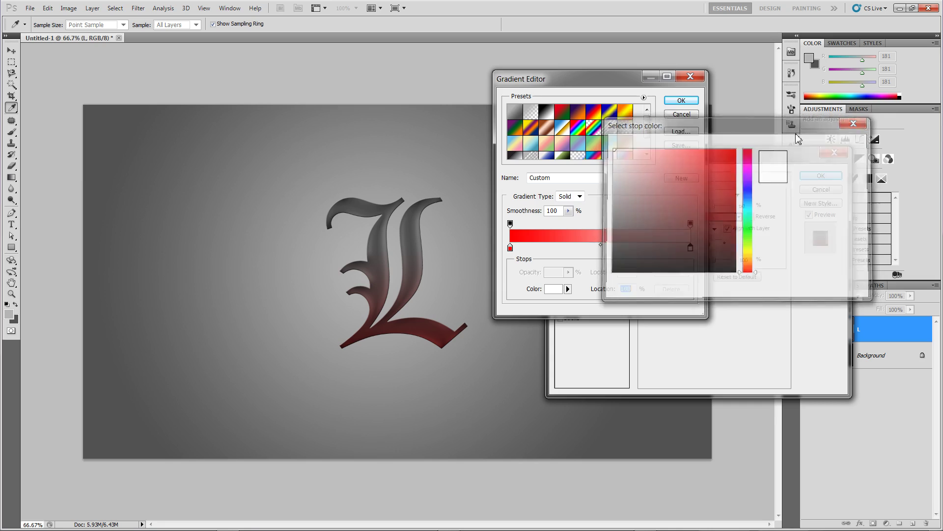
left_click(682, 100)
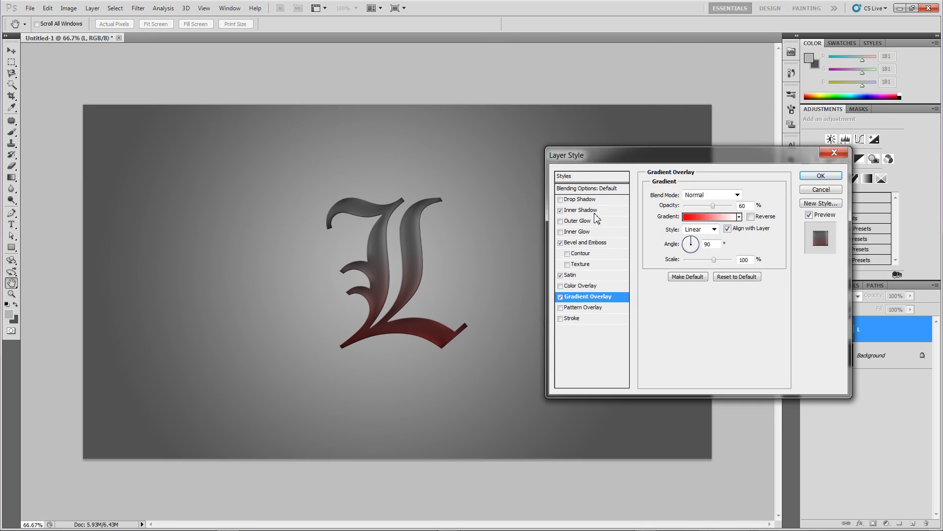
- Add an Inner Glow to the L with size 21 px, opacity 81% and the Color Dodge blend mode
left_click(583, 233)
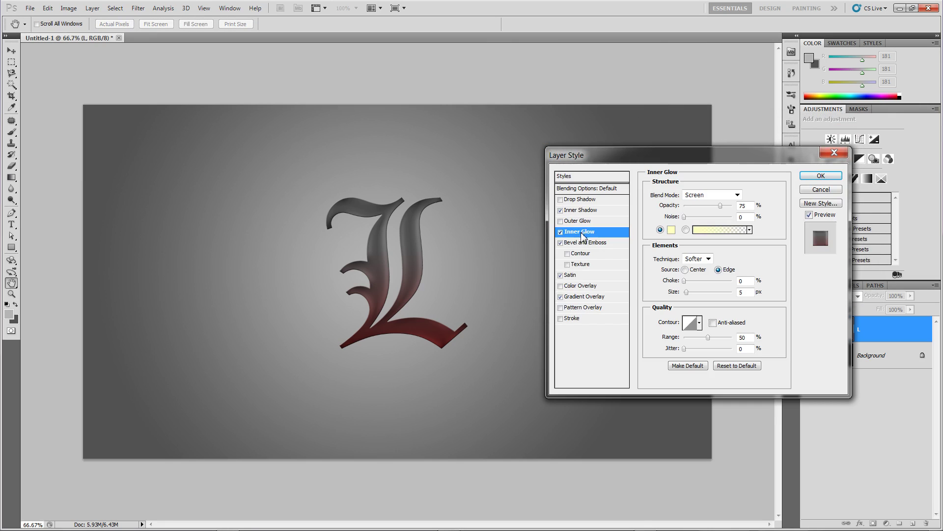
left_click(687, 293)
left_click_drag(687, 293, 692, 294)
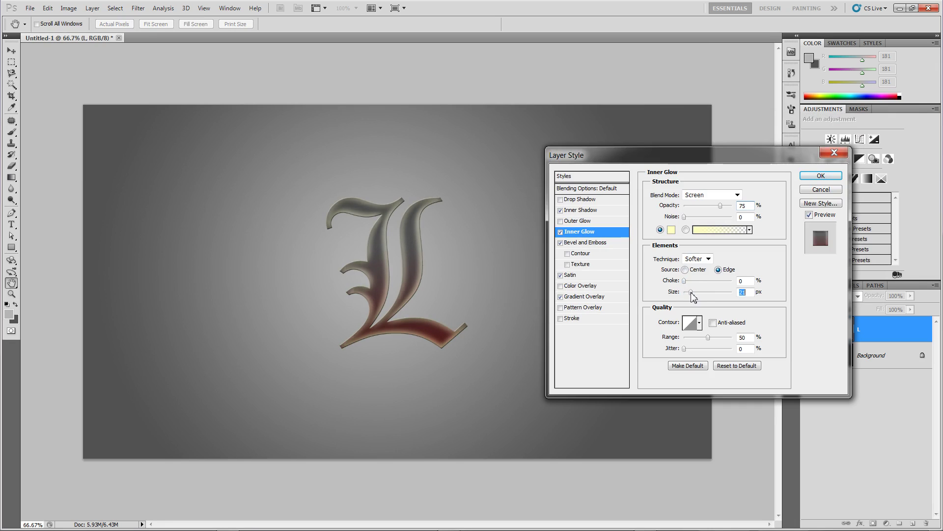
left_click(711, 196)
left_click(698, 215)
key("Down")
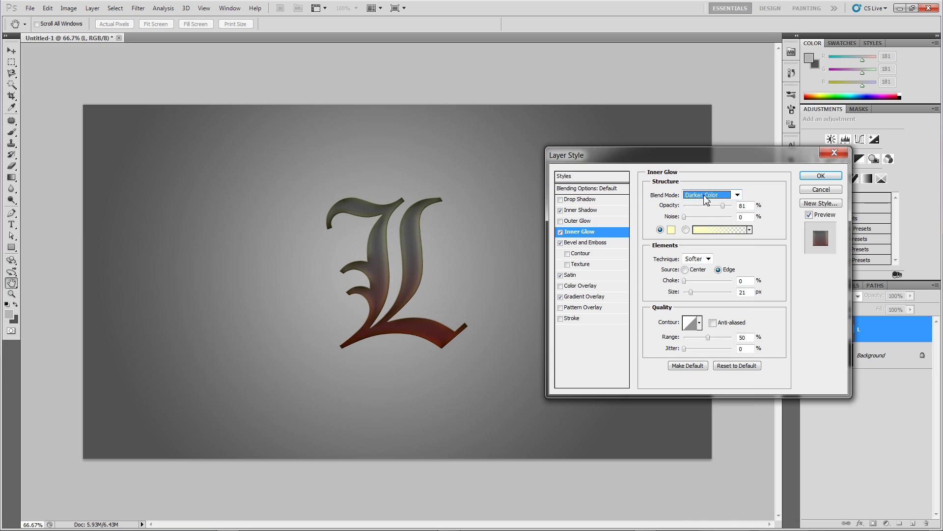
key("Down")
key("Down")
key("Down")
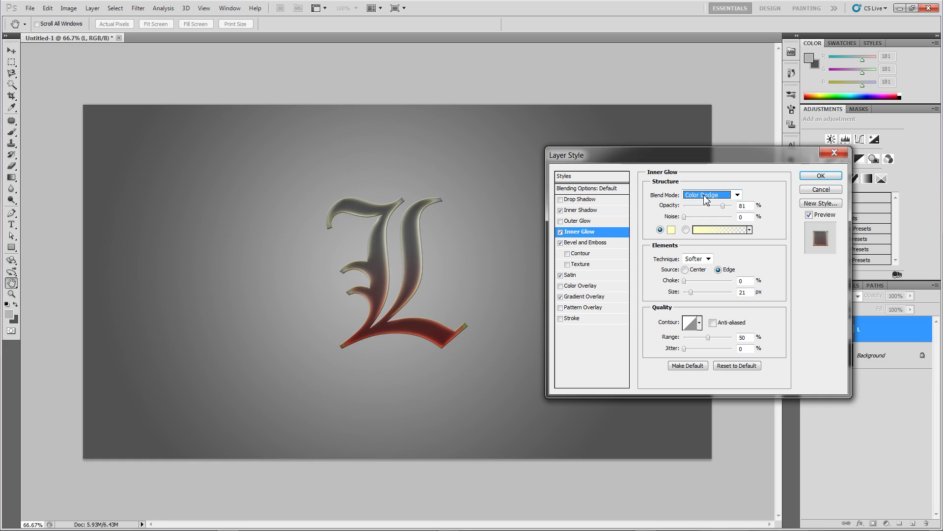
- Try different Soften and Depth amounts for the L's Bevel and Emboss
left_click(589, 243)
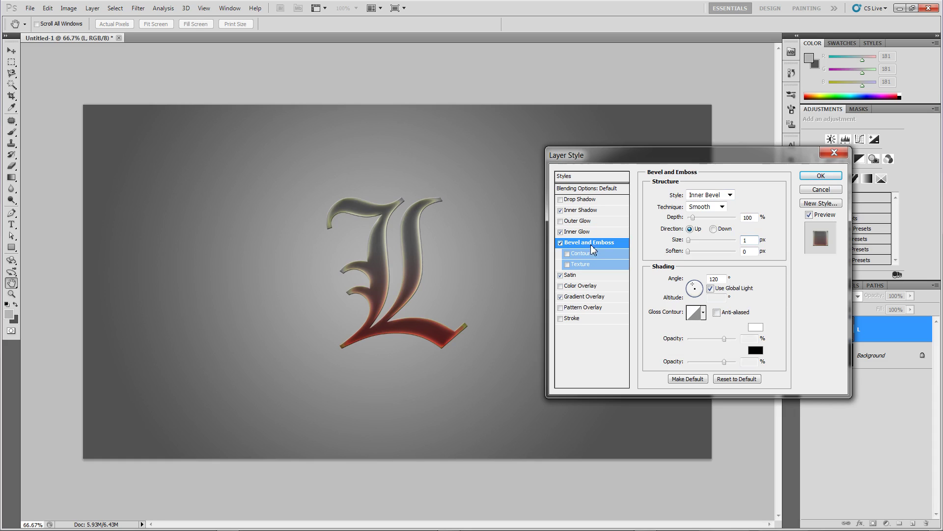
left_click(689, 251)
left_click_drag(690, 254, 667, 253)
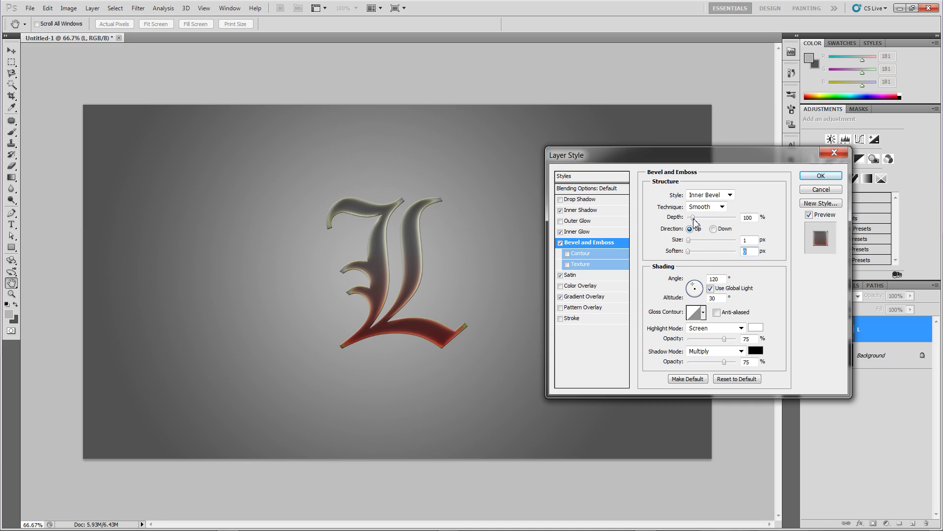
mouse_move(693, 218)
left_mouse_down()
mouse_move(713, 225)
mouse_move(679, 225)
mouse_move(693, 228)
left_mouse_up()
- Lower both the L's fill opacity and its Gradient Overlay opacity to 0%
left_click(597, 189)
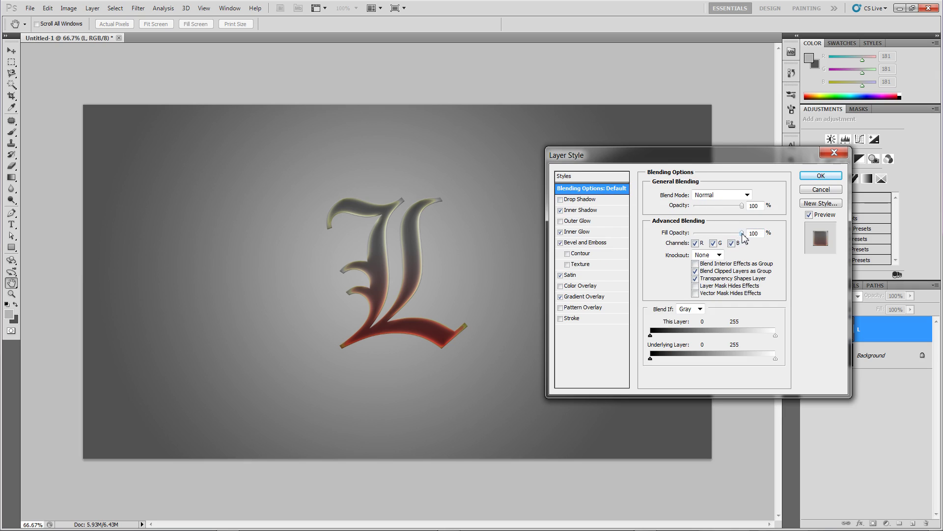
left_click_drag(745, 238, 668, 241)
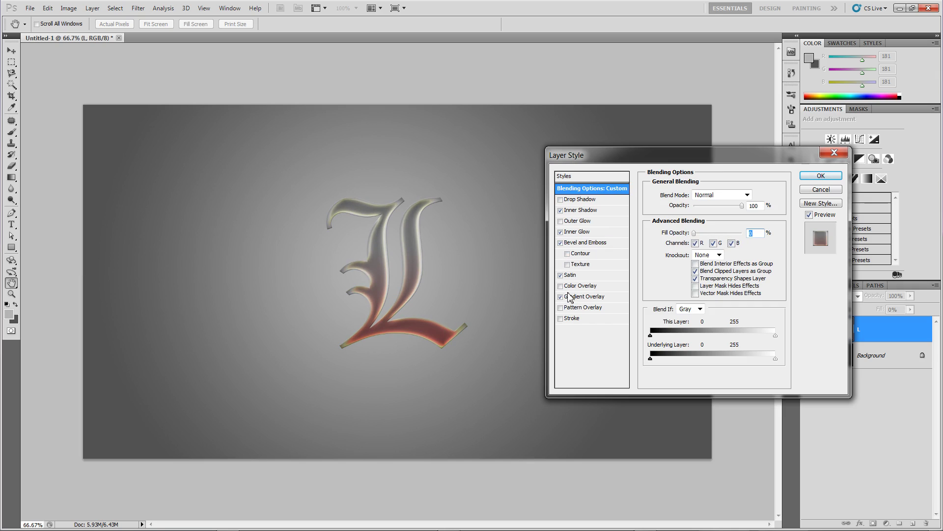
left_click(589, 298)
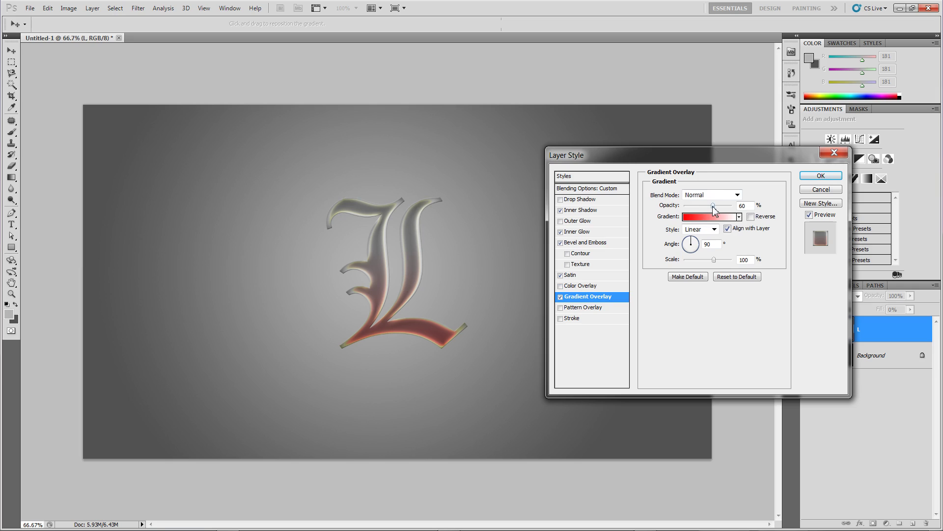
left_click_drag(714, 205, 629, 211)
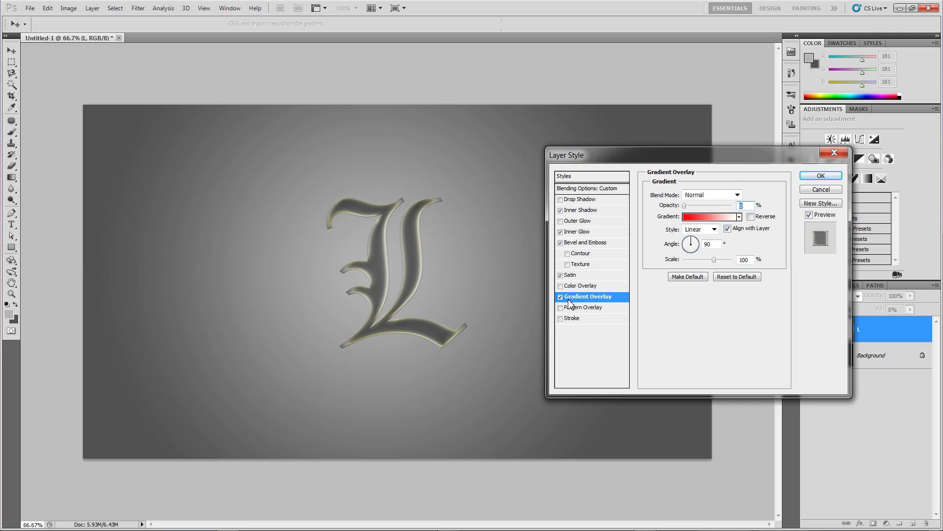
- Add an Outer Glow to the L with a size of 43 px and the Subtract blend mode
left_click(586, 222)
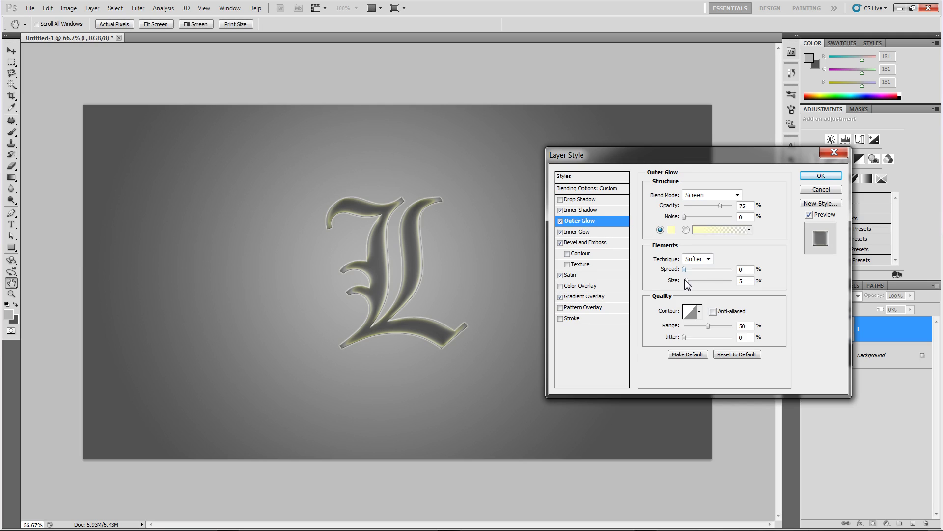
left_click_drag(687, 284, 697, 287)
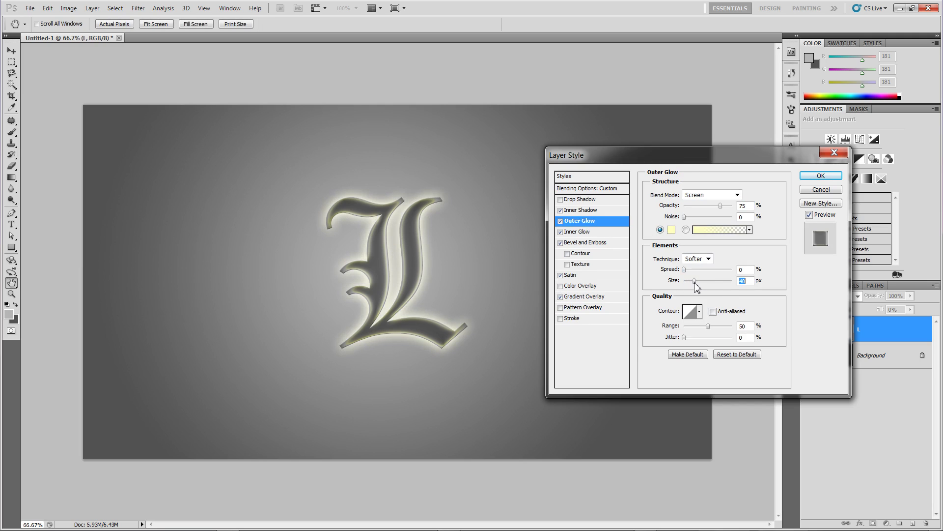
left_click(700, 196)
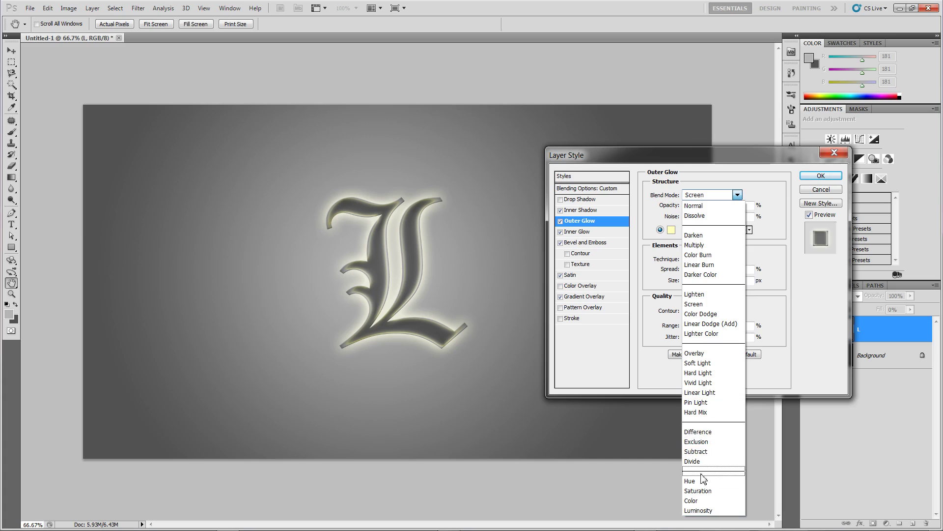
left_click(696, 451)
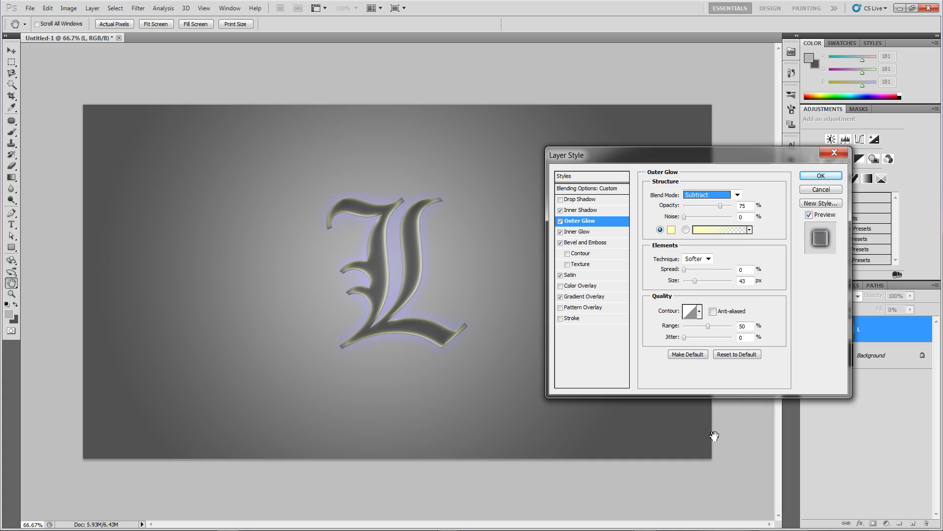
- Try other Outer Glow blend modes, settle on Vivid Light and reduce the glow size to 13 px
key("Up")
key("Up")
key("Up")
key("Up")
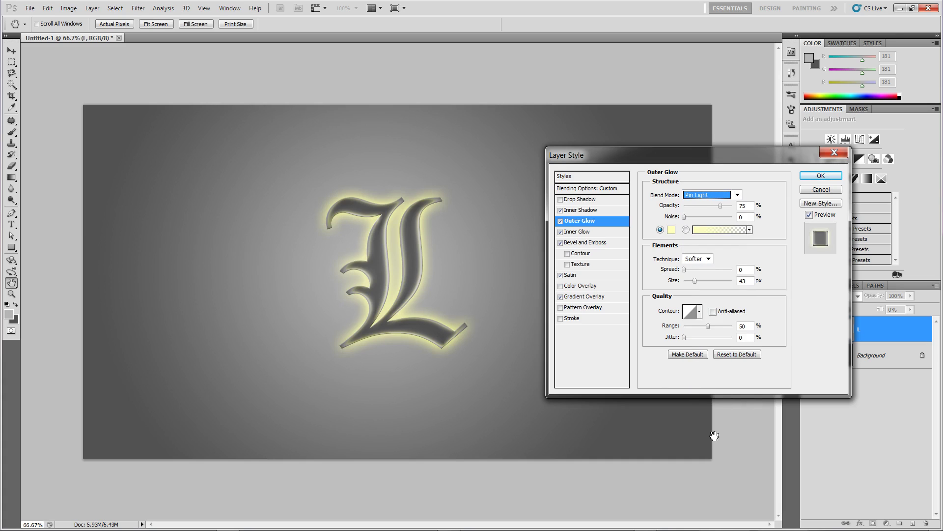
key("Up")
key("Up")
key("Up")
key("Down")
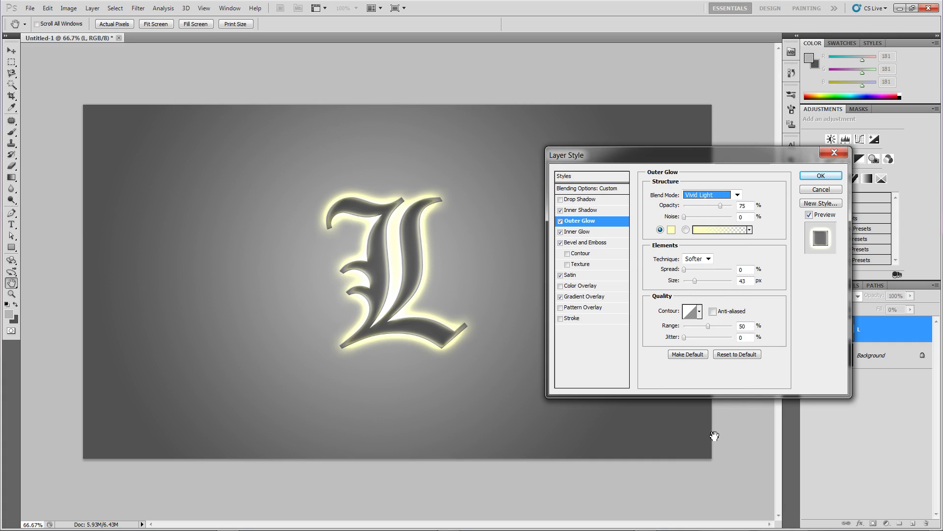
left_click_drag(695, 281, 696, 281)
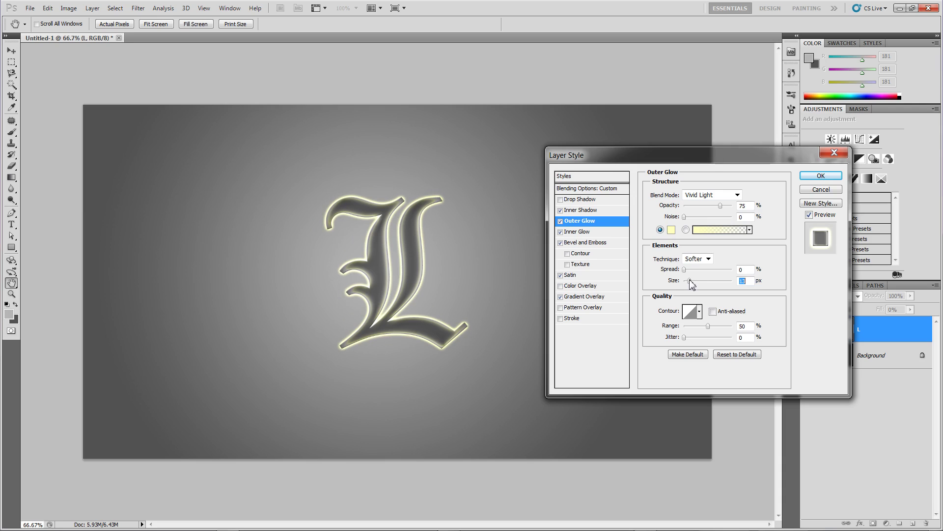
- Try Outer Glow blend modes from Dissolve through Color Dodge and turn the Outer Glow off
left_click(712, 195)
left_click(698, 211)
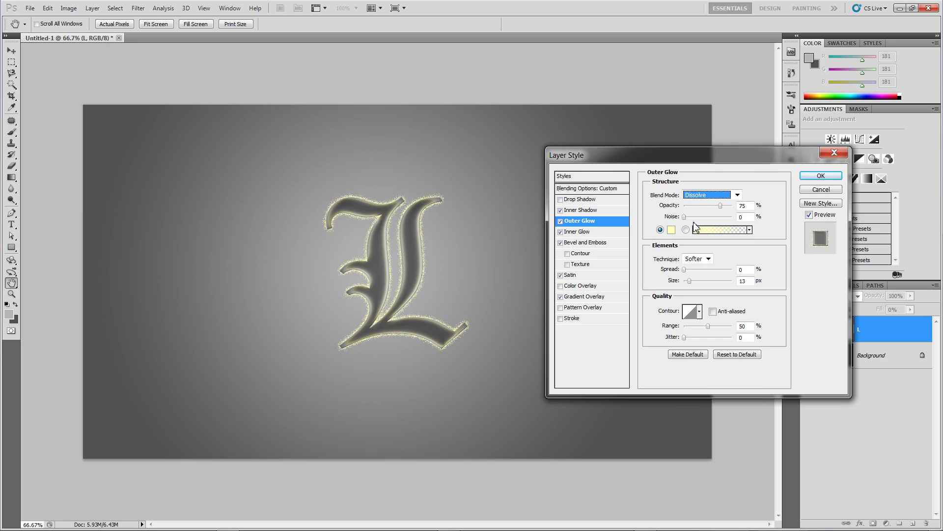
key("Down")
key("Down")
key("Down")
key("Down")
key("Down")
key("Down")
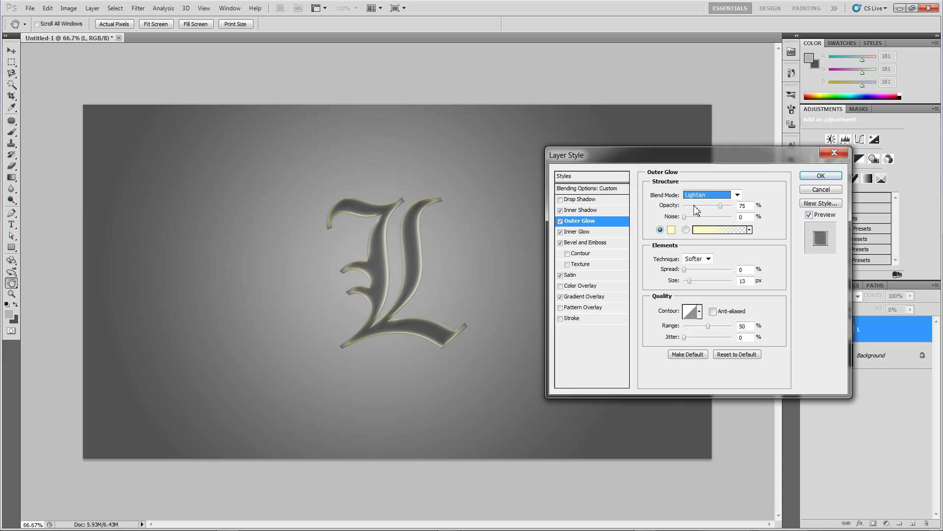
key("Down")
key("Down")
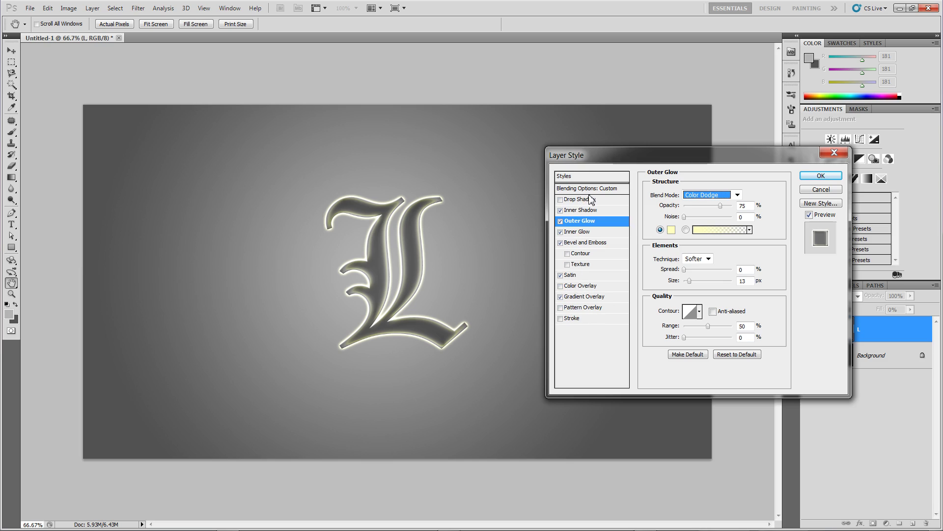
left_click(562, 222)
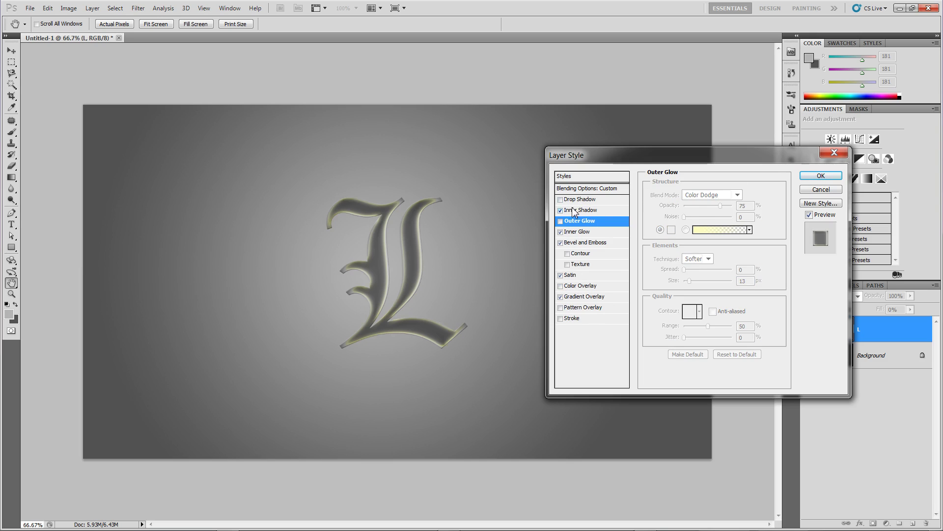
- Raise the L's Gradient Overlay opacity to about 88% and set its Bevel and Emboss size to 51 px with 3 px soften
left_click(583, 297)
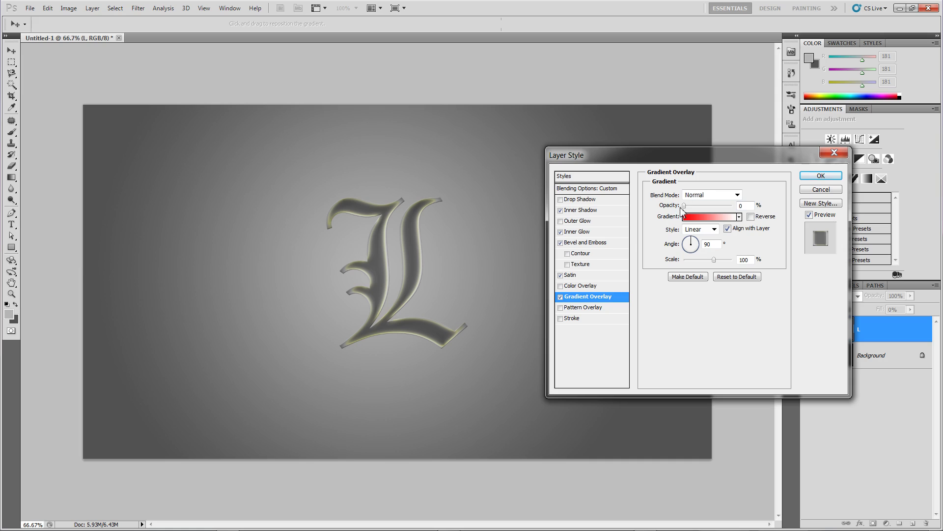
left_click_drag(685, 206, 718, 209)
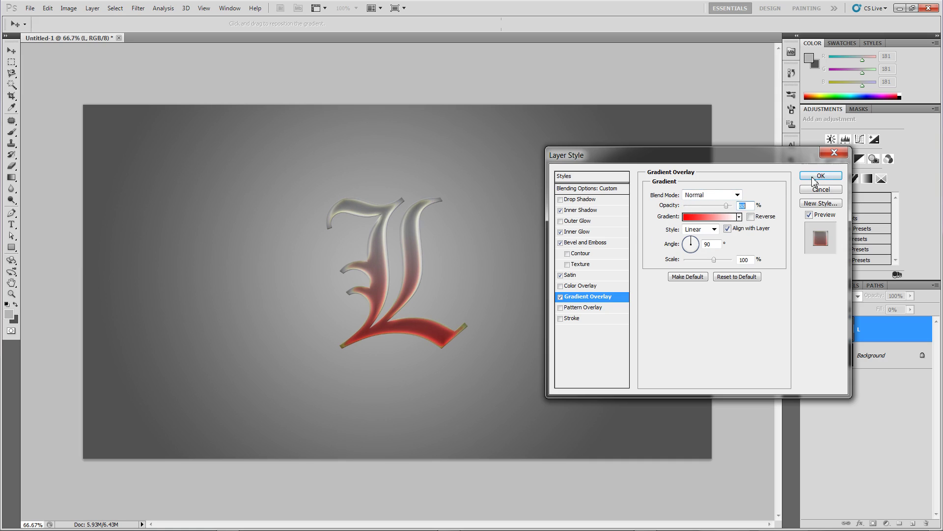
left_click(608, 242)
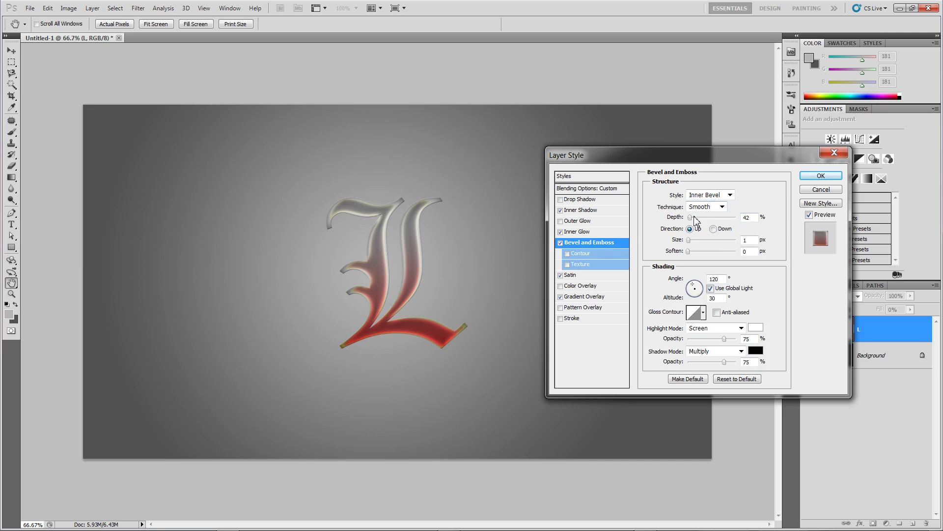
mouse_move(693, 221)
left_mouse_down()
mouse_move(684, 220)
mouse_move(694, 243)
mouse_move(701, 232)
mouse_move(689, 220)
mouse_move(702, 255)
mouse_move(711, 253)
left_mouse_up()
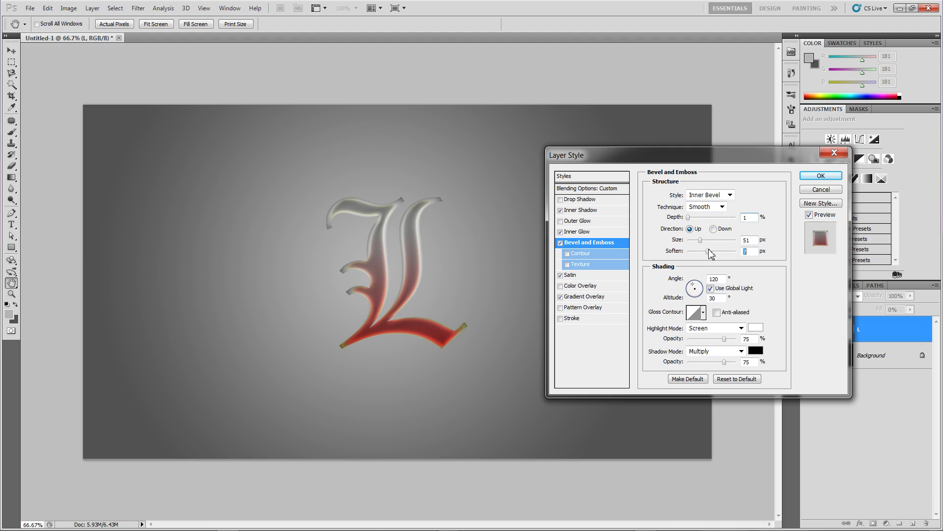
left_click(694, 220)
mouse_move(695, 222)
left_mouse_down()
mouse_move(708, 224)
mouse_move(692, 220)
left_mouse_up()
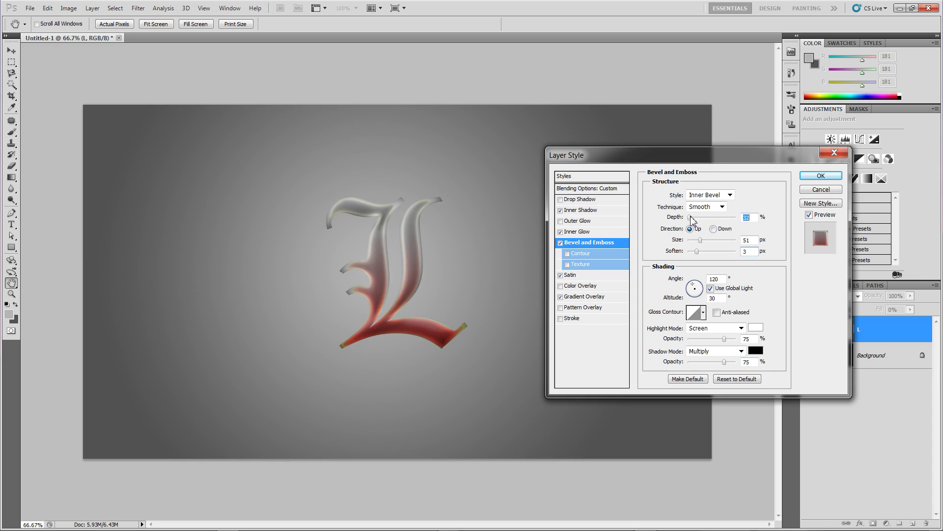
left_click(806, 175)
- Add a new empty layer directly above the Background layer
left_click(736, 189)
left_click(892, 411)
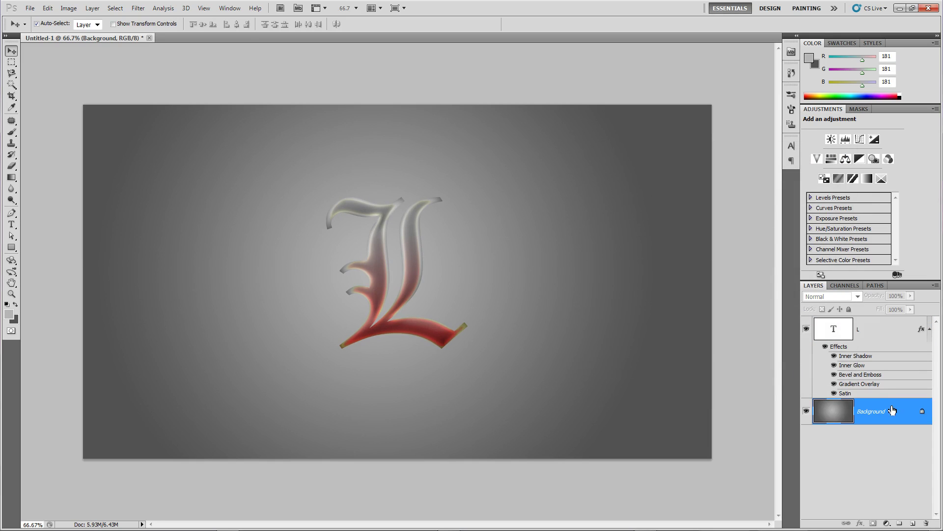
left_click(913, 523)
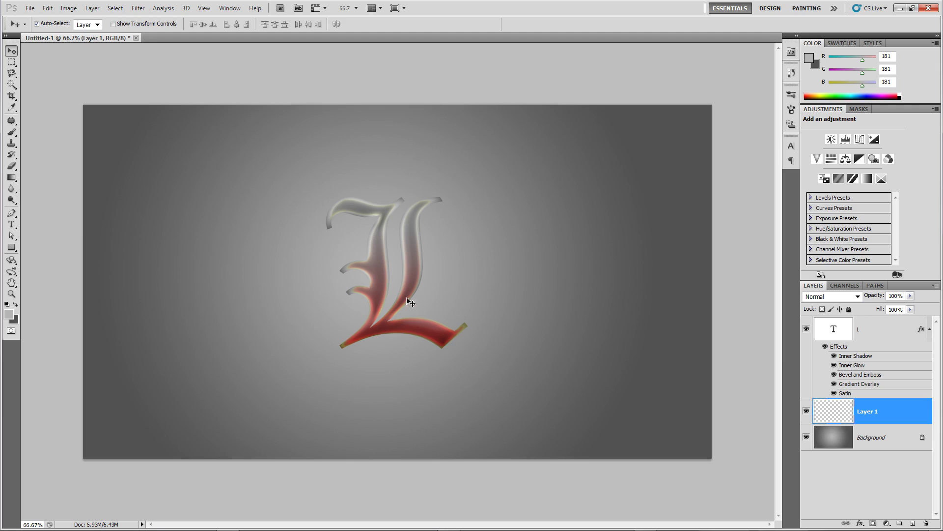
- Switch to Chrome, search Google for "wood" and show the image results
key("alt+Tab")
key("alt+Tab")
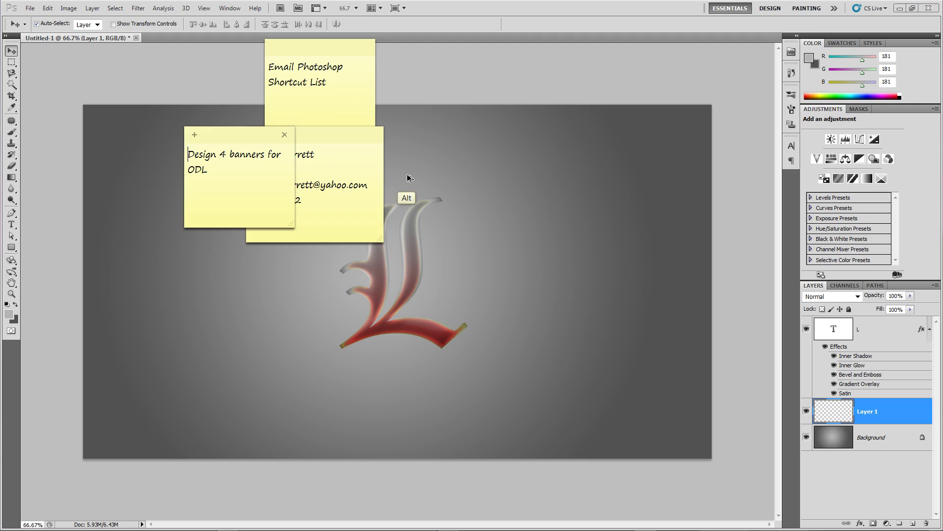
mouse_move(472, 529)
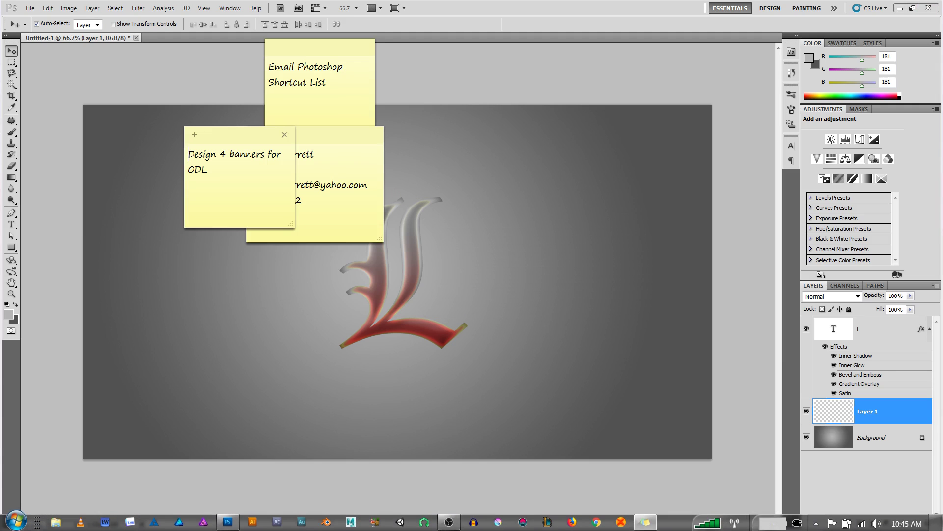
left_click(595, 521)
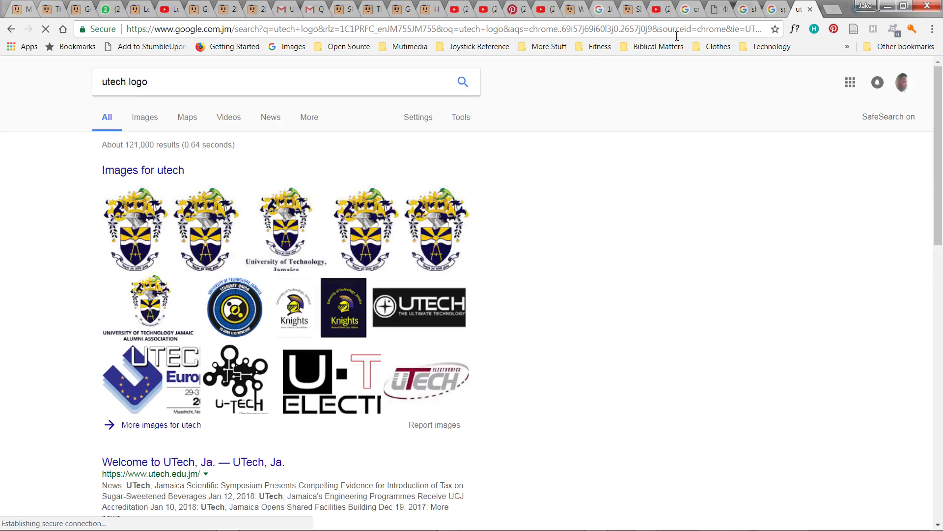
left_click(677, 29)
type("woo")
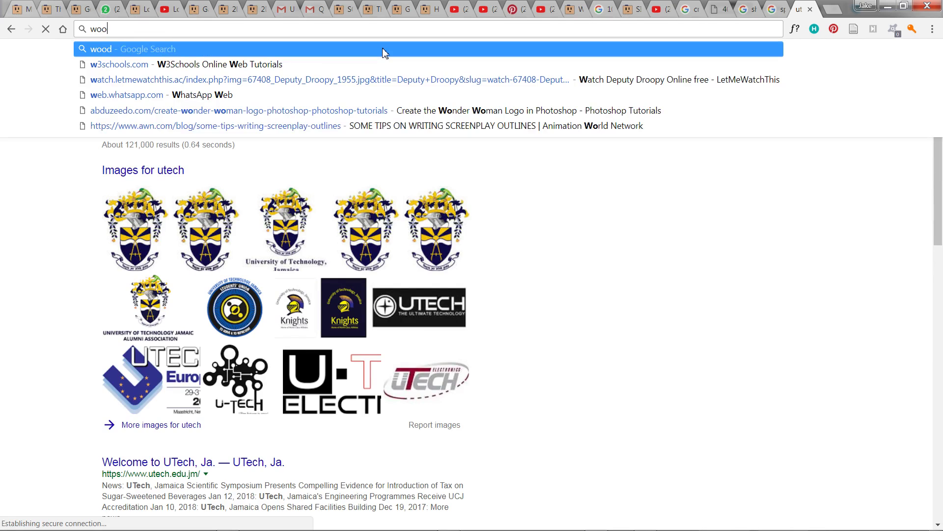
type("d")
key("Return")
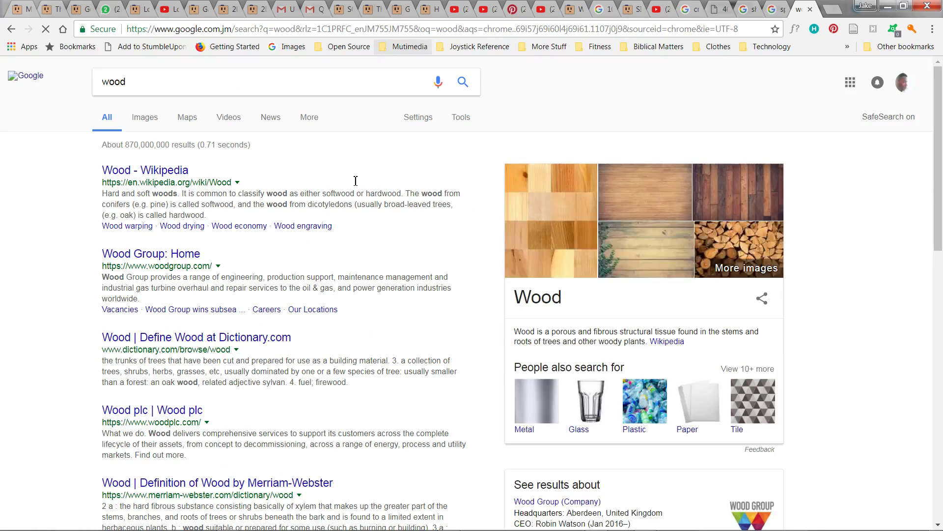
left_click(672, 204)
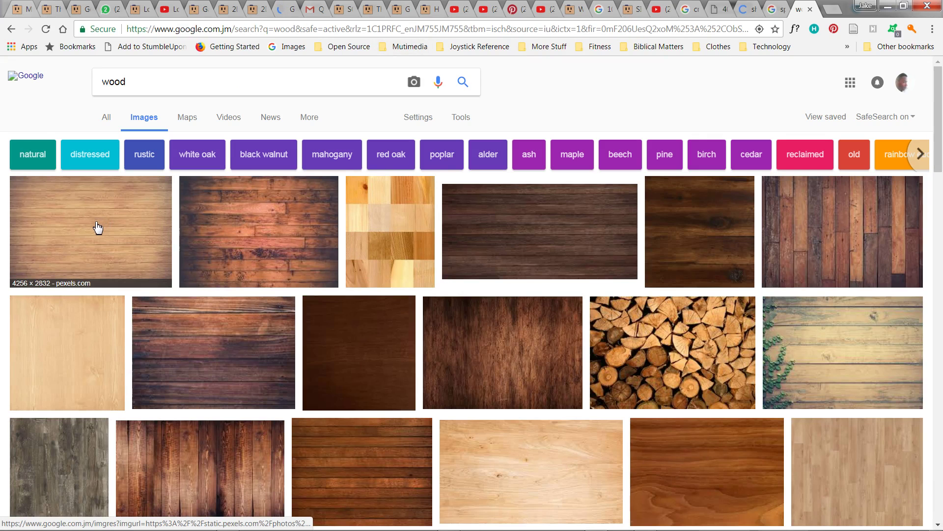
- Preview the light plank photo, and try to open the Pexels plank photo with ivy at full size
left_click(91, 230)
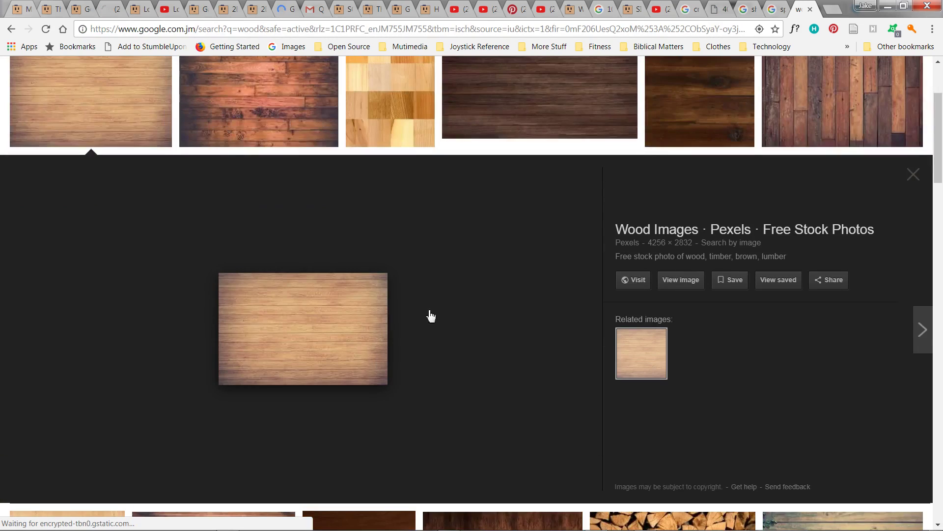
scroll(872, 427, "down", 4)
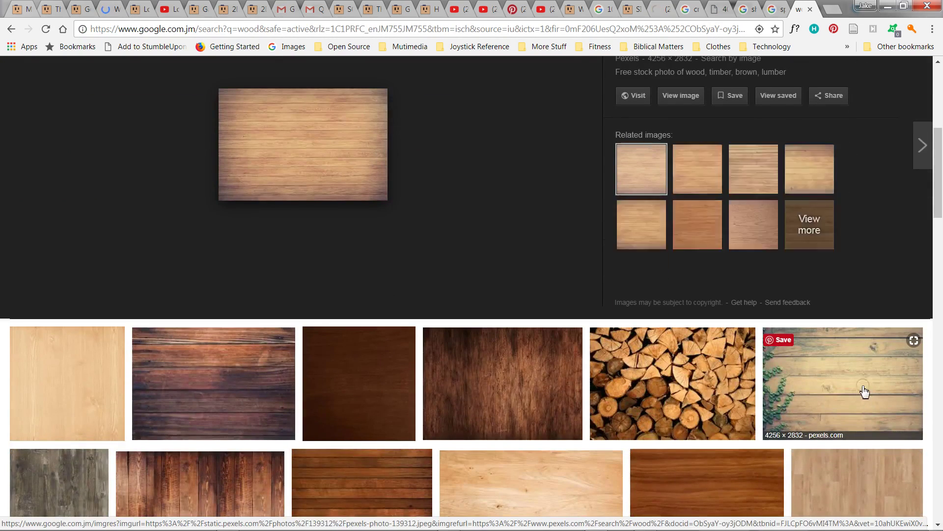
left_click(864, 391)
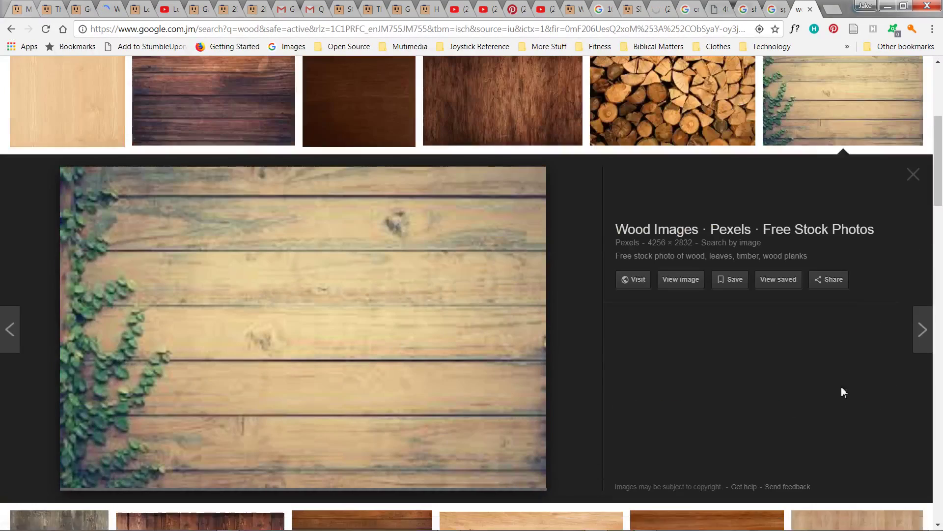
left_click(676, 280)
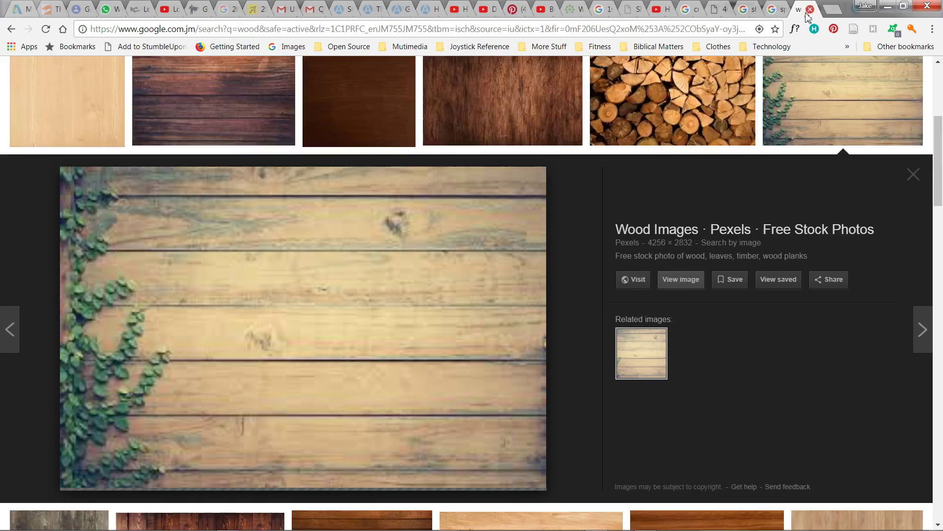
left_click(810, 10)
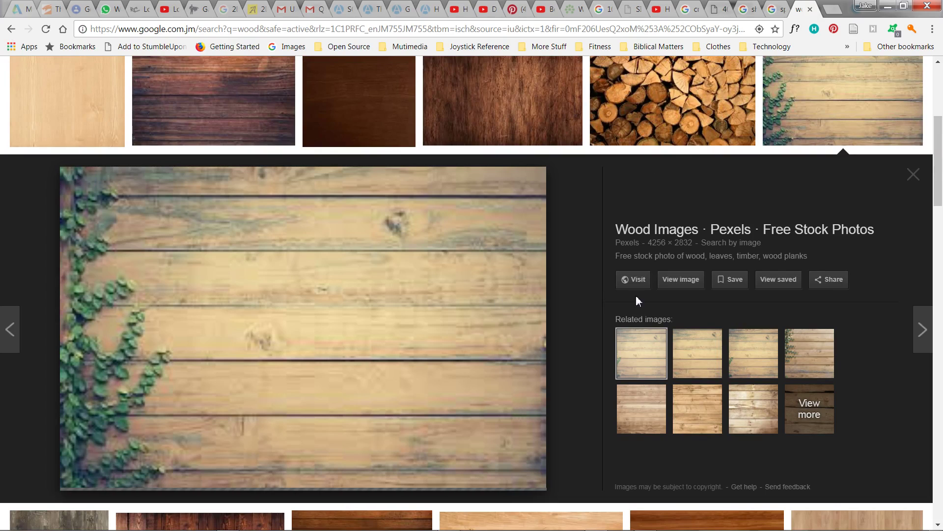
mouse_move(687, 284)
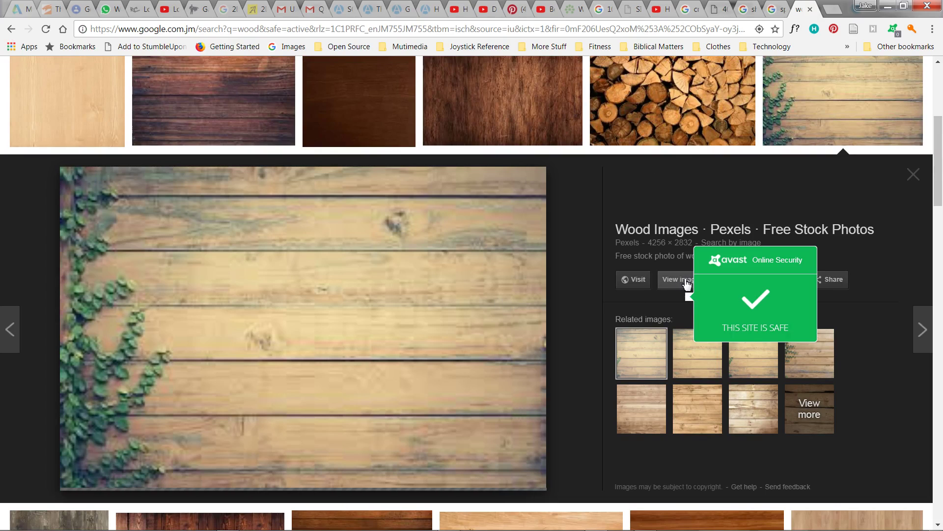
left_click(415, 313)
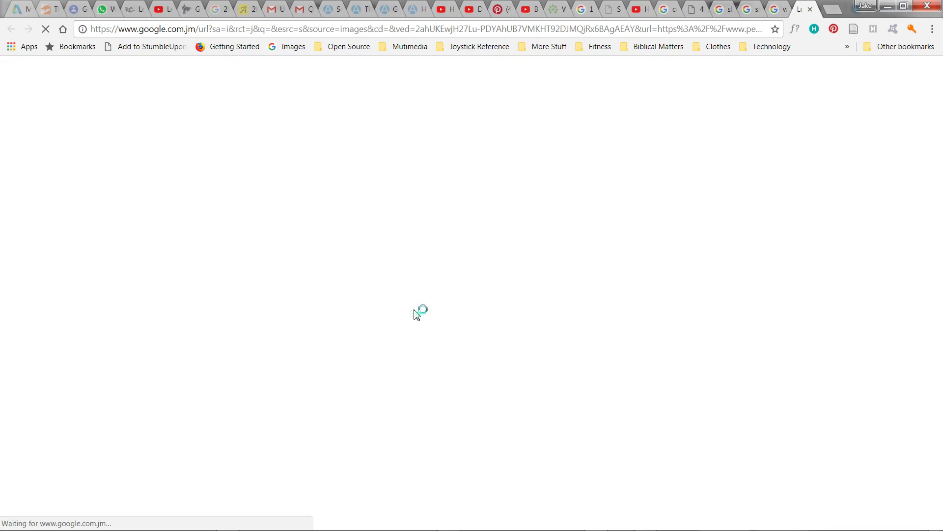
left_click(810, 9)
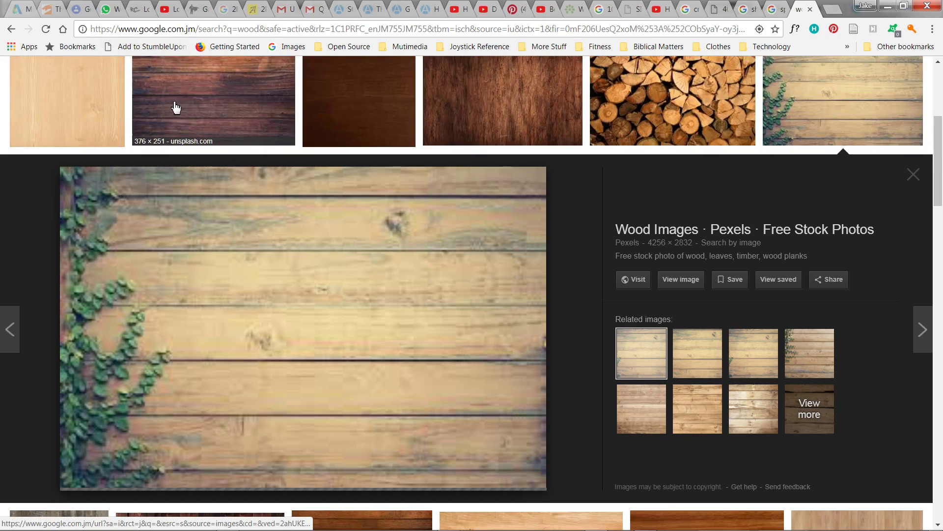
- Try to open the light brown Pexels plank photo without ivy at full size
scroll(187, 103, "up", 4)
left_click(104, 163)
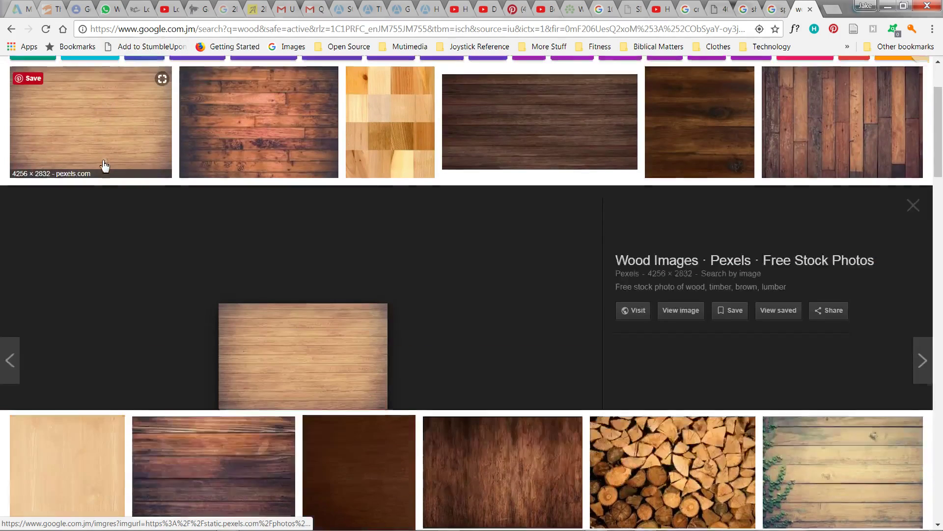
left_click(683, 281)
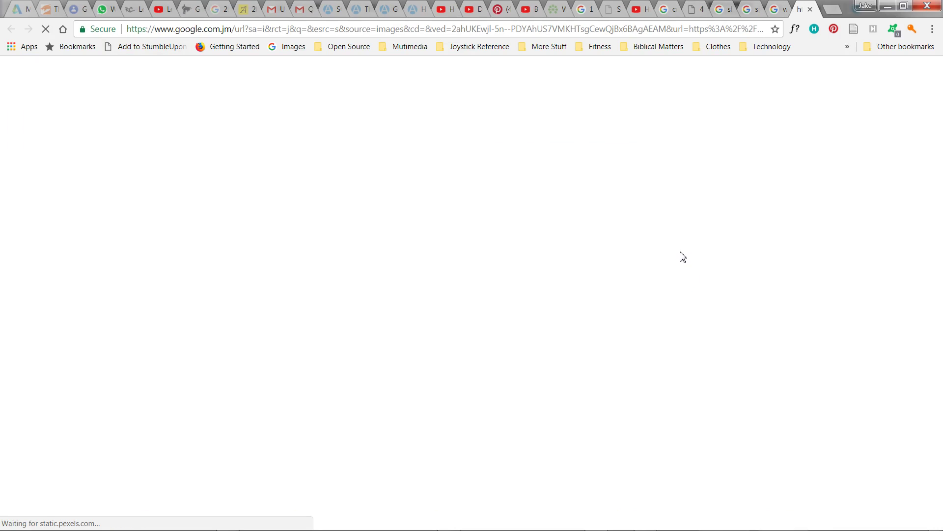
key("alt+Left")
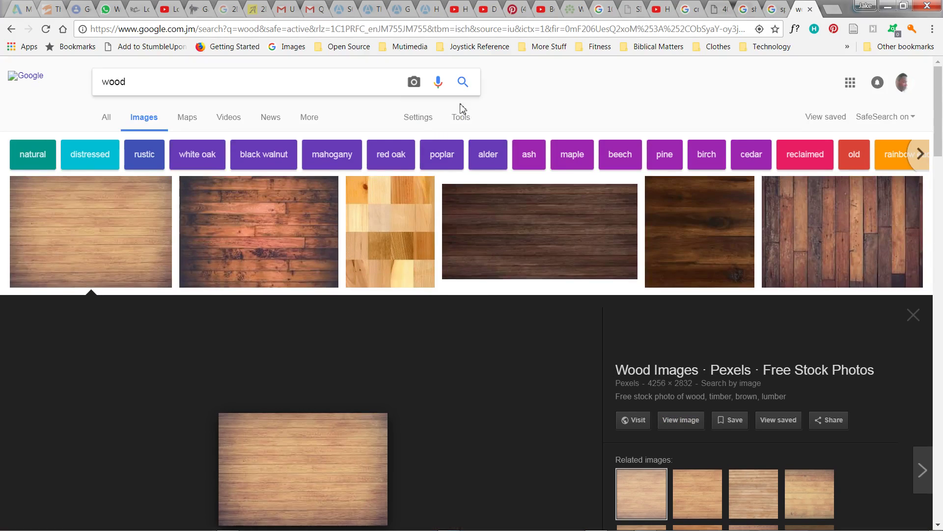
- Open the dark brown Gadget Flow plank image at full size and copy it
left_click(511, 237)
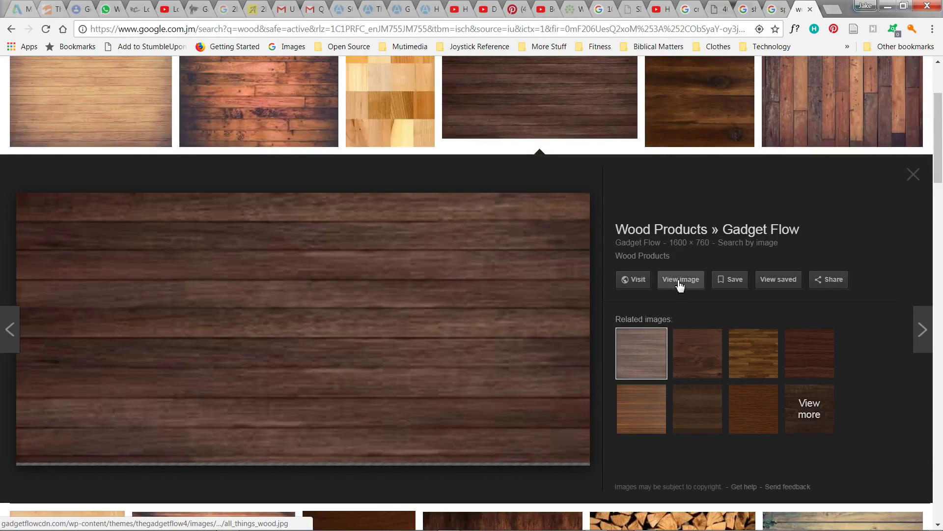
left_click(681, 280)
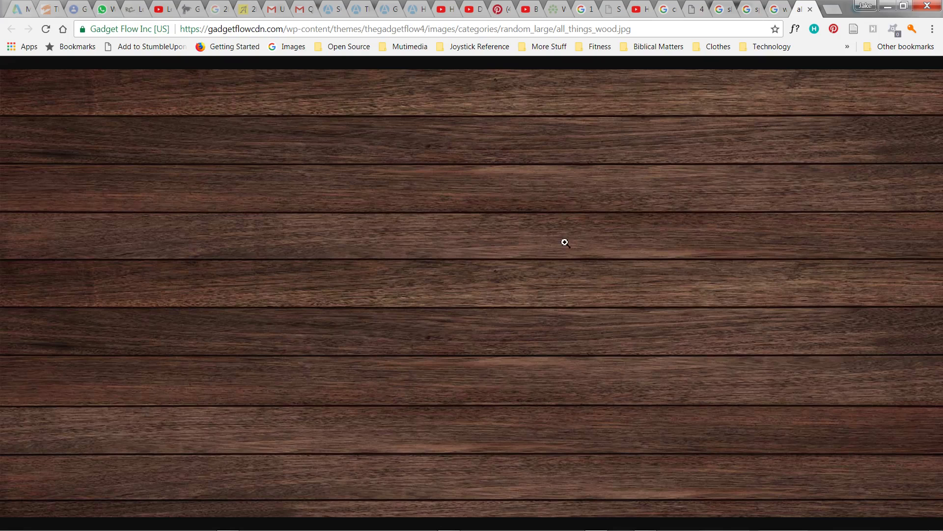
right_click(565, 245)
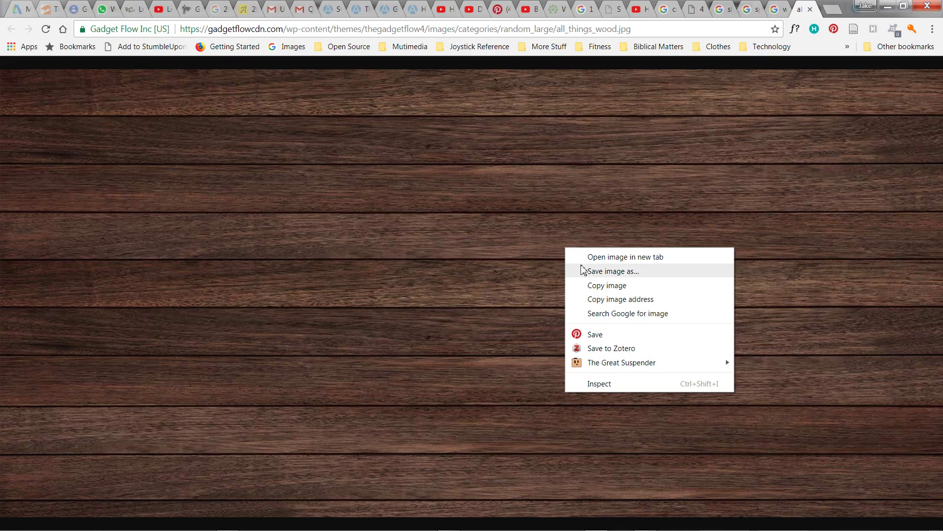
left_click(593, 282)
- Switch back to Photoshop, paste the wood image behind the L and scale it to 144.5% so it covers the canvas
key("alt+Tab")
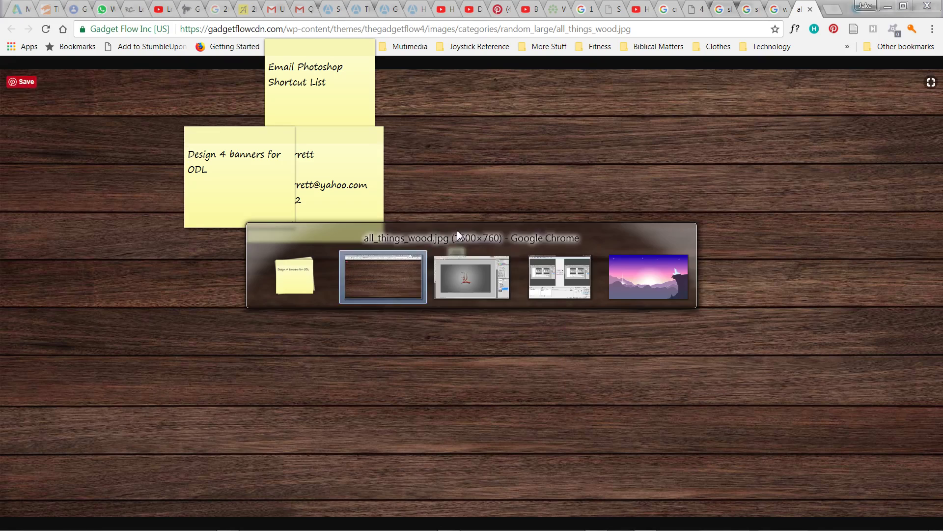
key("ctrl+v")
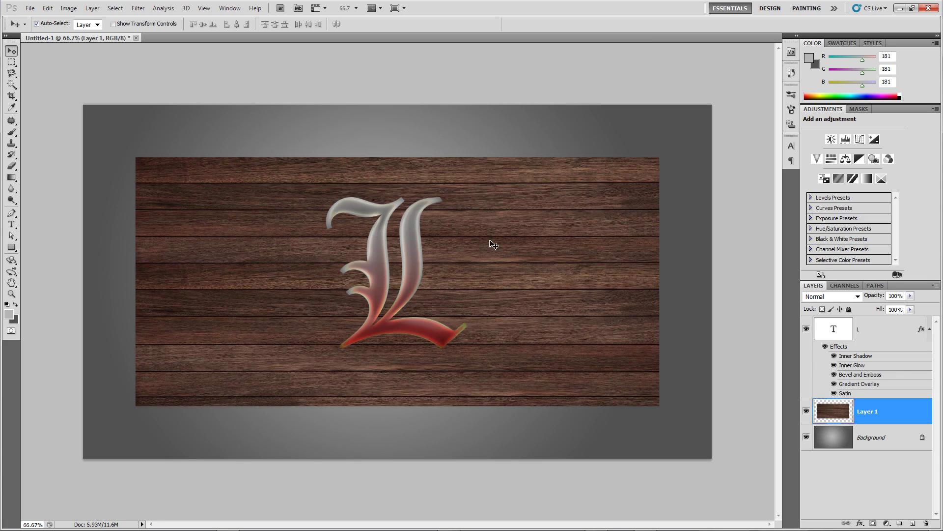
key("ctrl+t")
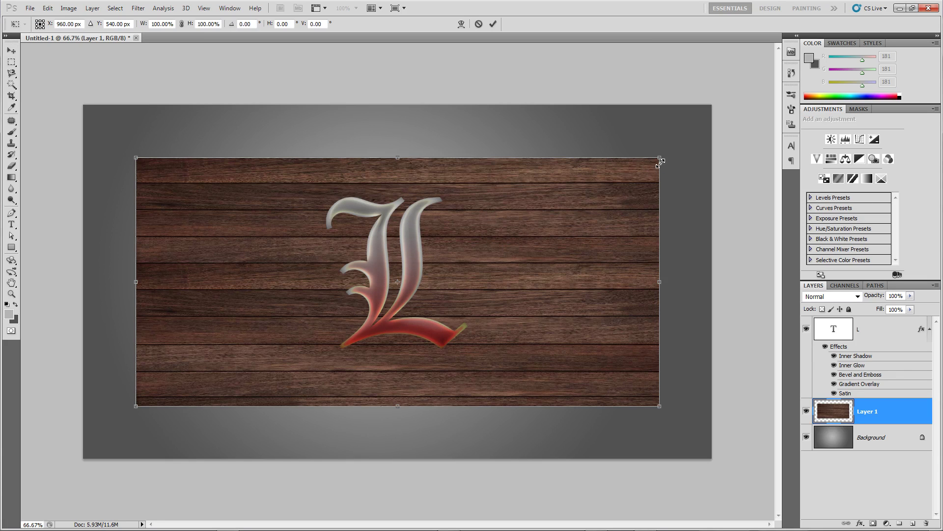
left_click_drag(661, 158, 769, 81)
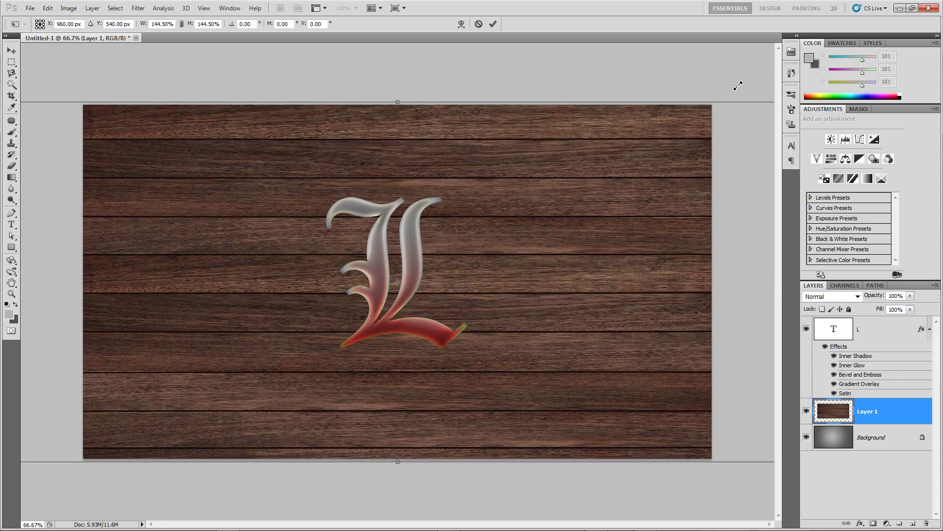
key("Return")
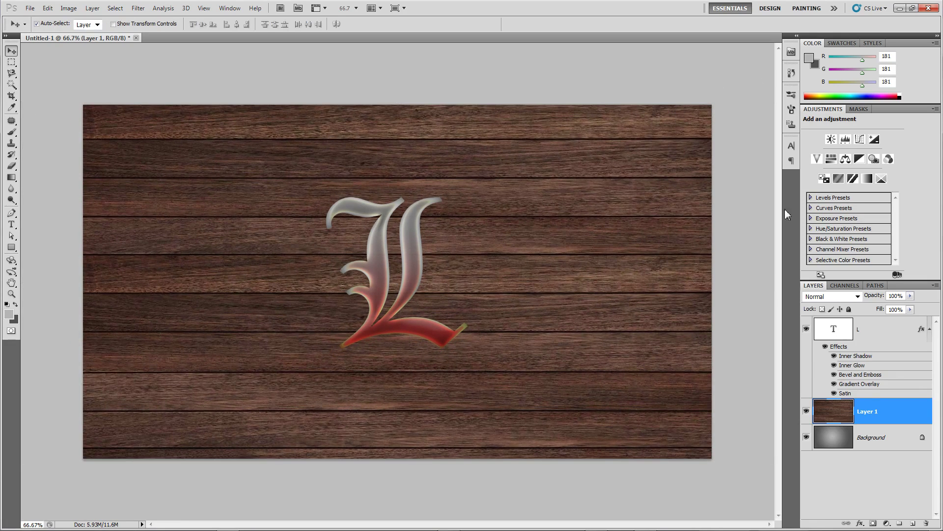
- Try successive blend modes on the wood texture layer and settle on Hard Light
left_click(855, 297)
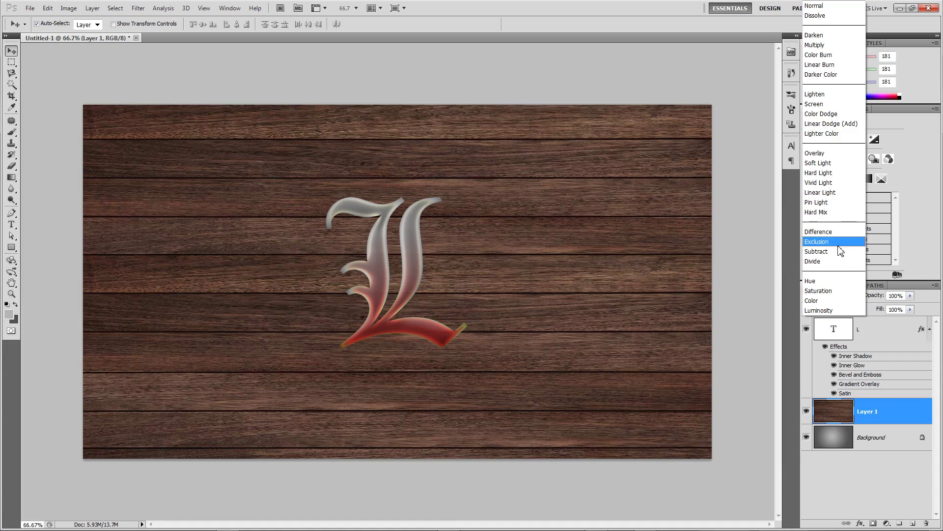
left_click(836, 15)
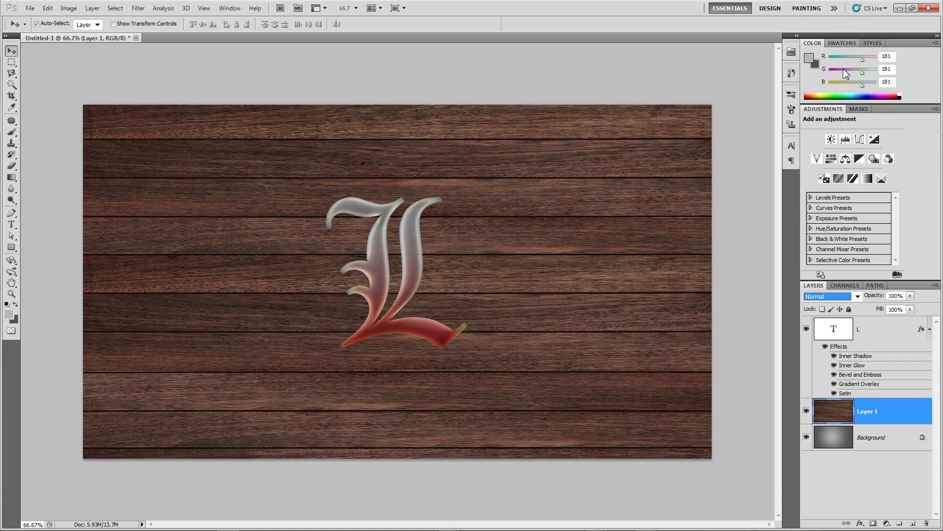
key("Down")
key("Down")
key("Down")
key("Down")
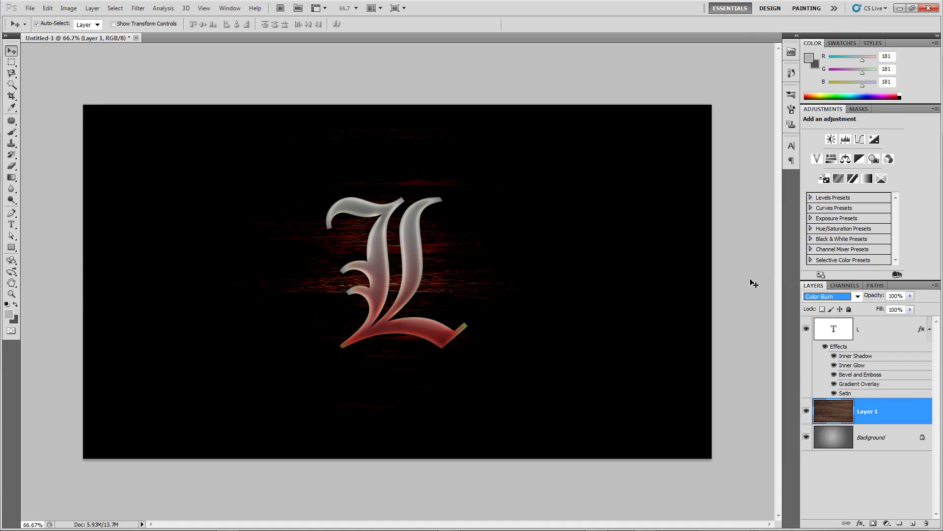
key("Down")
key("Down")
key("Down")
key("Down")
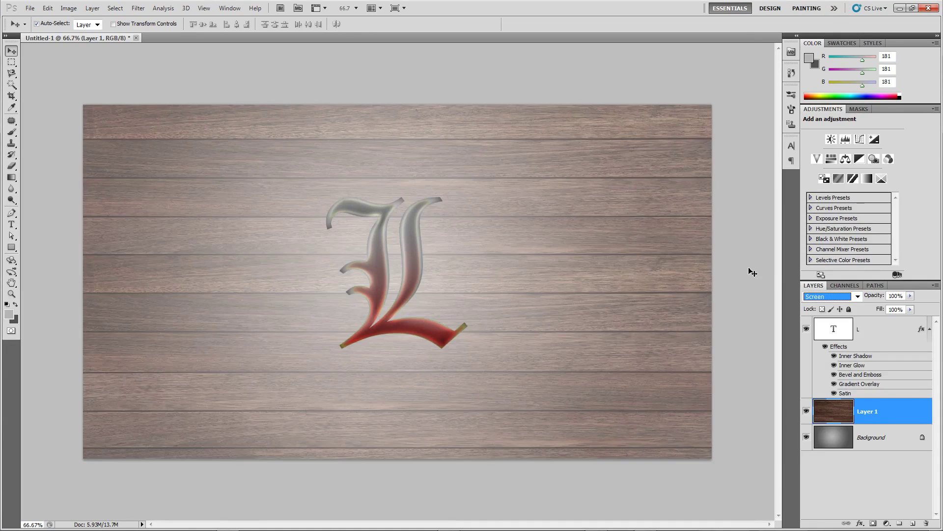
key("Down")
key("Down")
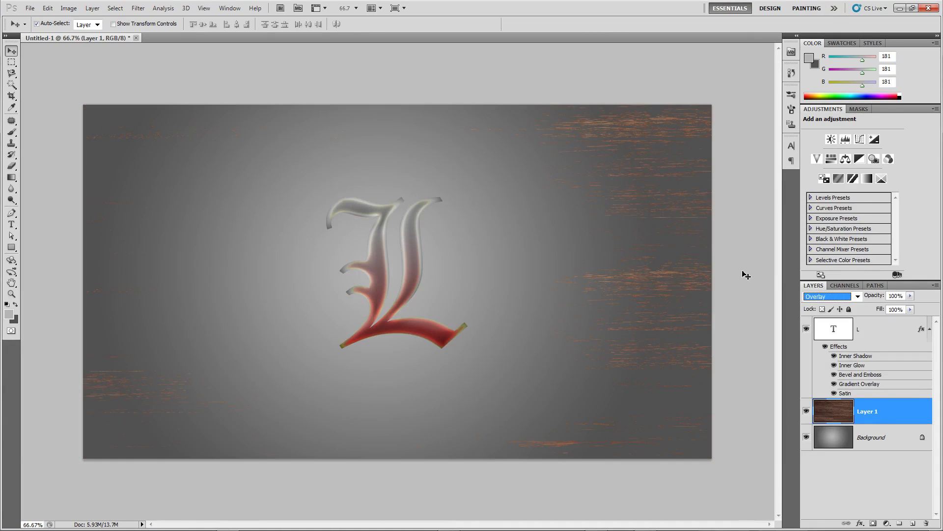
key("Down")
key("Down")
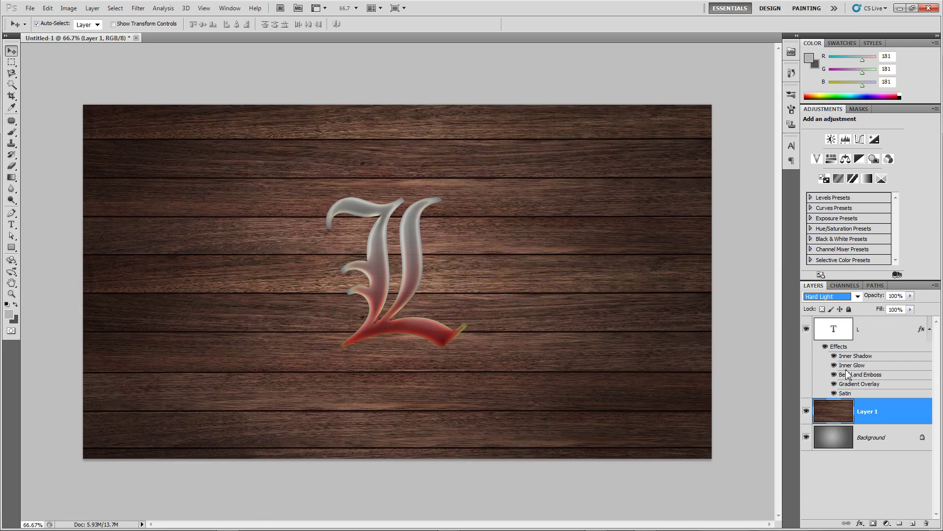
- Add a drop shadow with a 27 px size to the L and lower its gradient overlay opacity to 59%
left_click(879, 363)
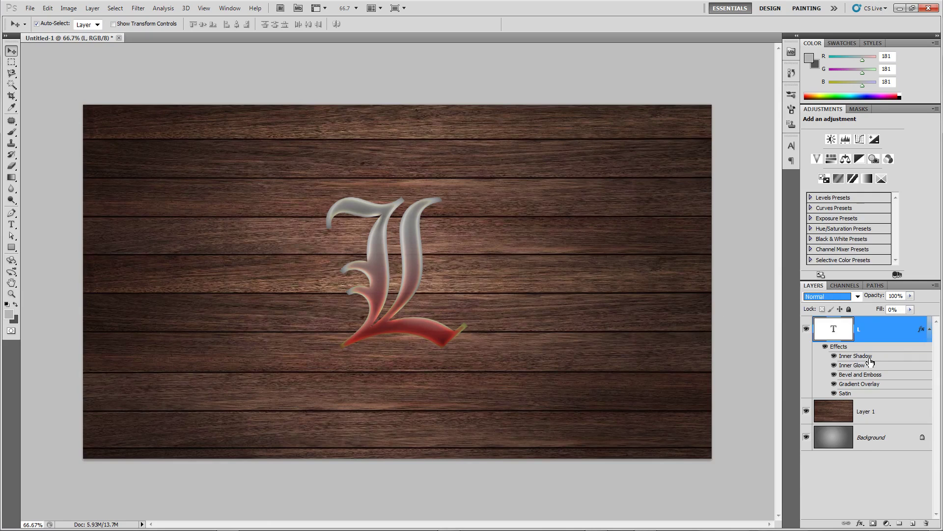
double_click(874, 359)
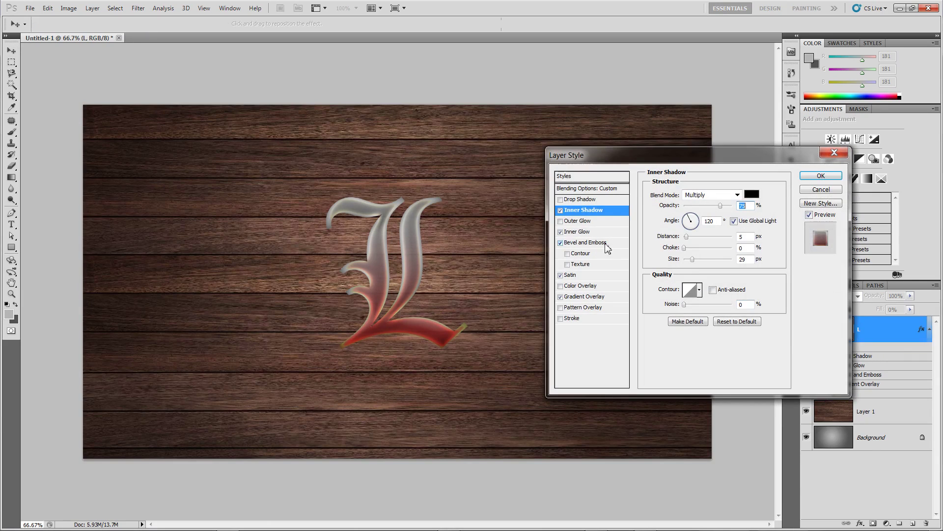
left_click(583, 199)
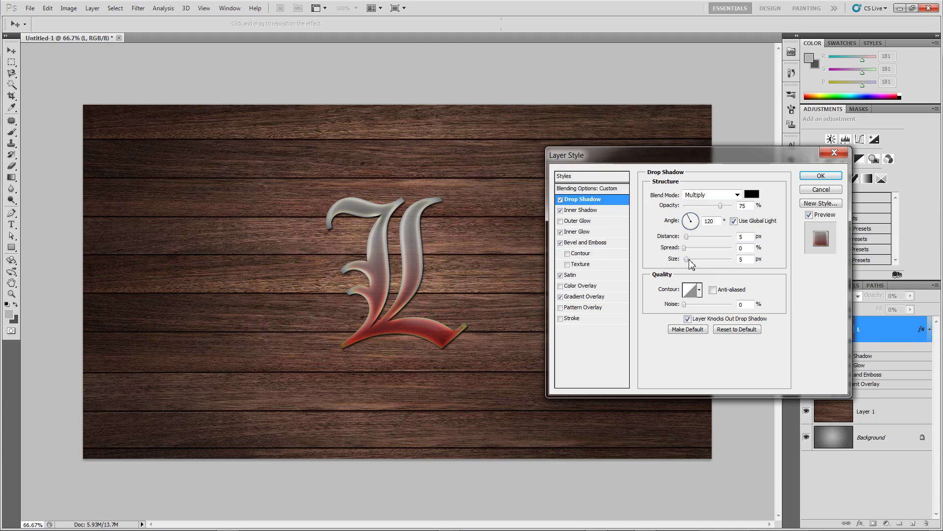
left_click_drag(690, 264, 694, 264)
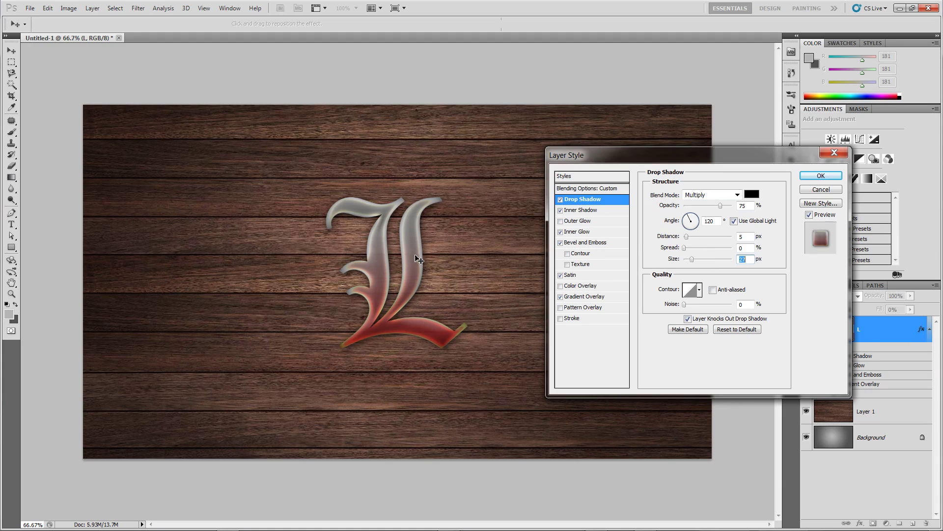
left_click(588, 296)
left_click_drag(722, 211, 713, 209)
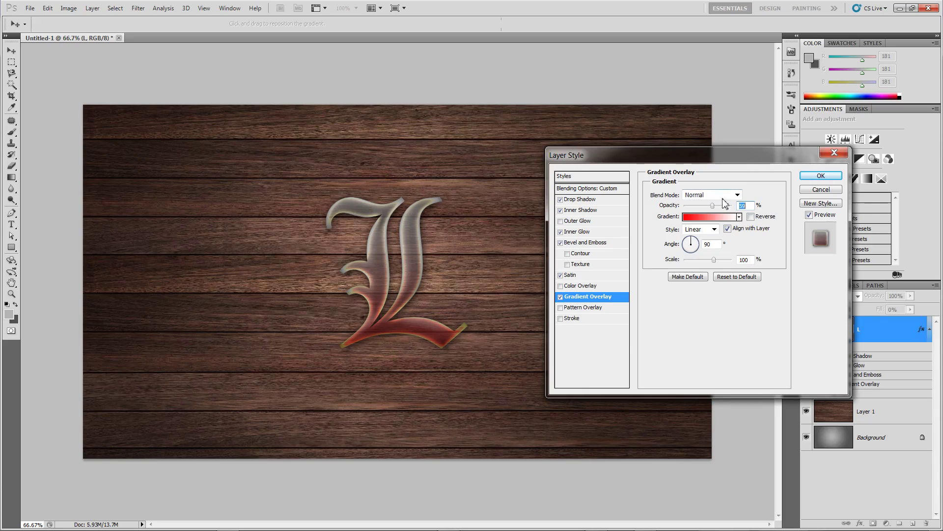
- Save the L's effects as a new style named "glass thing" and move the letter toward the canvas's left half
left_click(825, 204)
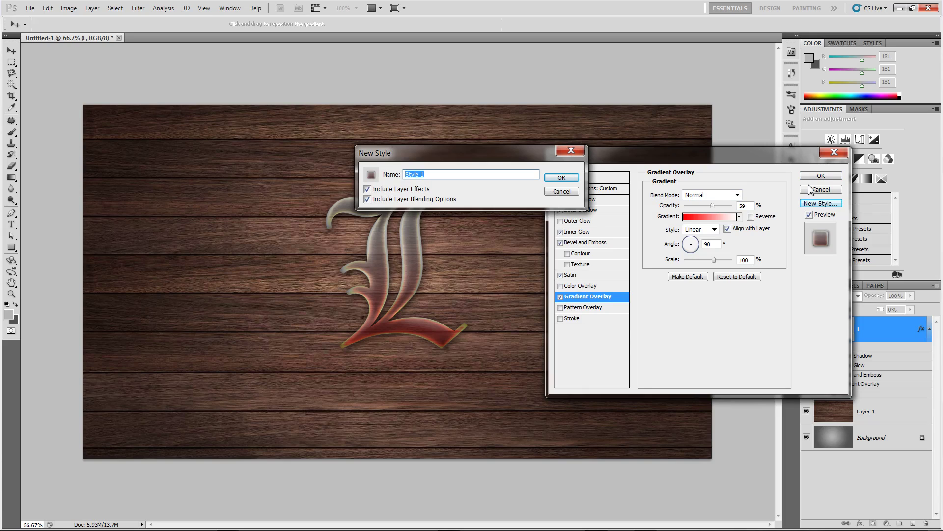
type("glass thing")
left_click(562, 178)
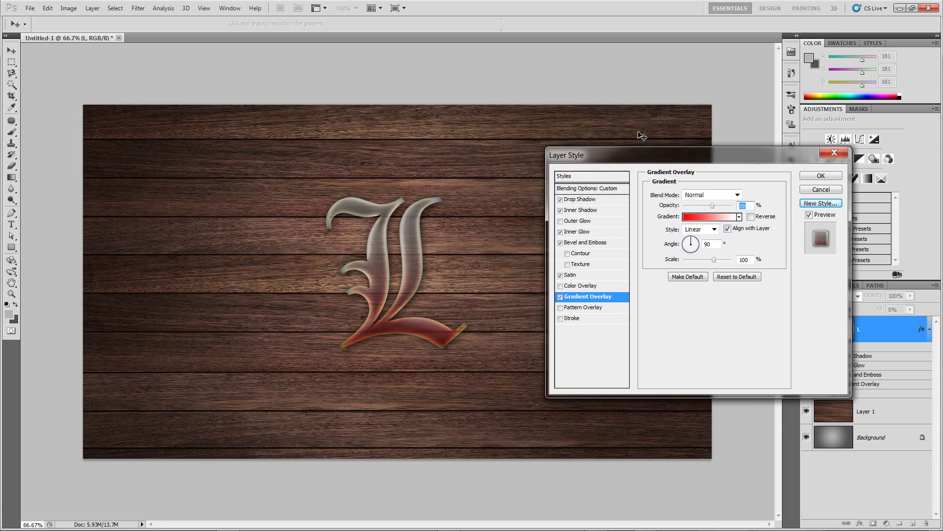
left_click(817, 177)
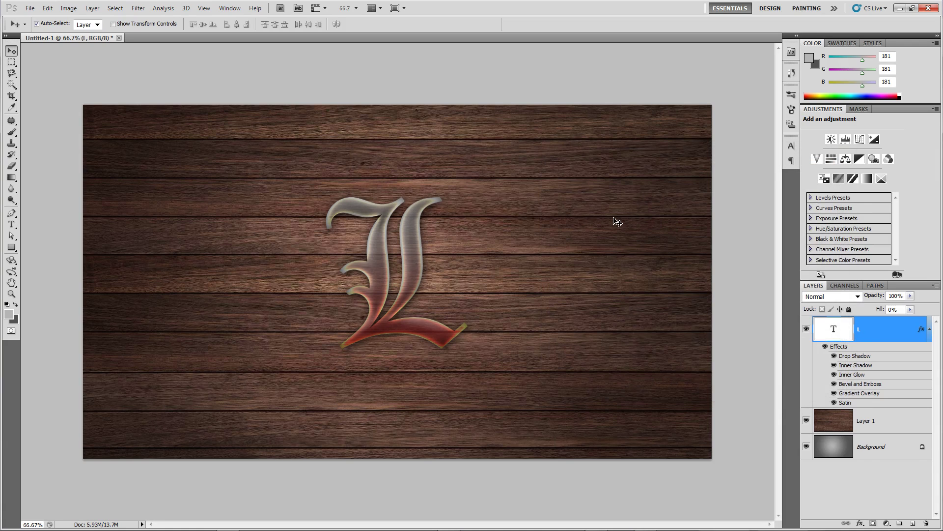
left_click_drag(419, 283, 334, 265)
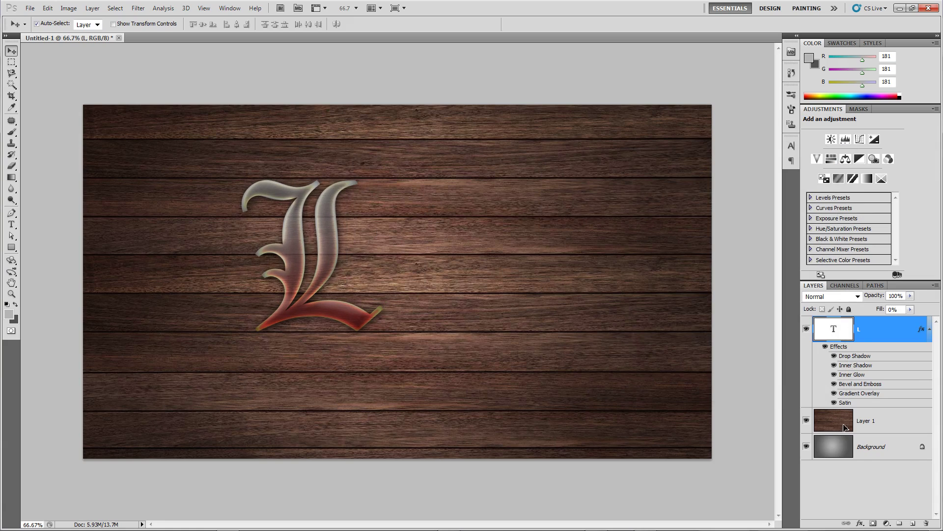
- Add a new layer above the L, try a curved stroke on it with an 80 px brush and undo the stroke
left_click(914, 522)
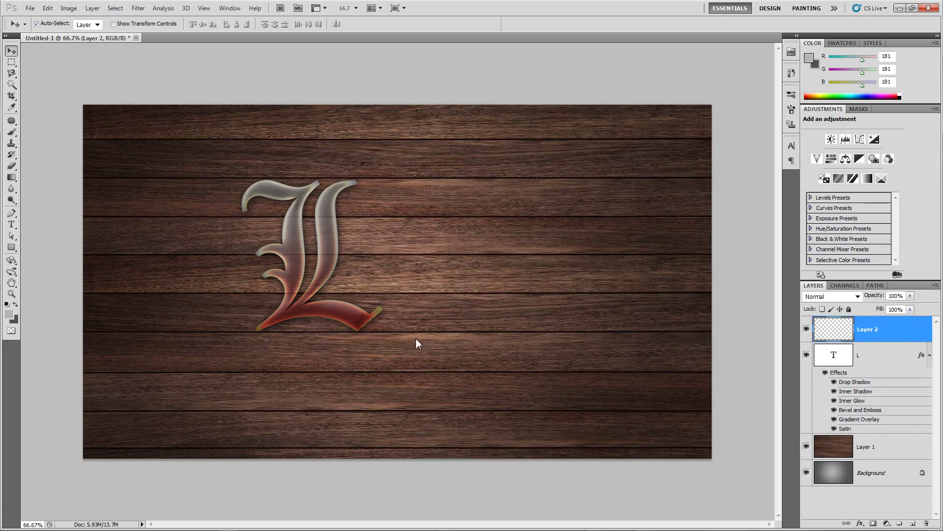
left_click(12, 132)
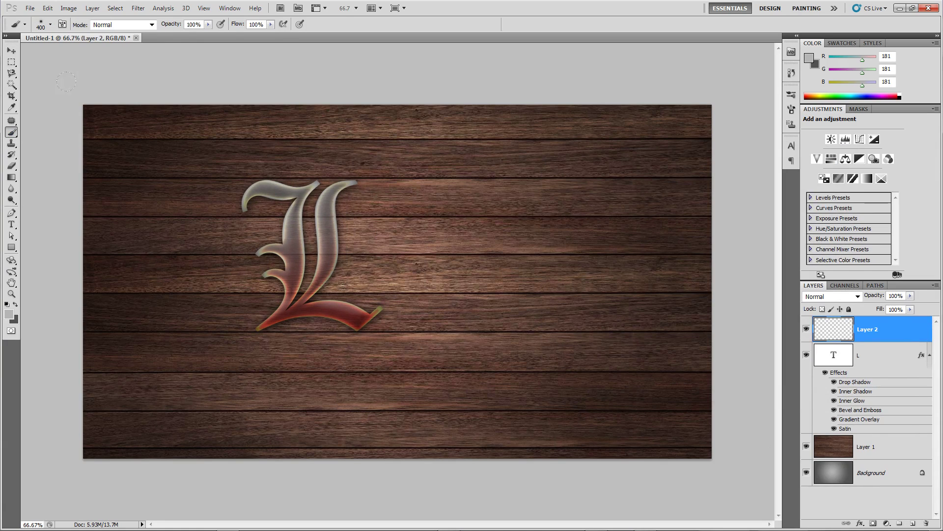
key("bracketleft")
key("bracketleft")
key("bracketleft")
key("bracketleft")
key("bracketleft")
key("bracketleft")
key("bracketleft")
key("bracketleft")
mouse_move(531, 177)
left_mouse_down()
mouse_move(557, 190)
mouse_move(567, 206)
mouse_move(561, 225)
mouse_move(500, 271)
left_mouse_up()
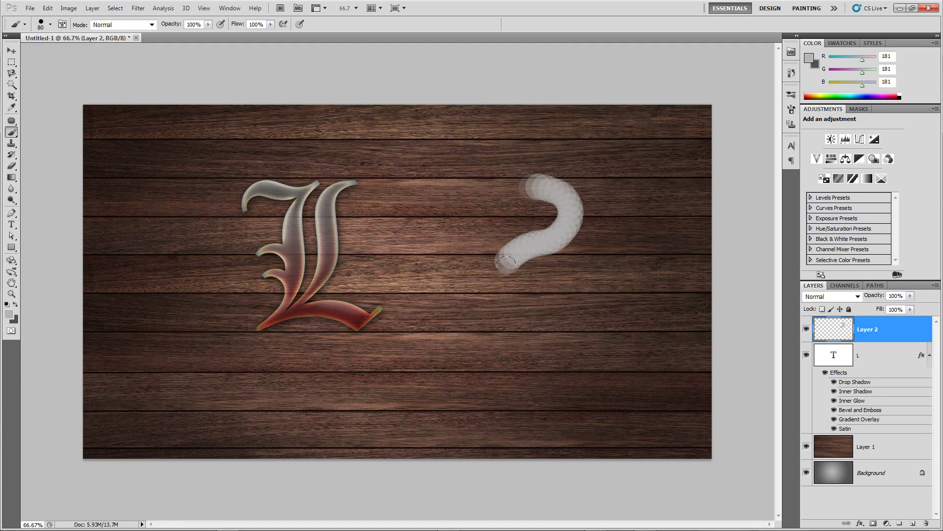
key("ctrl+z")
- Set the brush spacing to 1% and turn off its Transfer dynamics
key("F5")
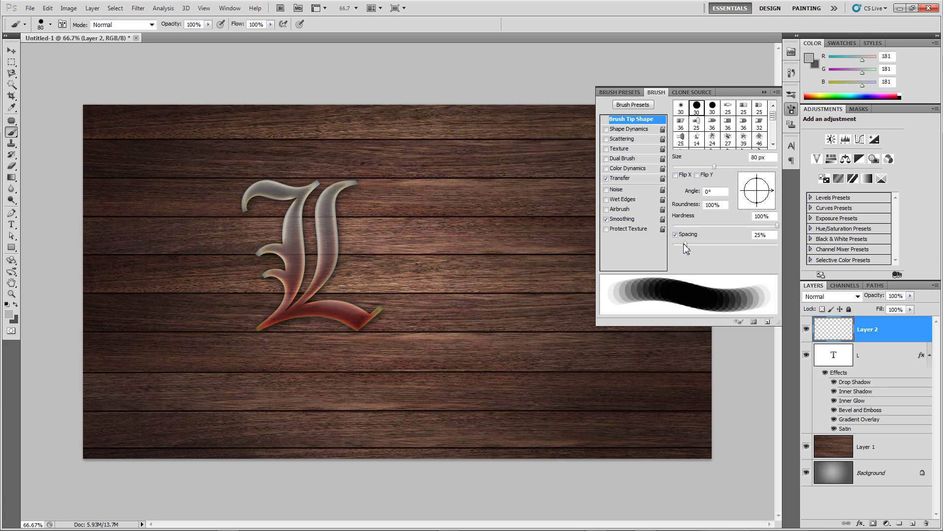
left_click_drag(686, 248, 672, 248)
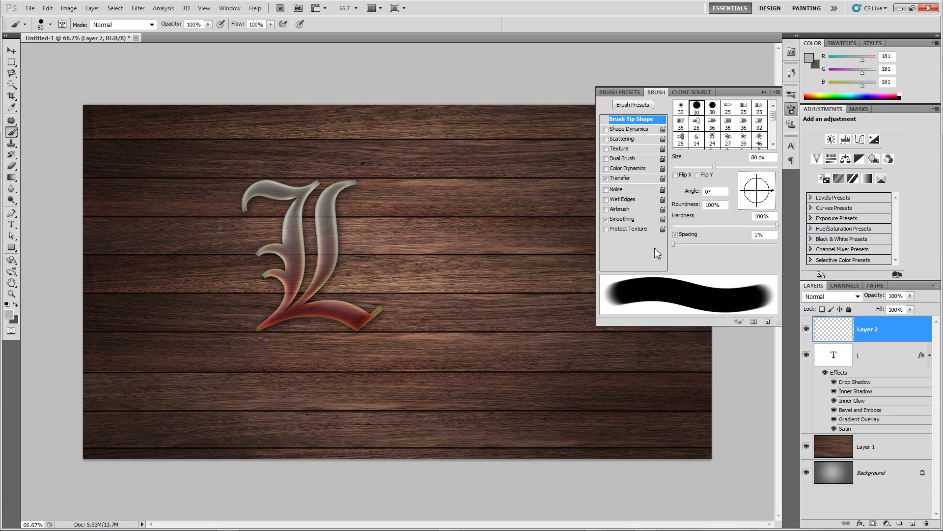
left_click(606, 178)
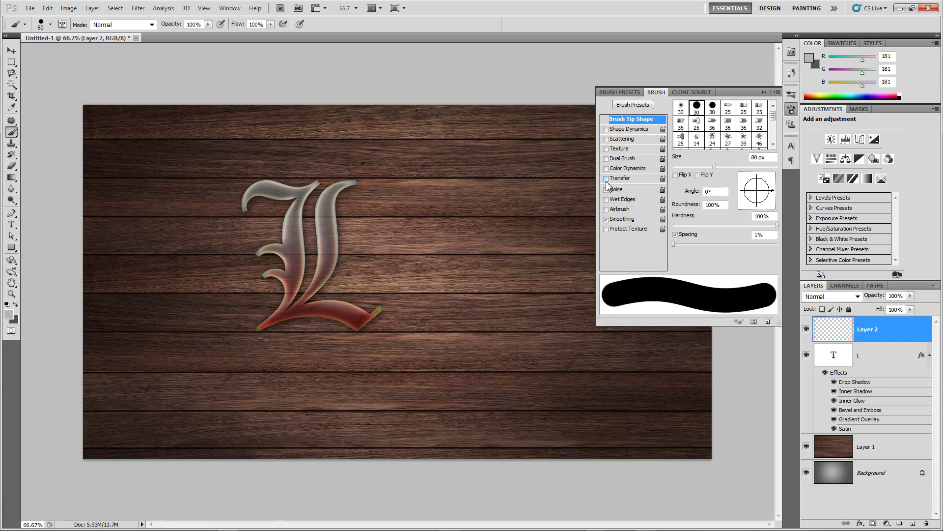
left_click(648, 129)
left_click(764, 92)
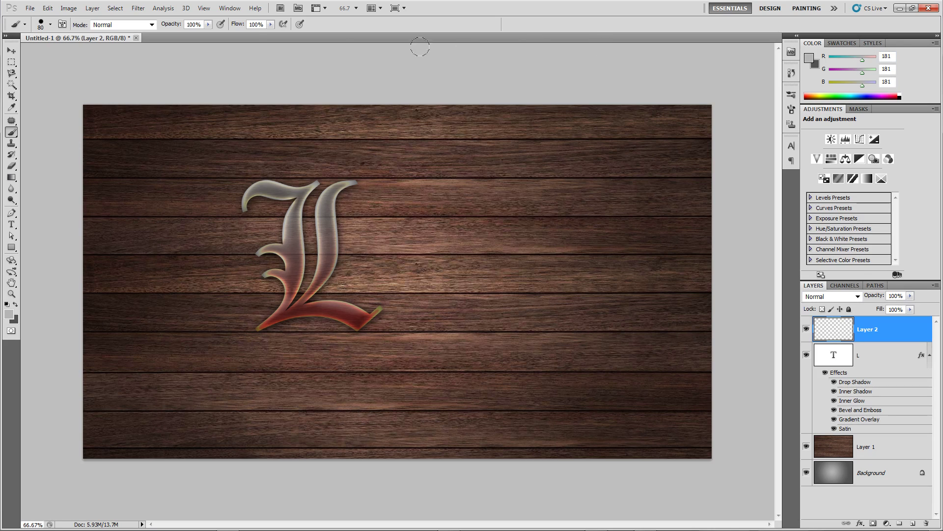
- Apply the saved "glass thing" style to the empty Layer 2
left_click(230, 8)
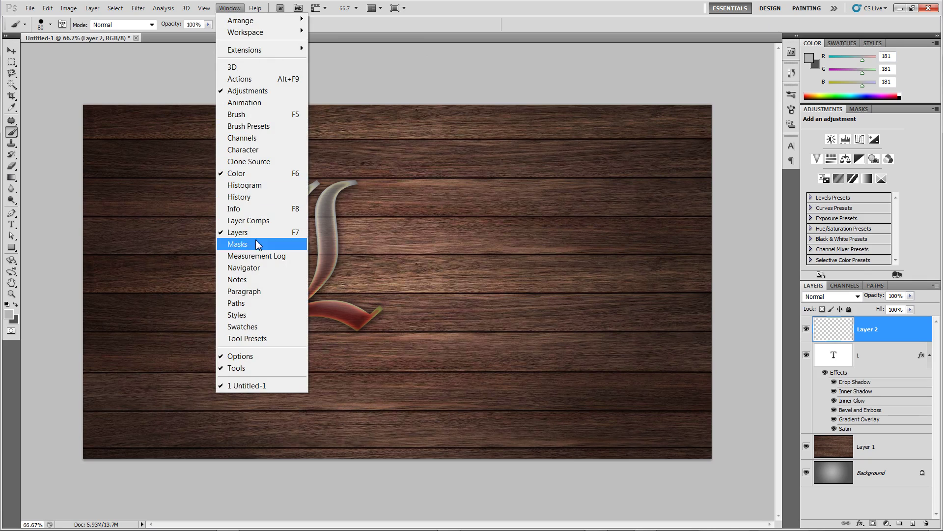
left_click(237, 315)
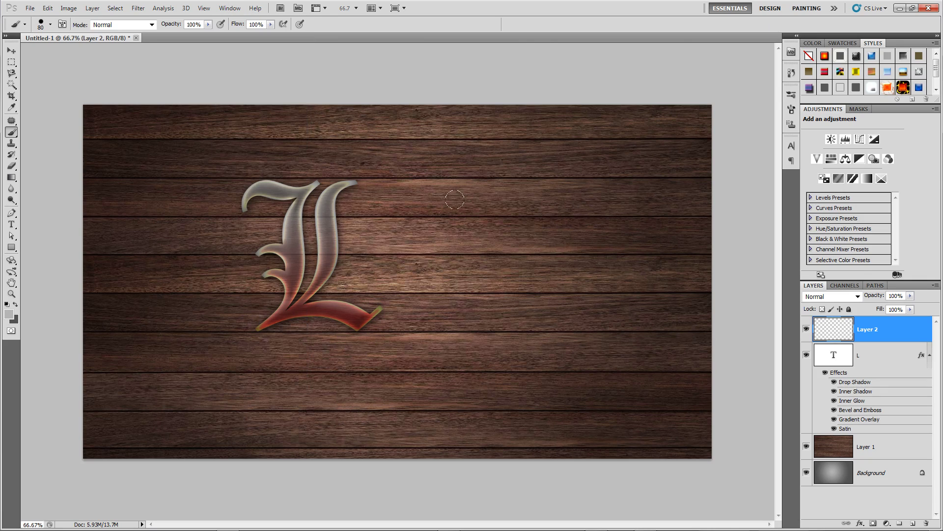
scroll(936, 69, "down", 1)
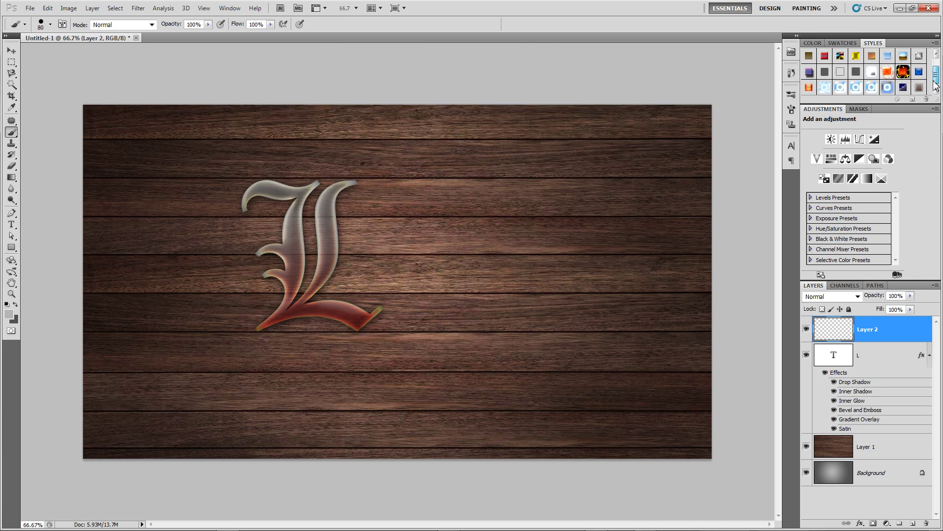
left_click_drag(922, 91, 846, 339)
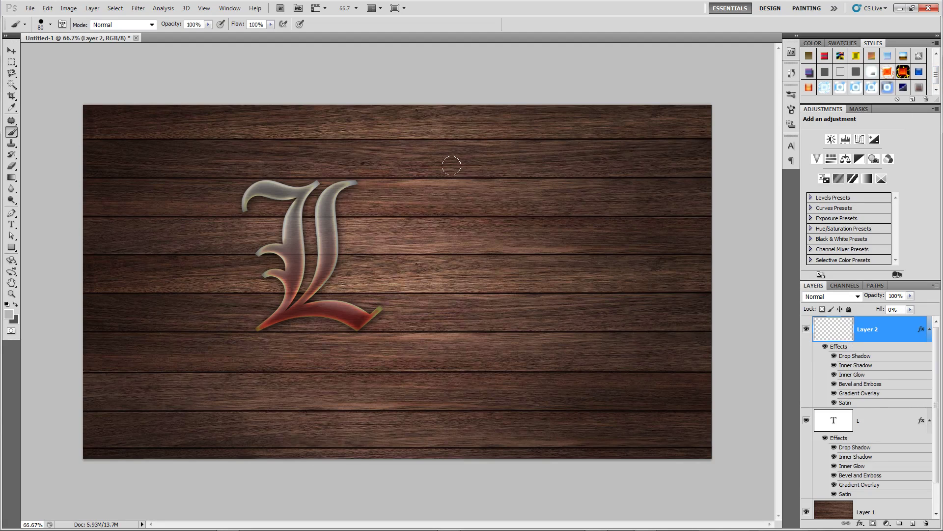
- Paint looping freehand test strokes on the styled Layer 2 and over the L, and delete that layer
mouse_move(451, 165)
left_mouse_down()
mouse_move(492, 188)
mouse_move(492, 206)
mouse_move(418, 252)
mouse_move(413, 277)
mouse_move(423, 302)
mouse_move(449, 312)
mouse_move(486, 305)
mouse_move(500, 290)
mouse_move(494, 266)
mouse_move(462, 280)
left_mouse_up()
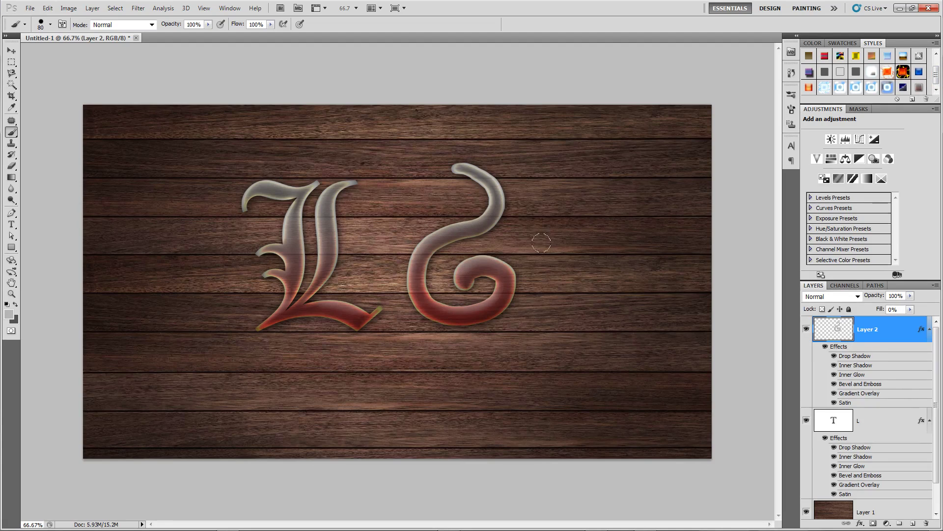
mouse_move(463, 162)
left_mouse_down()
mouse_move(450, 156)
mouse_move(436, 178)
mouse_move(455, 206)
mouse_move(517, 205)
mouse_move(543, 248)
mouse_move(541, 307)
mouse_move(486, 344)
mouse_move(410, 322)
mouse_move(322, 241)
mouse_move(290, 231)
mouse_move(249, 267)
mouse_move(348, 303)
mouse_move(378, 265)
mouse_move(265, 190)
left_mouse_up()
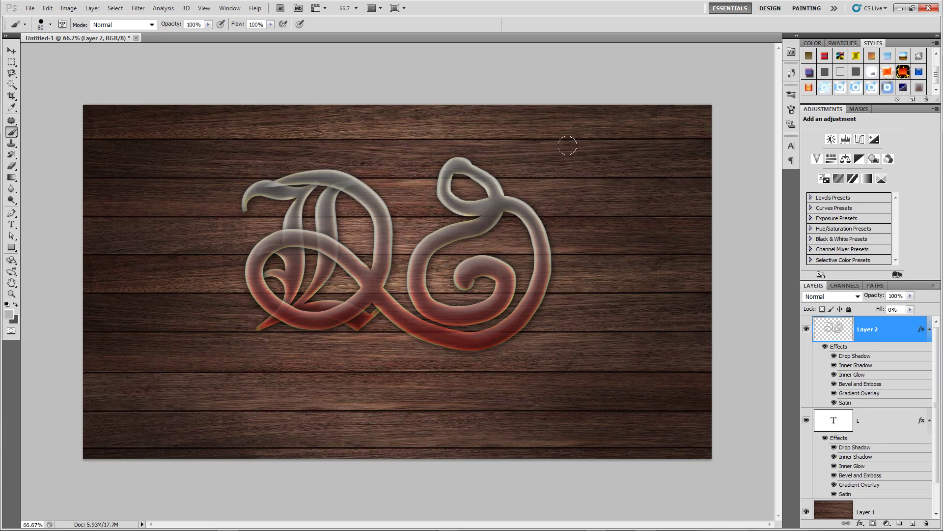
key("Delete")
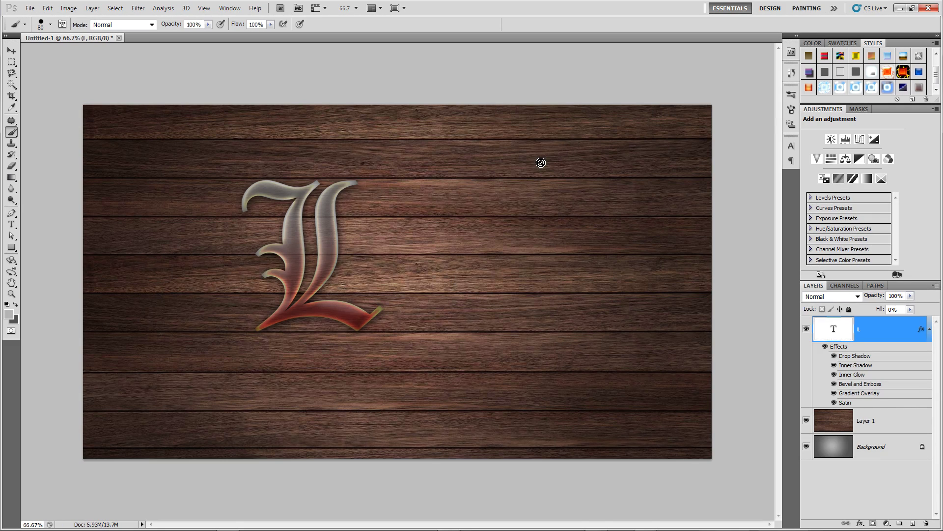
key("v")
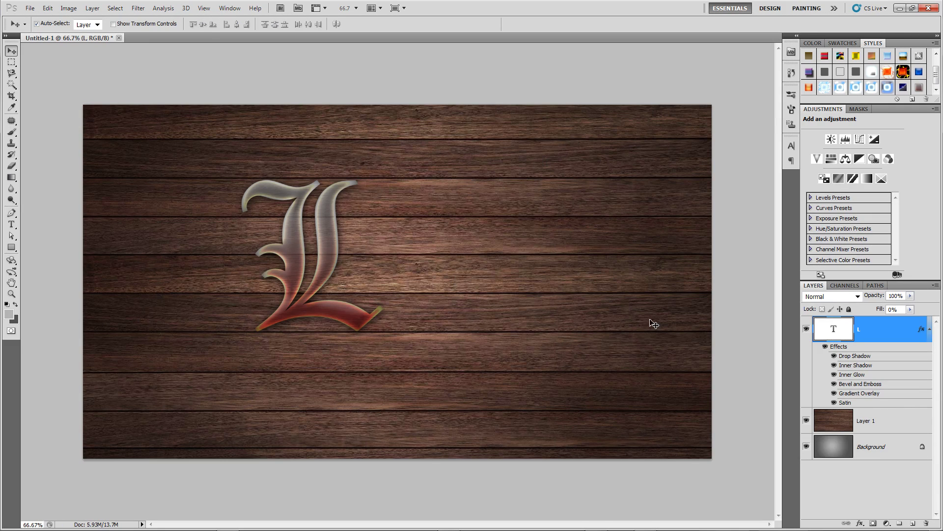
- Add a red color overlay to the wood texture layer and set the overlay's blend mode to Hue
double_click(892, 421)
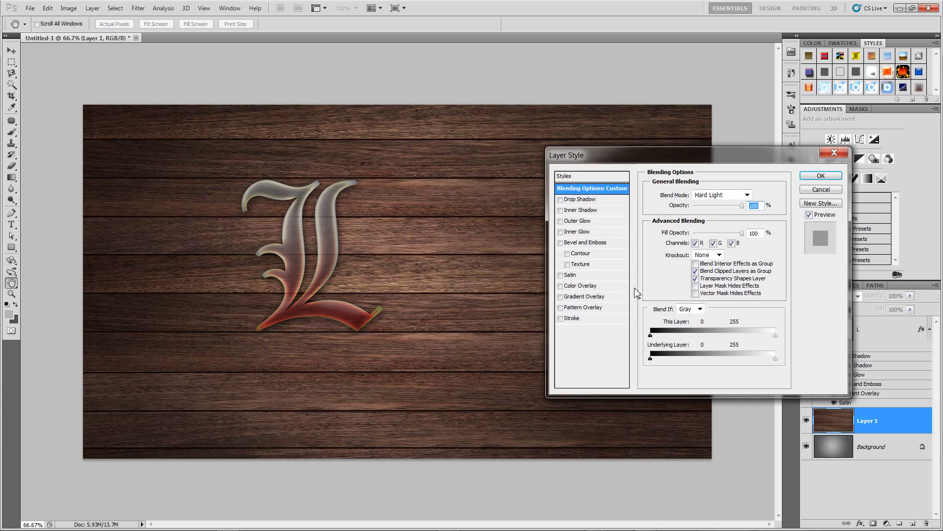
left_click(589, 287)
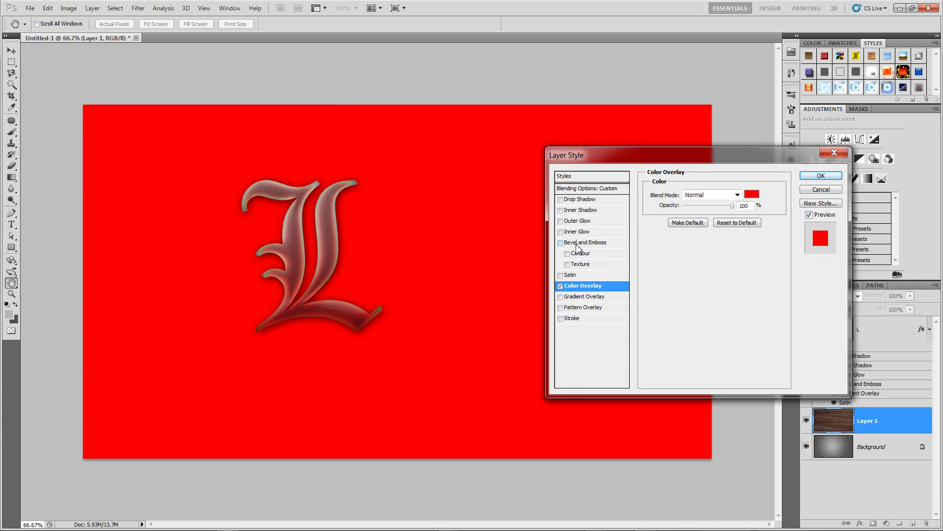
left_click(724, 198)
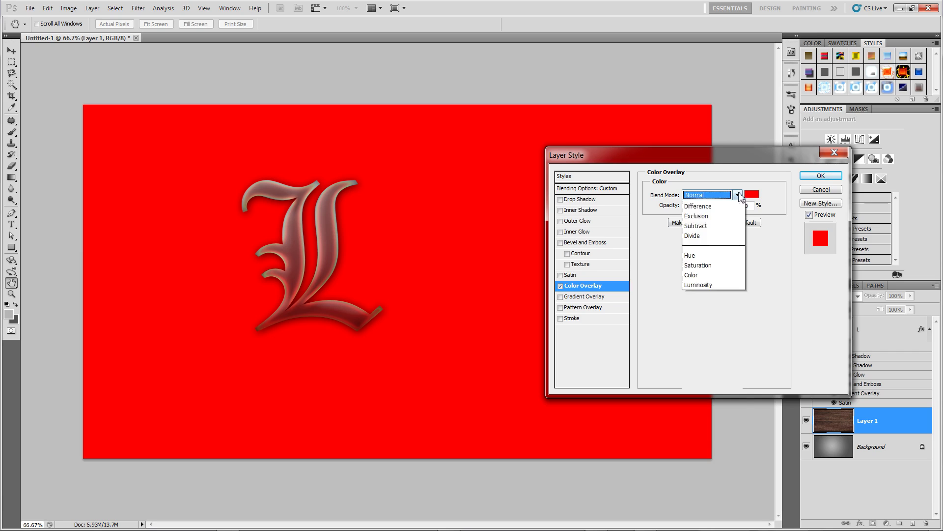
left_click(704, 499)
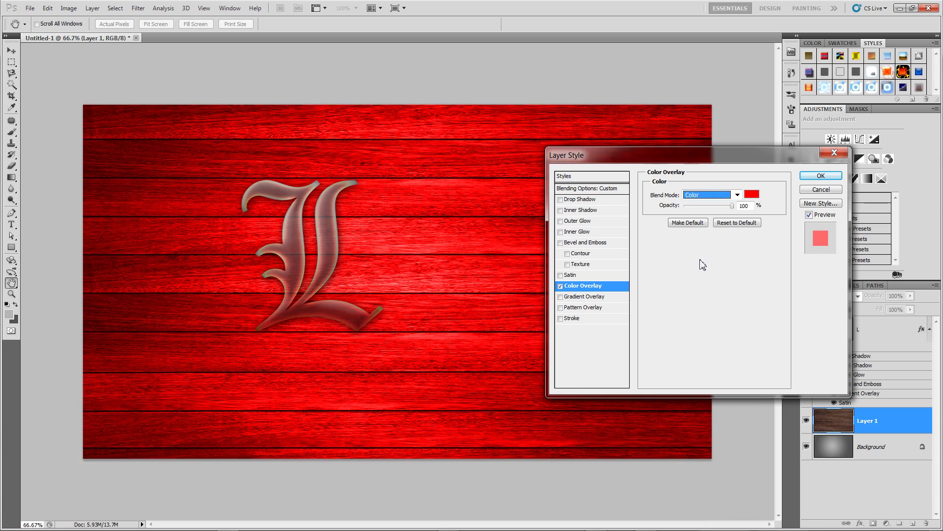
key("Up")
key("Up")
- Try blue (#0048ff), green (#00ff6c), yellow (#fff600) and orange (#ff3c00) as the wood layer's overlay color
left_click_drag(730, 160, 810, 118)
left_click(833, 153)
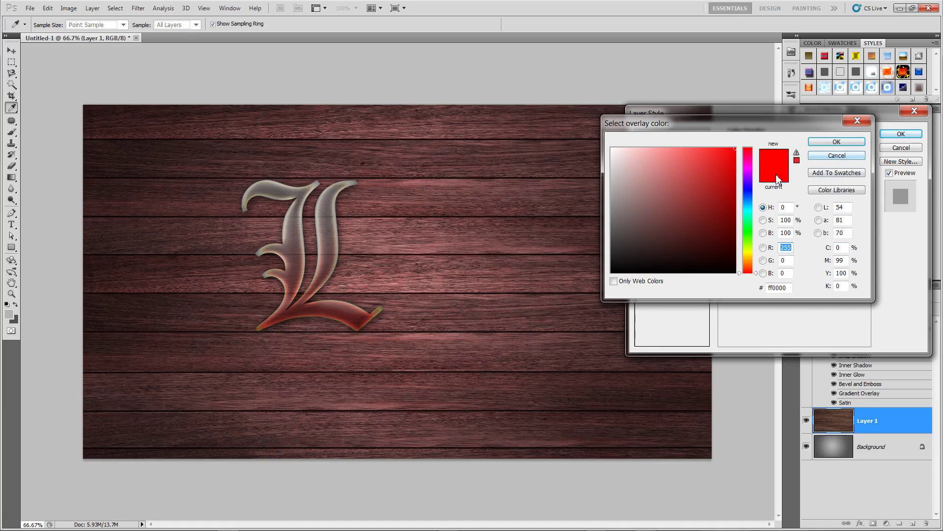
left_click(746, 195)
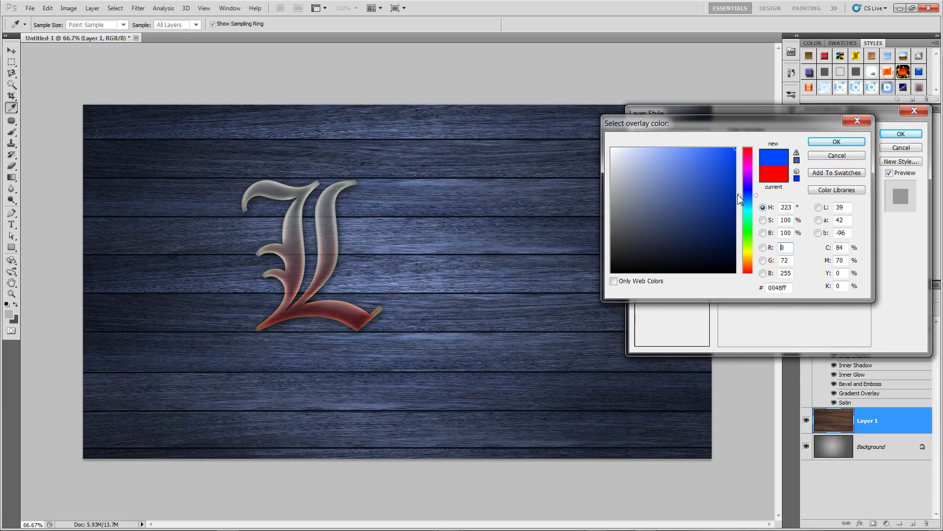
left_click(746, 222)
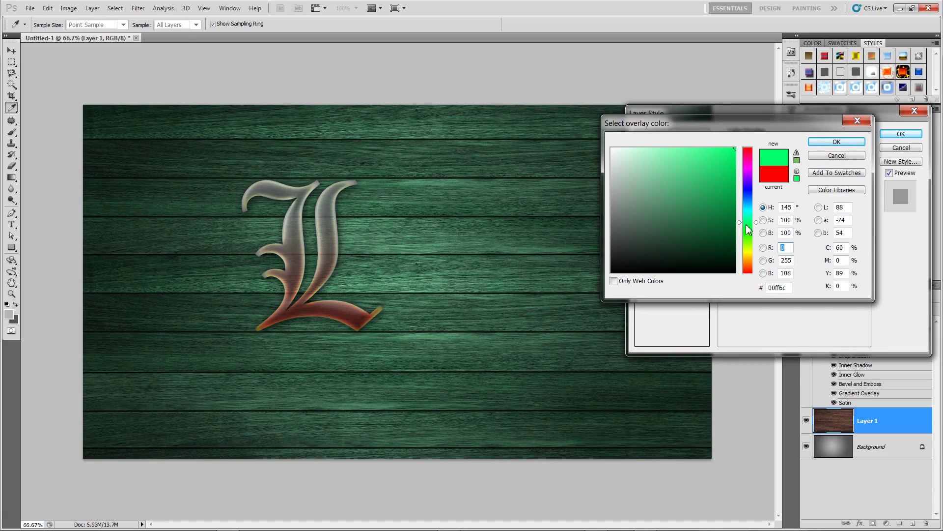
left_click(750, 254)
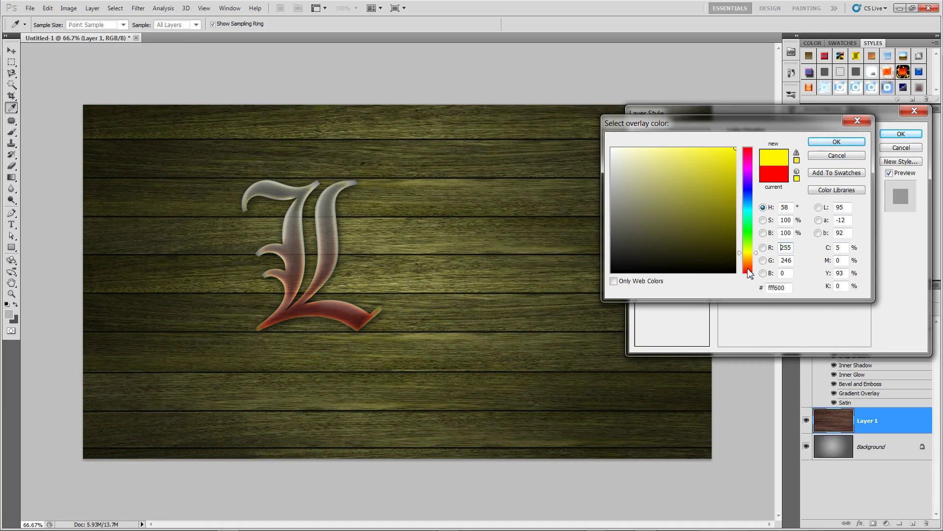
left_click(751, 270)
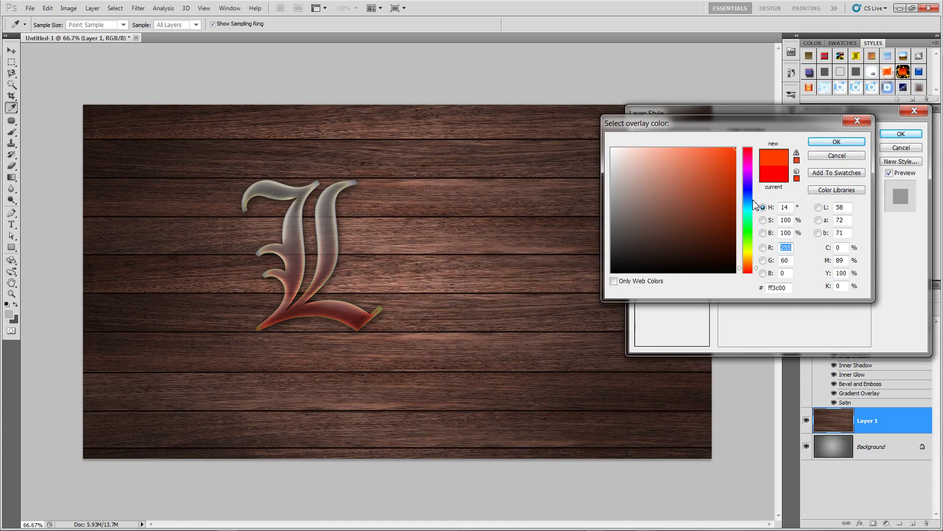
- Set the wood layer's color overlay to white (#ffffff), compare the wood with and without it, and apply the style with the overlay enabled
left_click_drag(637, 153, 612, 148)
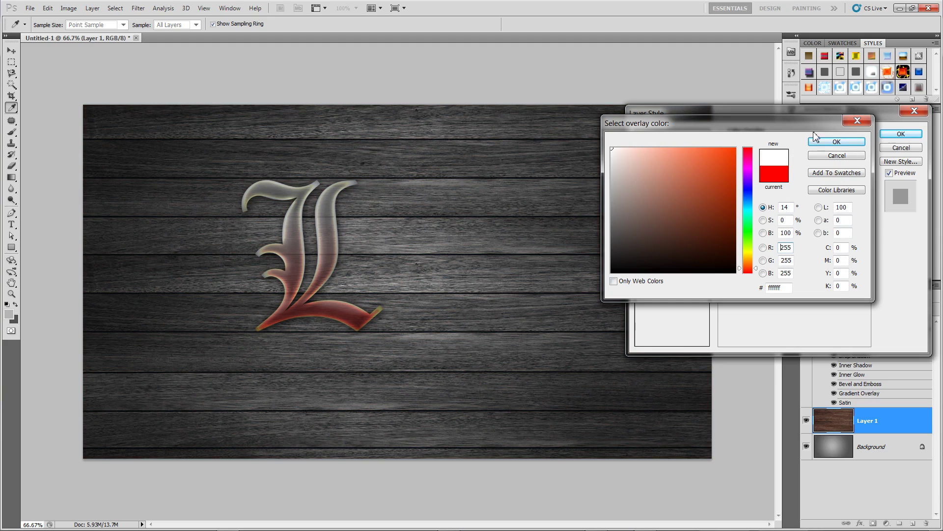
left_click(830, 141)
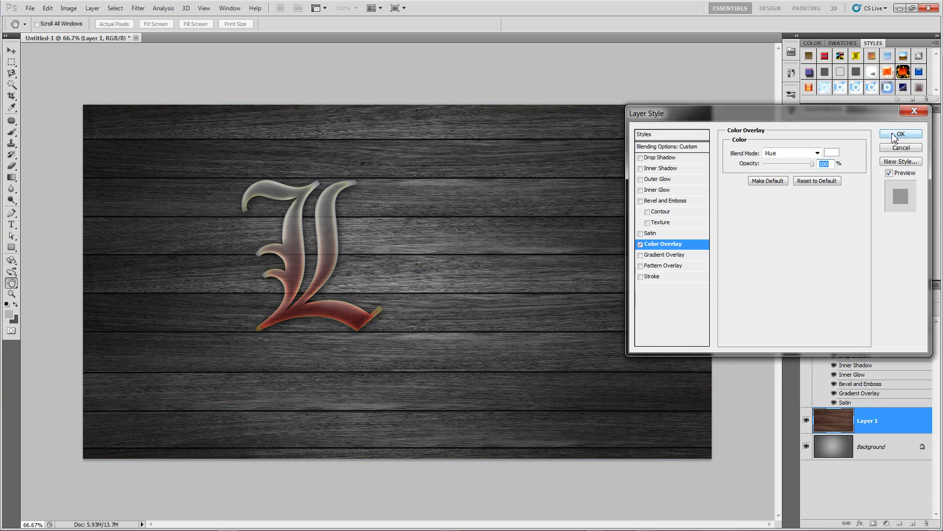
left_click(640, 245)
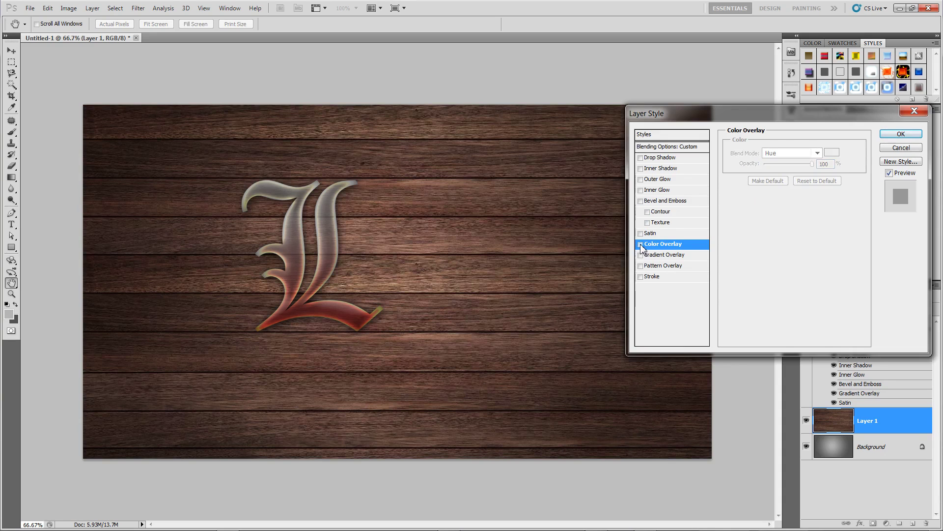
left_click(641, 245)
left_click(900, 134)
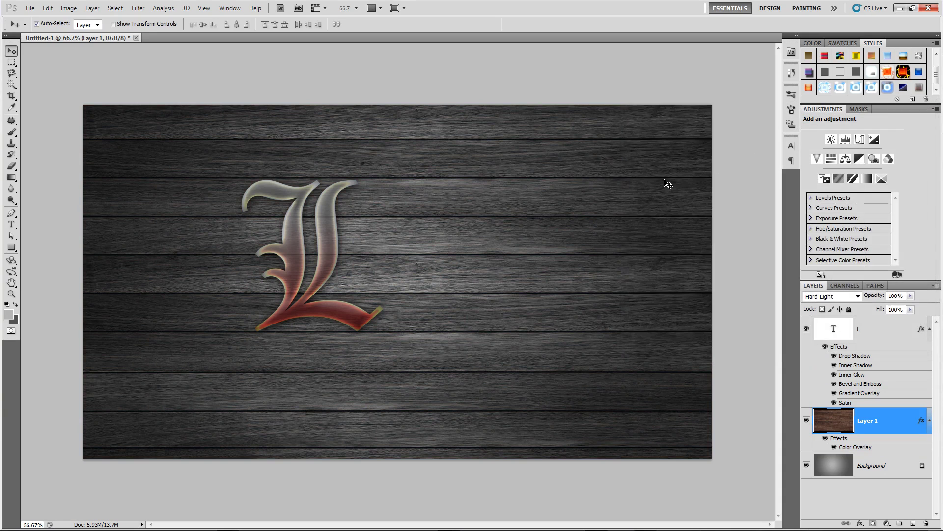